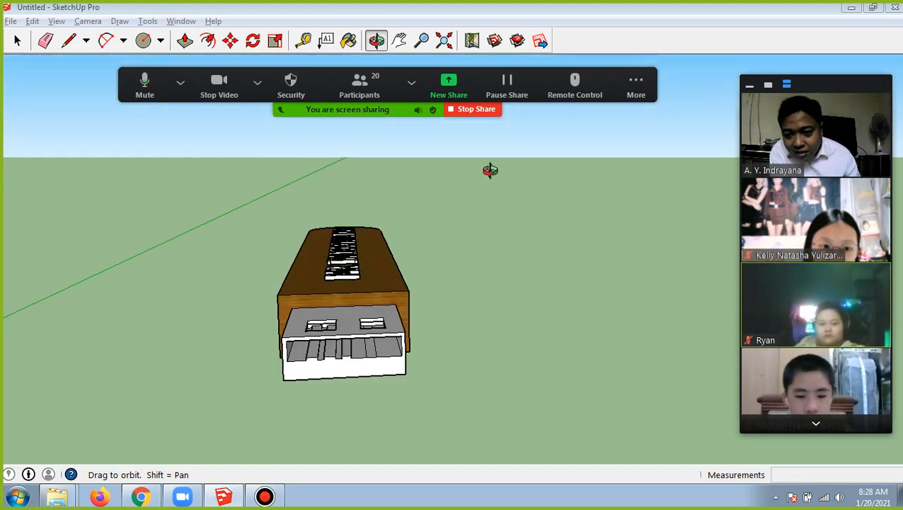
Draw a rectangle about 0.76 m by 2.86 m on the ground beside the USB model, entering 0.8;0.2 as its dimensions
mouse_move(369, 267)
left_mouse_down()
mouse_move(441, 242)
mouse_move(544, 175)
mouse_move(448, 264)
mouse_move(542, 209)
mouse_move(468, 266)
mouse_move(391, 286)
mouse_move(324, 329)
mouse_move(365, 333)
mouse_move(453, 264)
left_mouse_up()
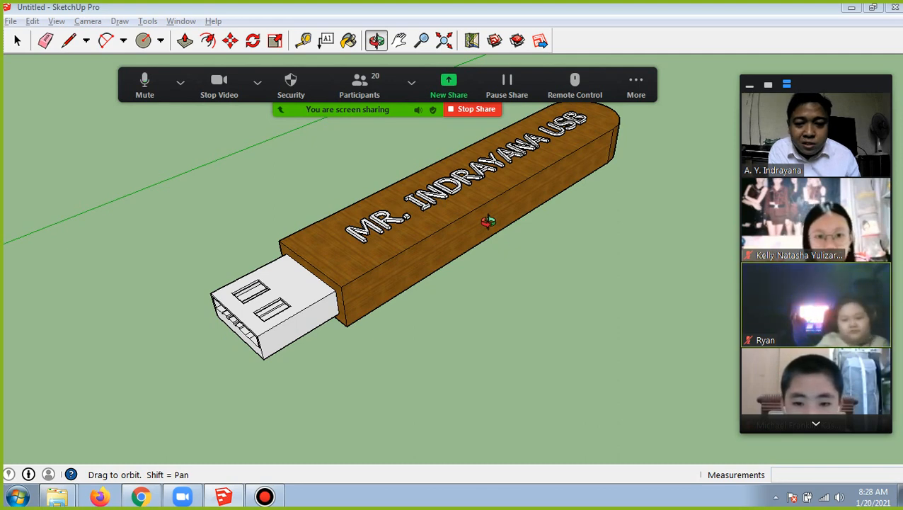
left_click(399, 40)
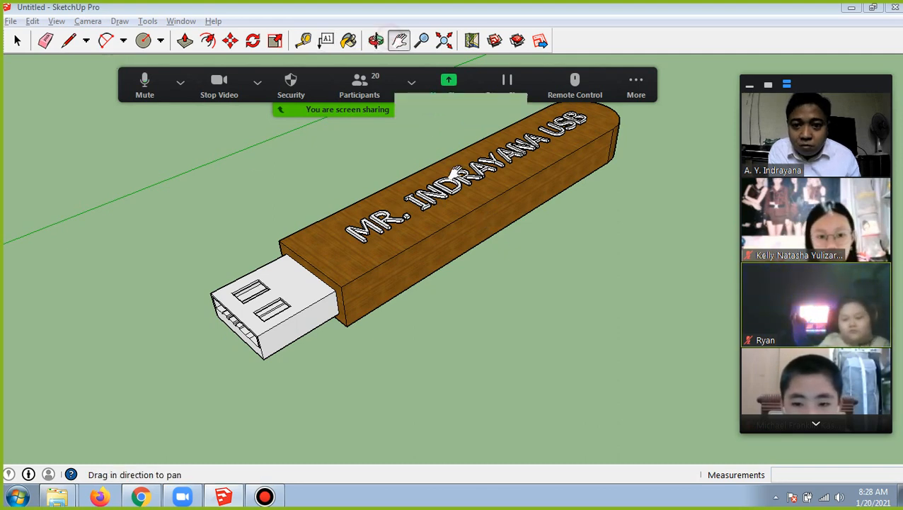
left_click_drag(453, 198, 314, 202)
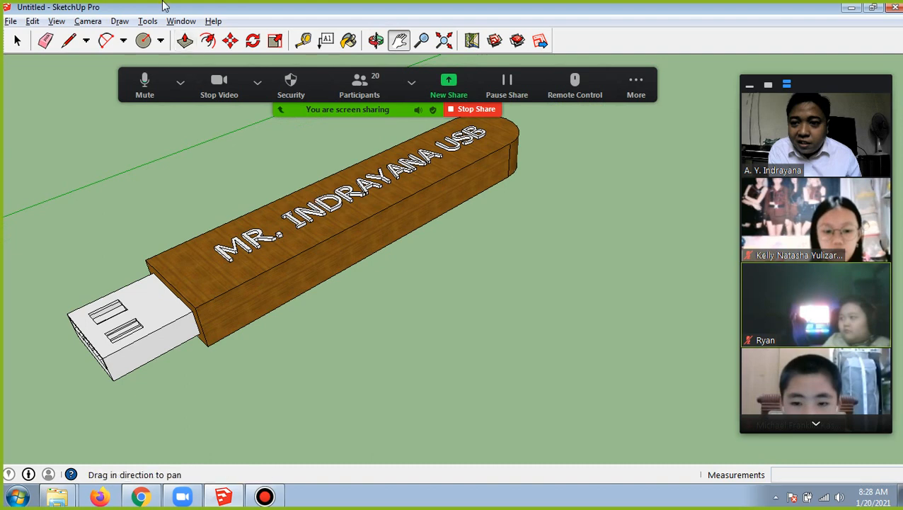
left_click(161, 41)
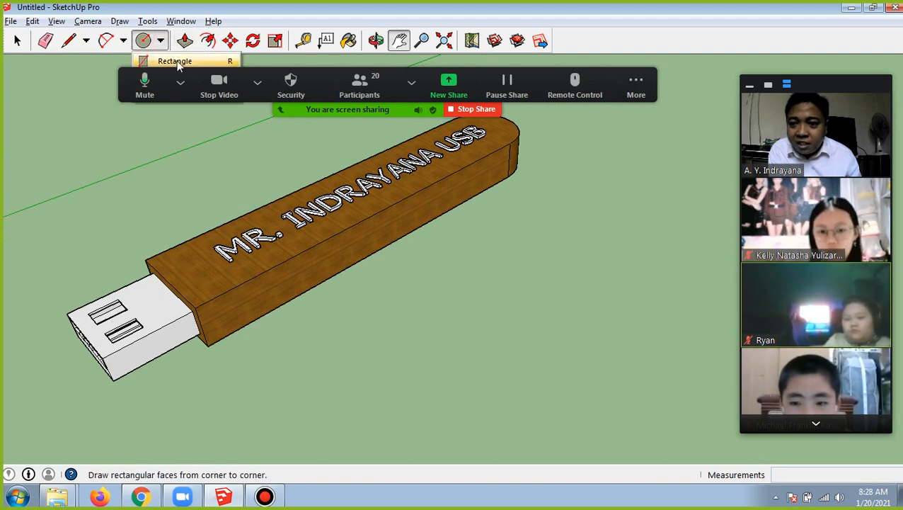
left_click(176, 62)
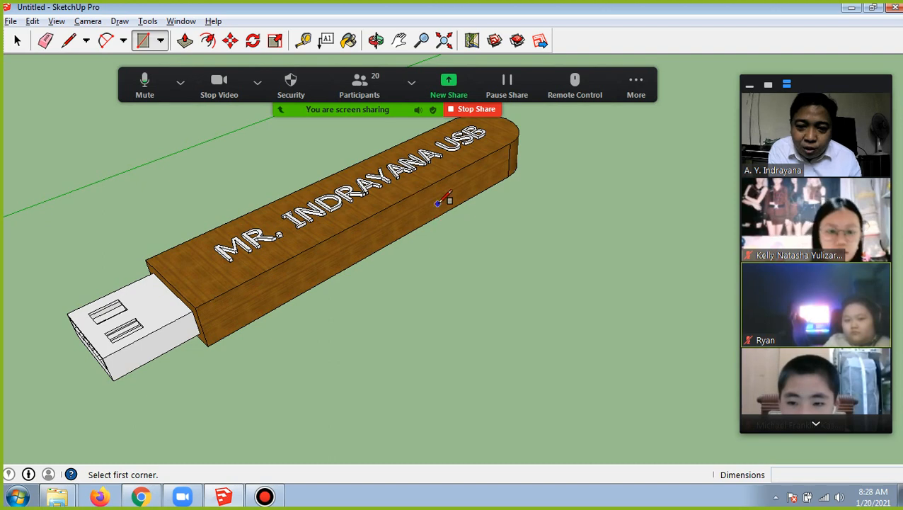
left_click(303, 418)
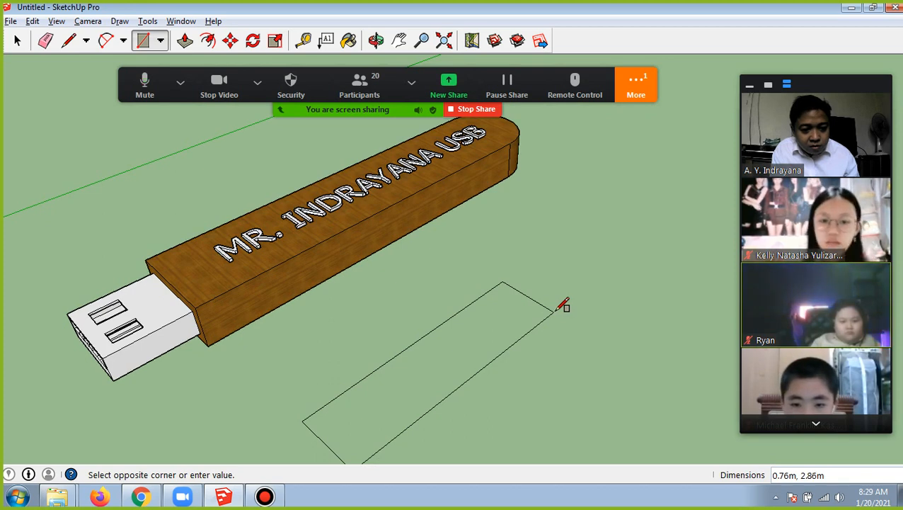
type("0")
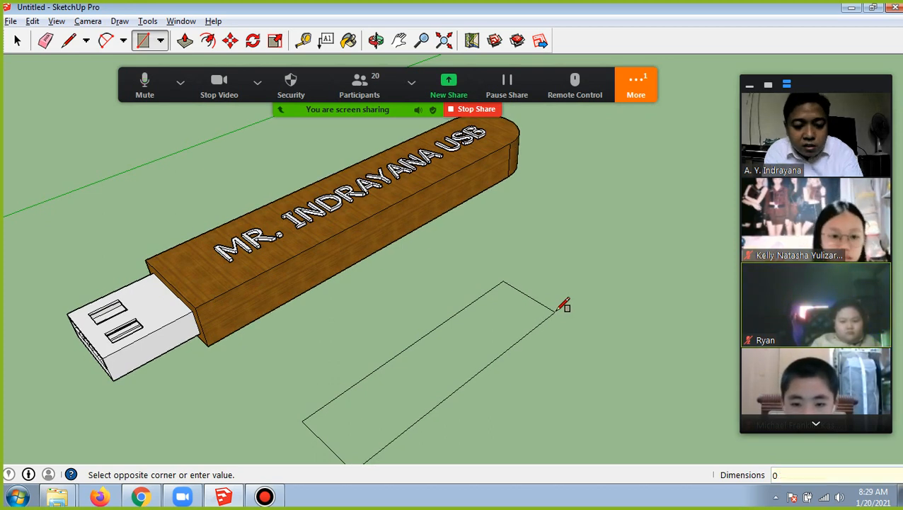
type(",")
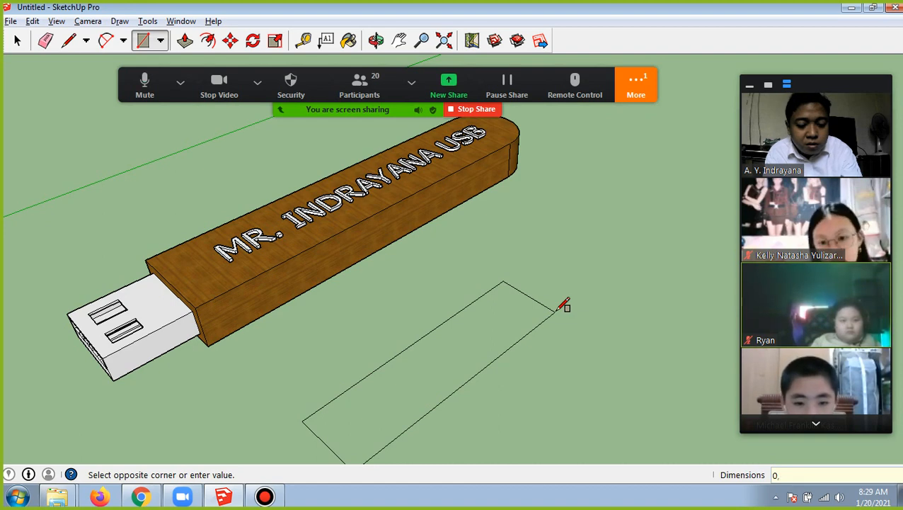
key("BackSpace")
type(".")
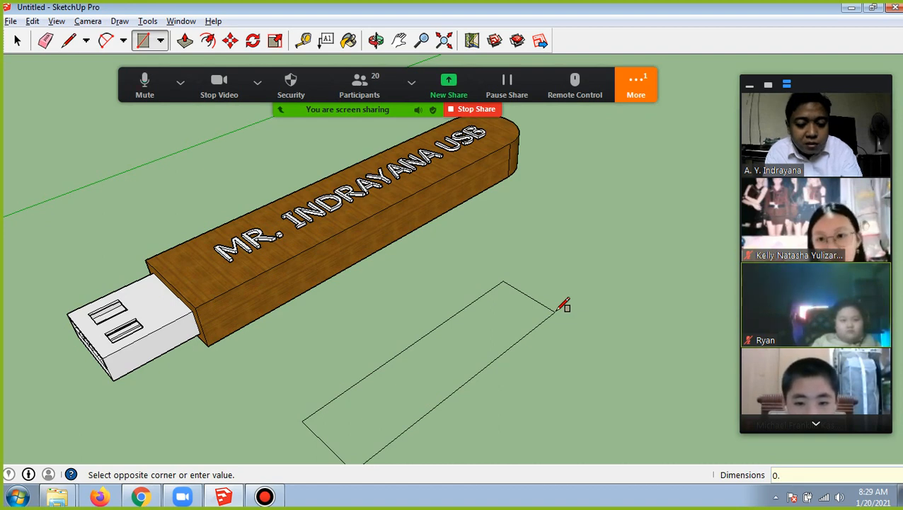
type("8")
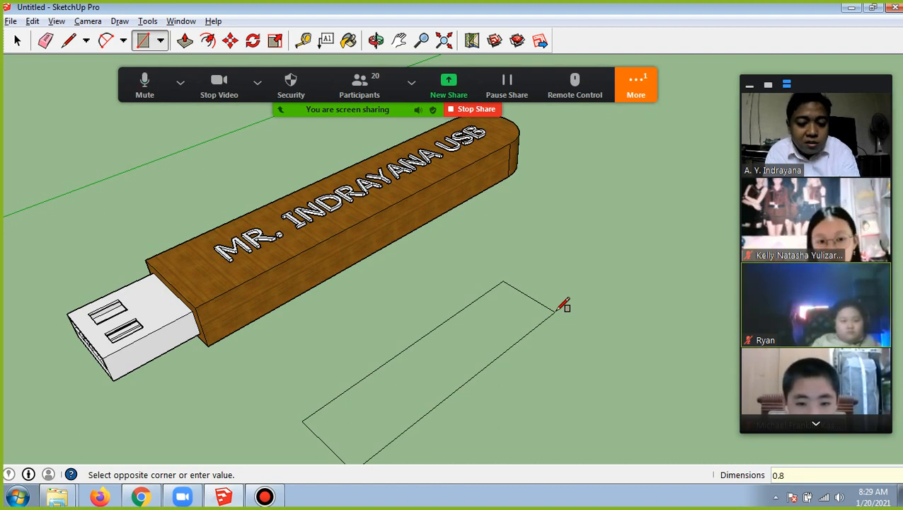
type(";0")
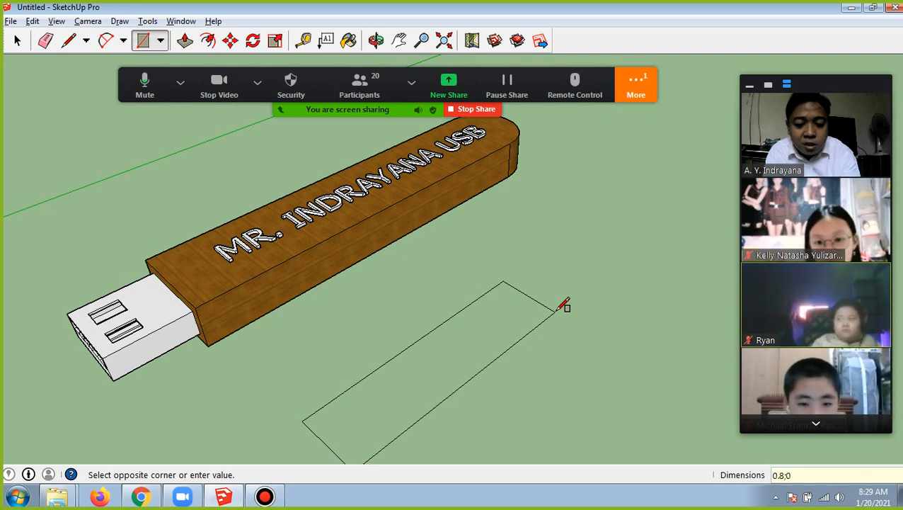
type(".")
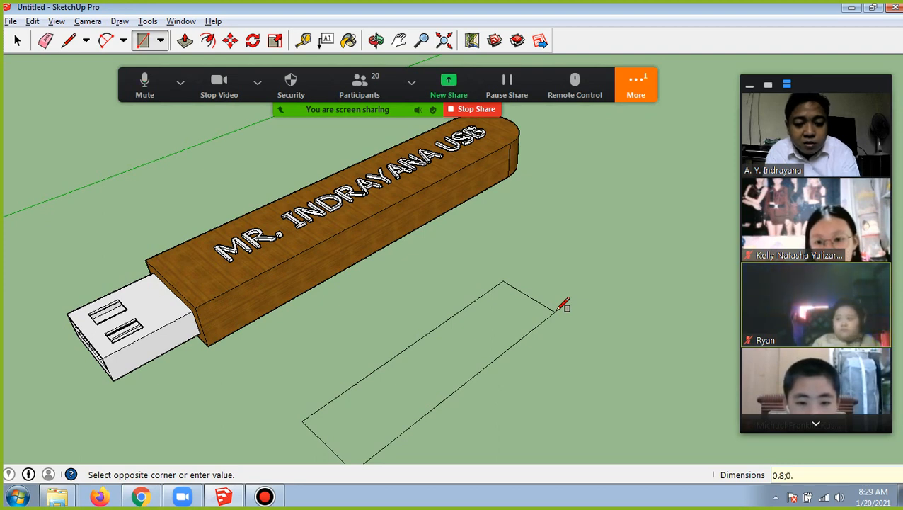
type("2")
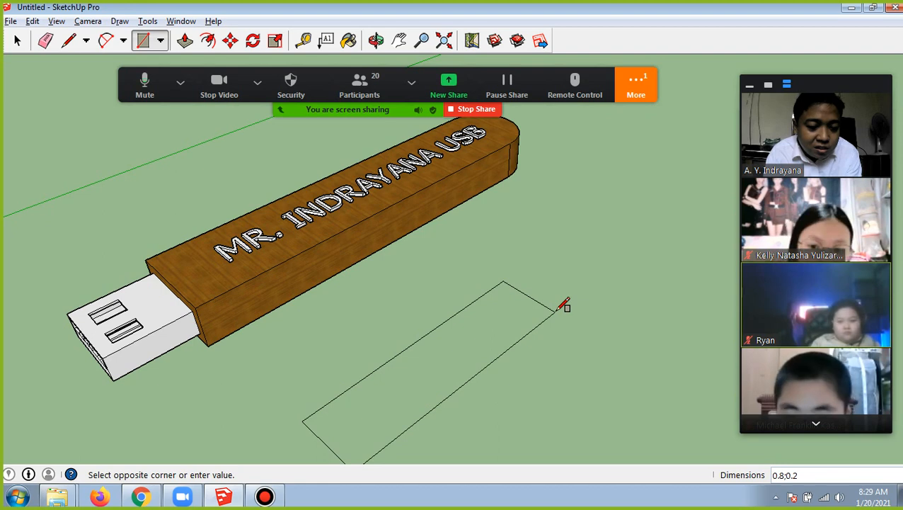
left_click(558, 310)
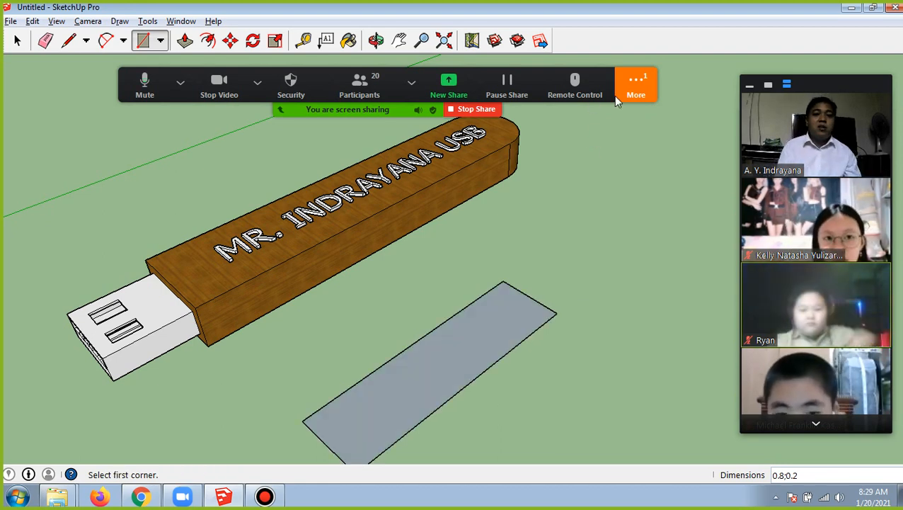
Read the new message in the Zoom meeting chat
left_click(636, 94)
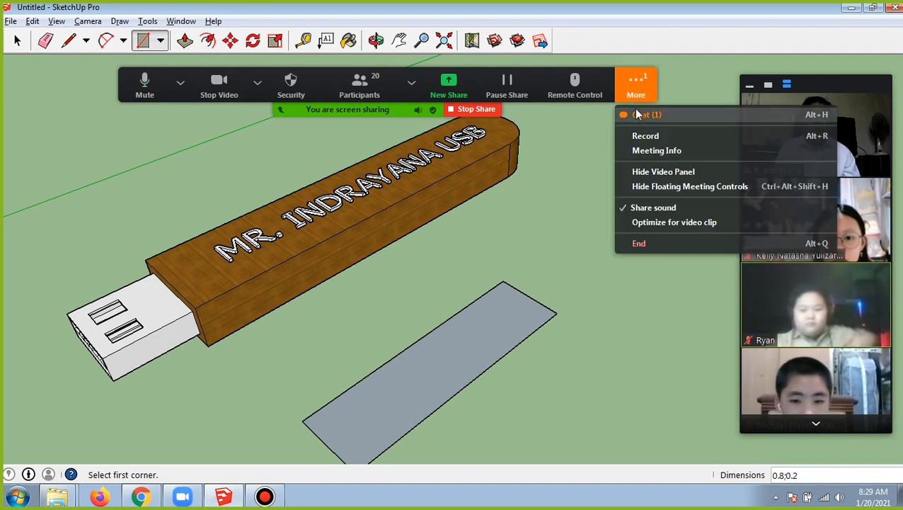
left_click(638, 114)
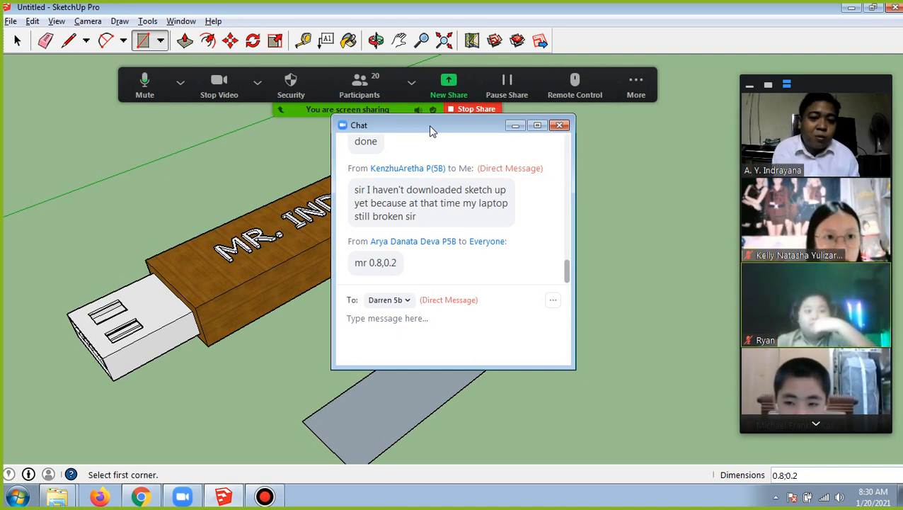
left_click(559, 126)
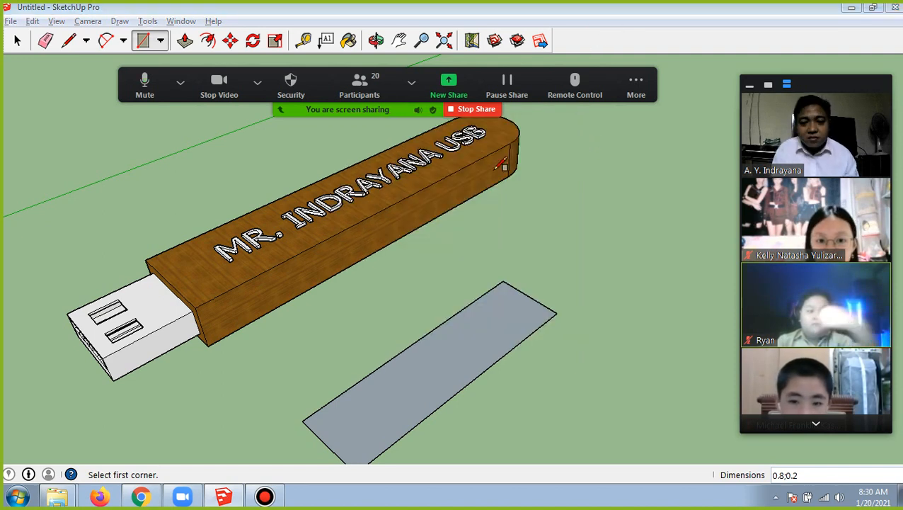
Examine the rounded end of the finished USB body from the opposite side
left_click(399, 40)
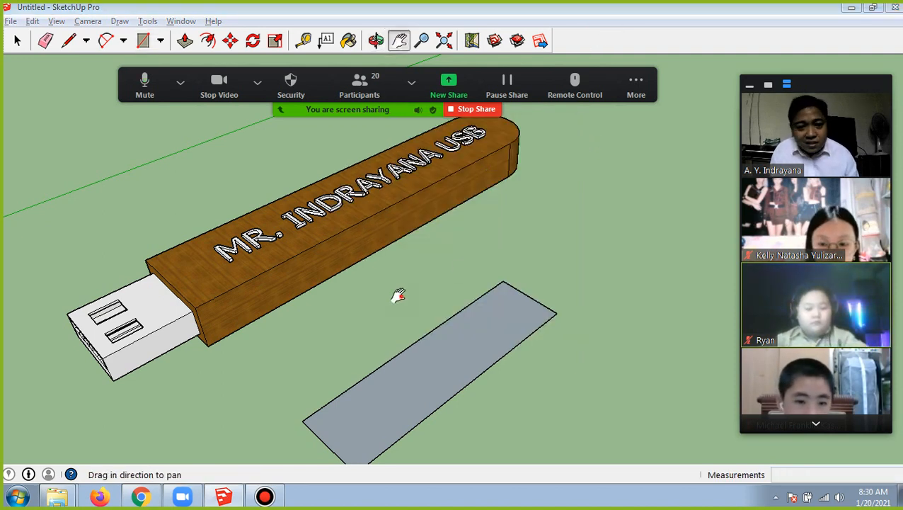
mouse_move(398, 296)
left_mouse_down()
mouse_move(367, 276)
mouse_move(349, 282)
mouse_move(461, 226)
mouse_move(453, 199)
mouse_move(380, 220)
mouse_move(316, 202)
mouse_move(219, 196)
mouse_move(511, 219)
mouse_move(350, 265)
left_mouse_up()
left_click(376, 40)
left_click(398, 40)
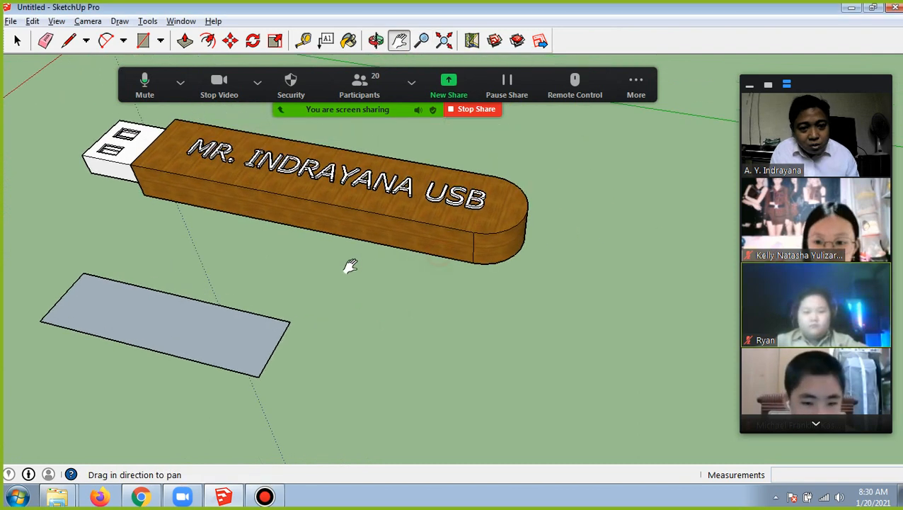
scroll(362, 281, "up", 1)
scroll(410, 323, "up", 2)
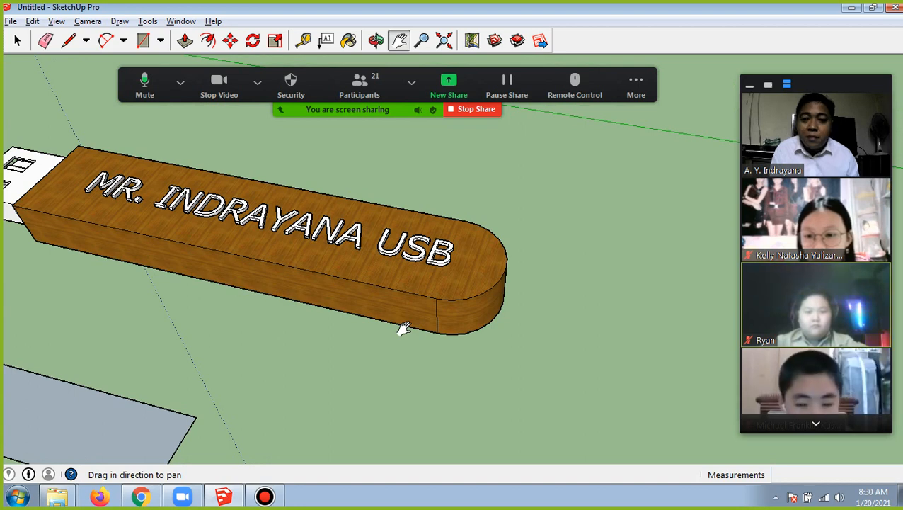
left_click(20, 40)
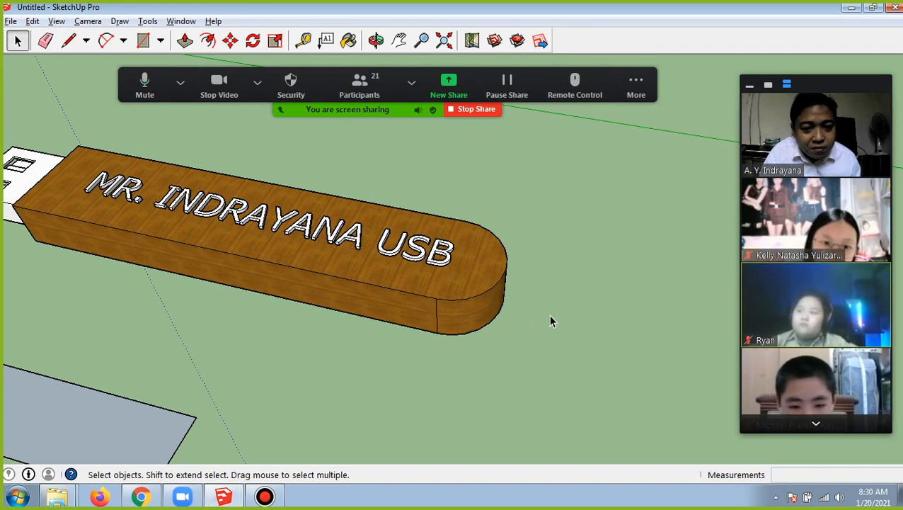
In the Zoom meeting chat, copy 0.8,0.2 from the received message into a new message addressed to everyone
left_click(641, 88)
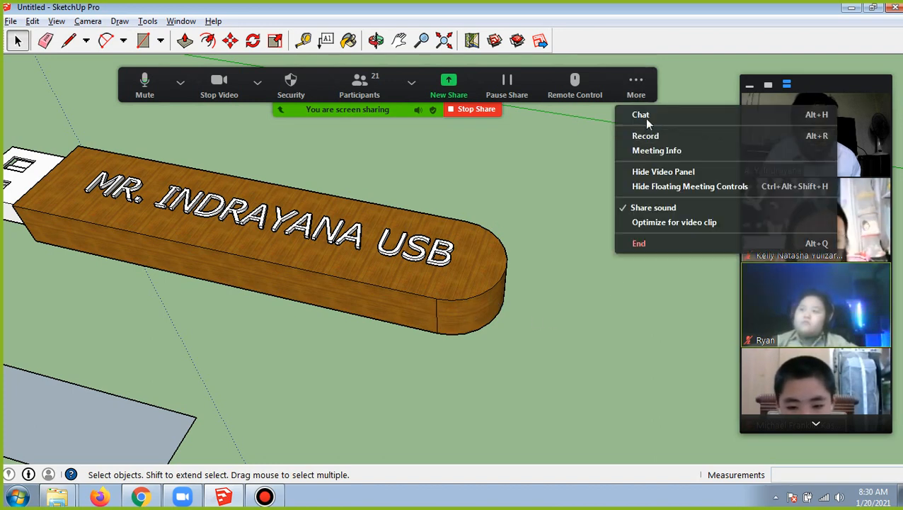
left_click(647, 116)
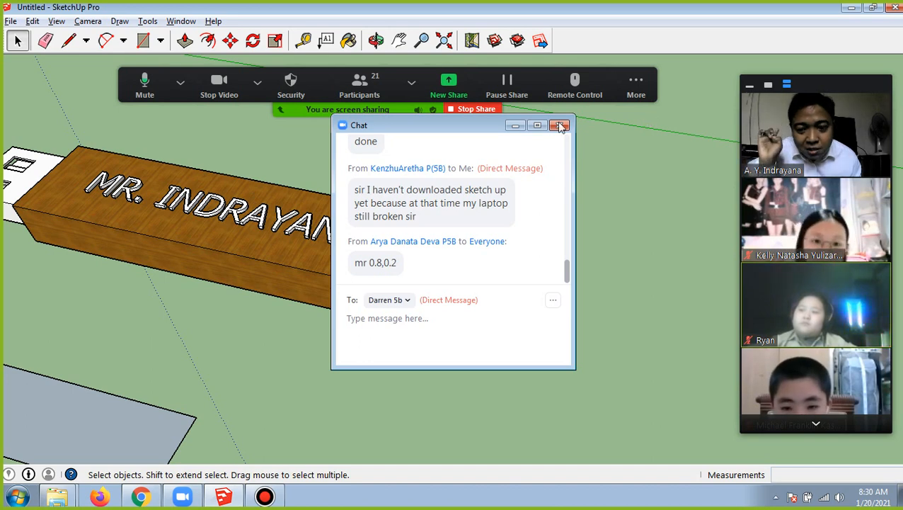
left_click_drag(473, 129, 267, 141)
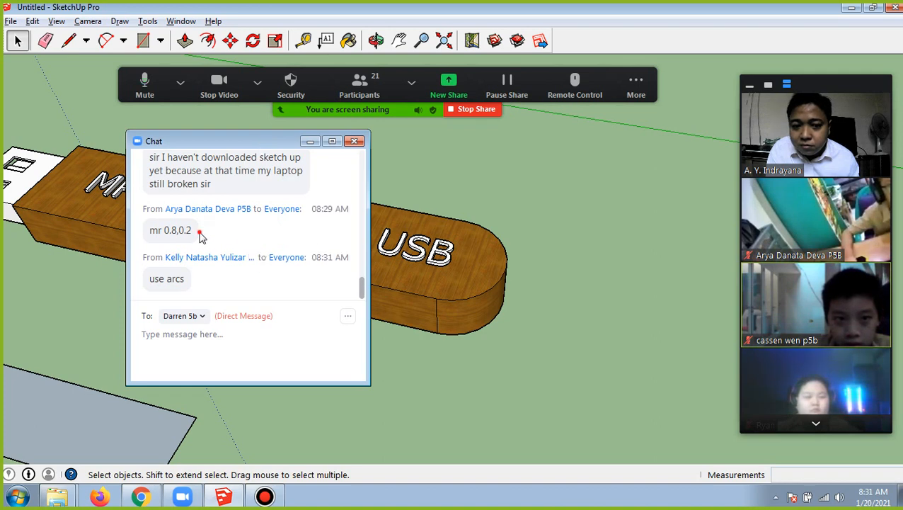
left_click_drag(201, 238, 169, 238)
key("ctrl+c")
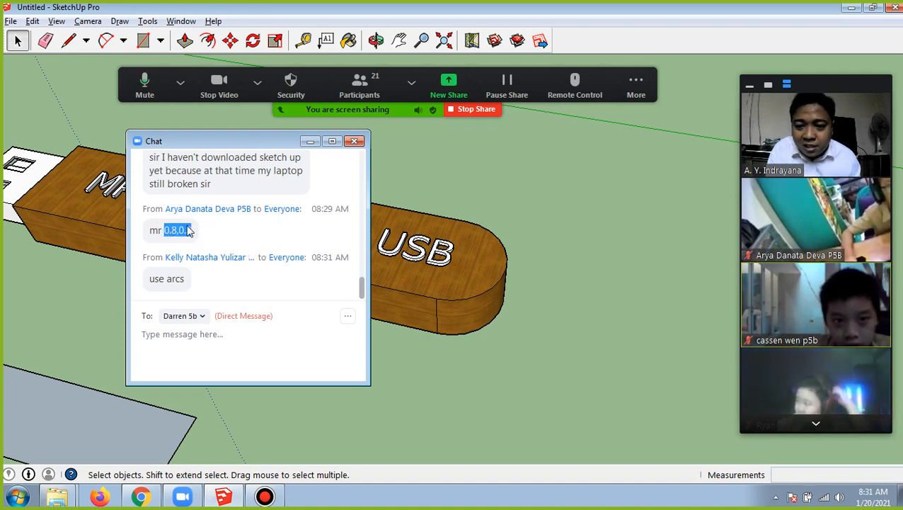
left_click(216, 352)
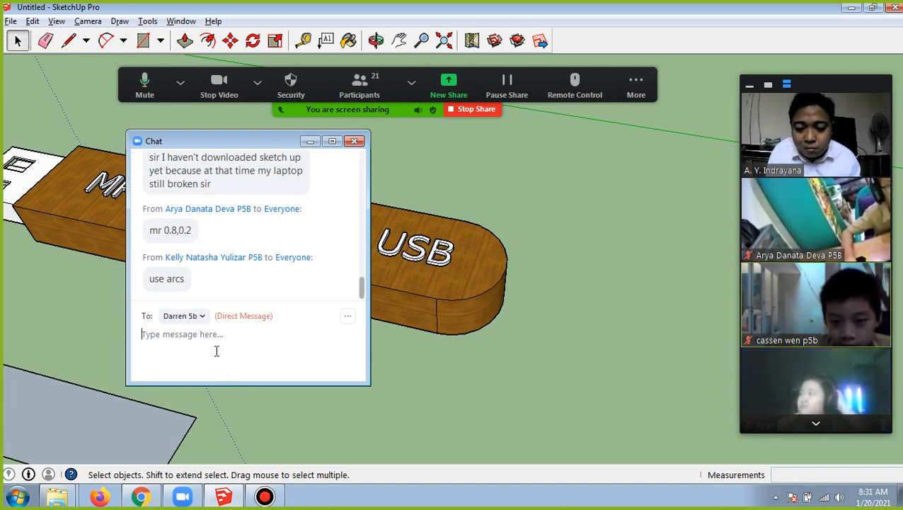
key("ctrl+v")
left_click(195, 315)
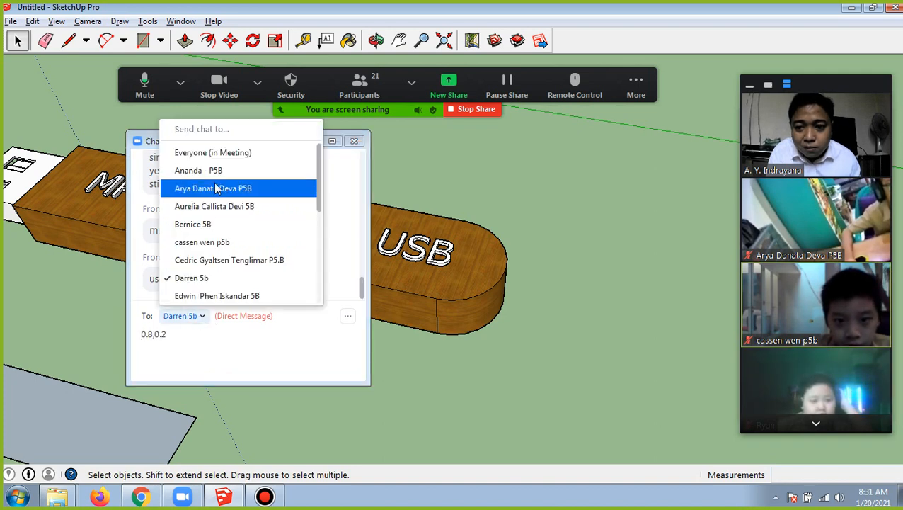
left_click(219, 153)
Correct the chat message to read 0,8;0,2, send it to everyone and close the chat
left_click(151, 335)
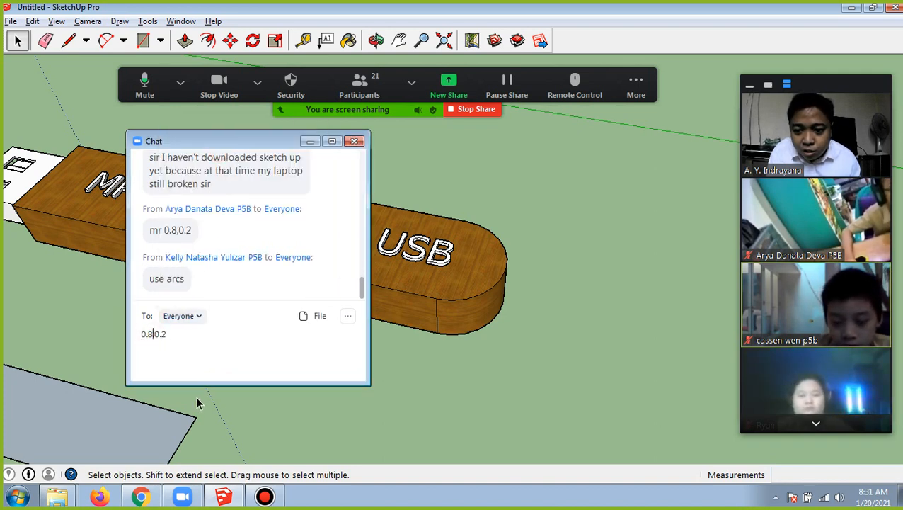
key("Left")
key("BackSpace")
type(",")
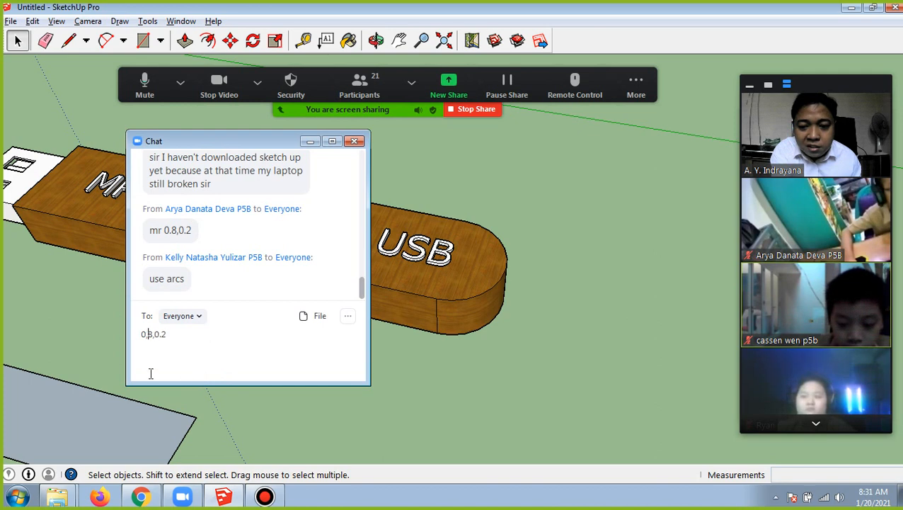
key("BackSpace")
type(",")
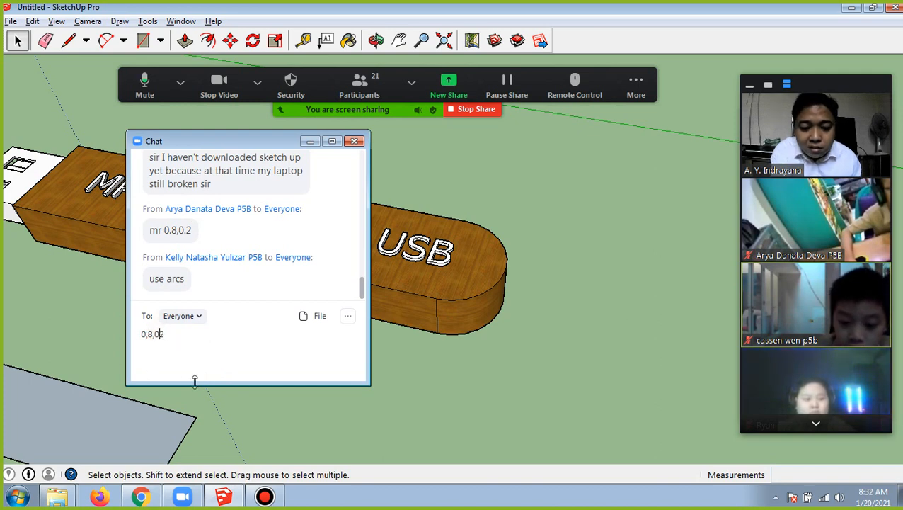
left_click(158, 336)
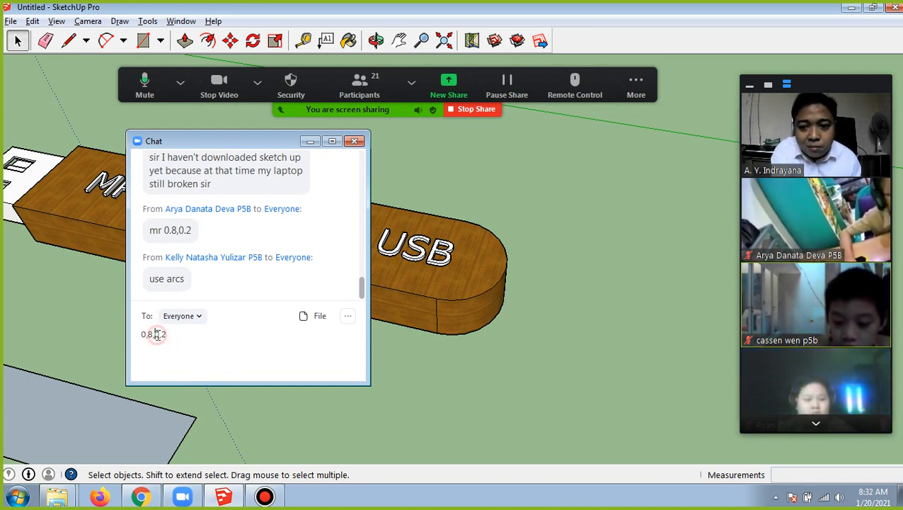
key("BackSpace")
type(";")
key("Return")
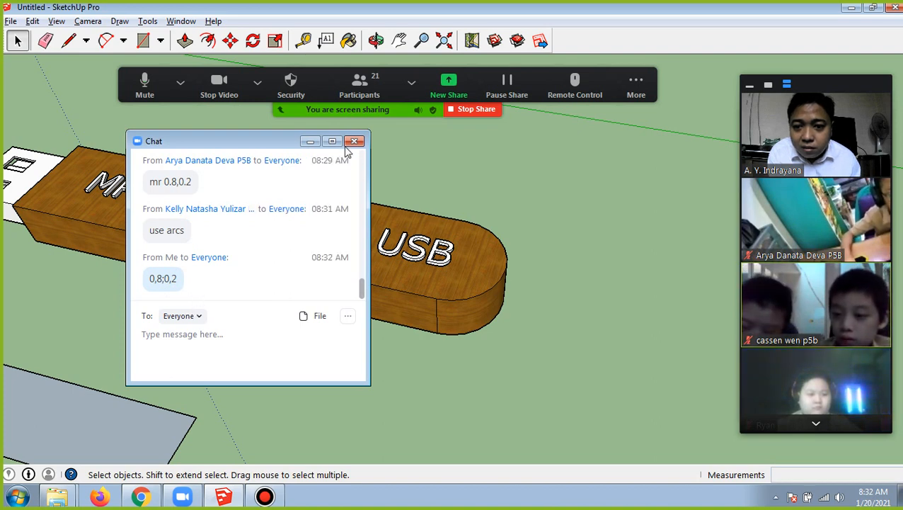
left_click_drag(269, 147, 421, 151)
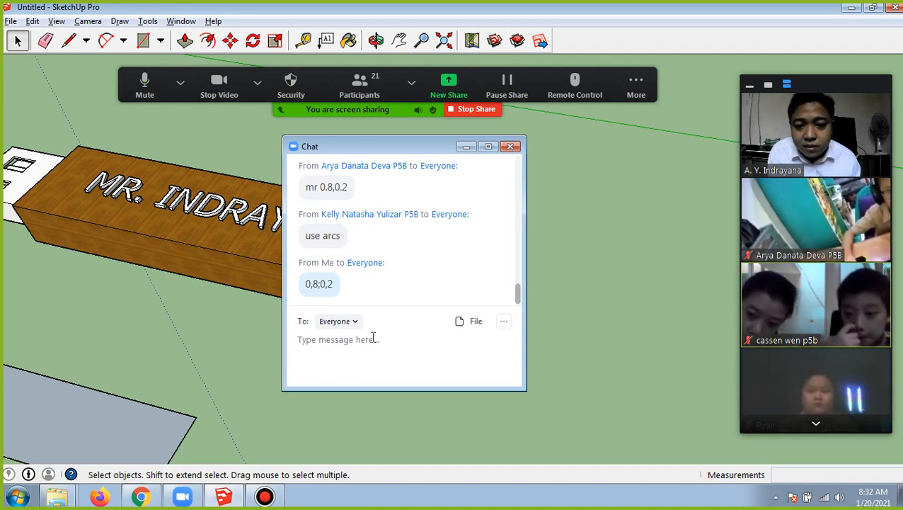
left_click(510, 147)
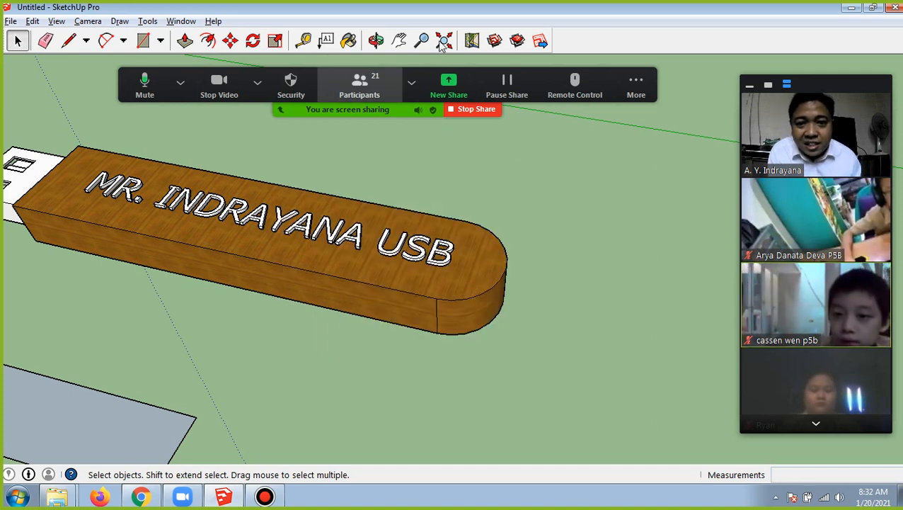
Move the Zoom meeting controls clear of the SketchUp toolbar and display the available arc tools
left_click(398, 40)
left_click_drag(276, 340, 393, 271)
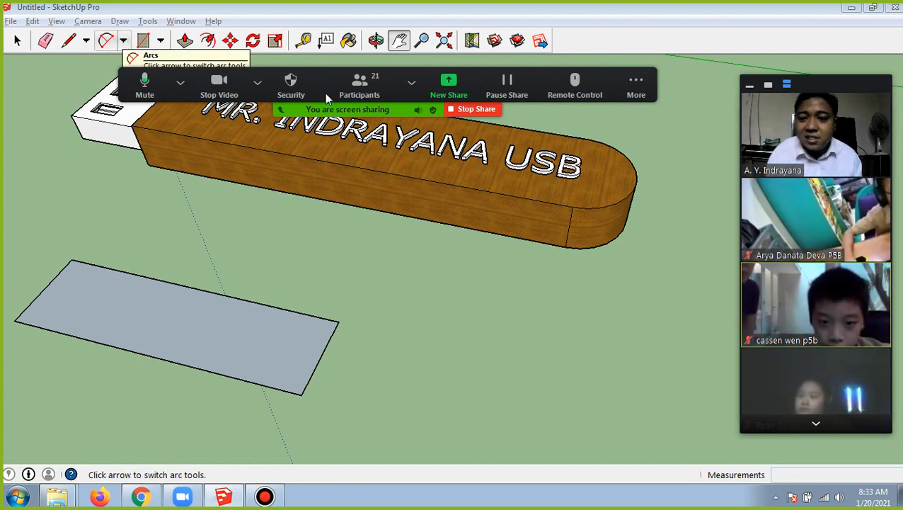
left_click(646, 86)
left_click(678, 116)
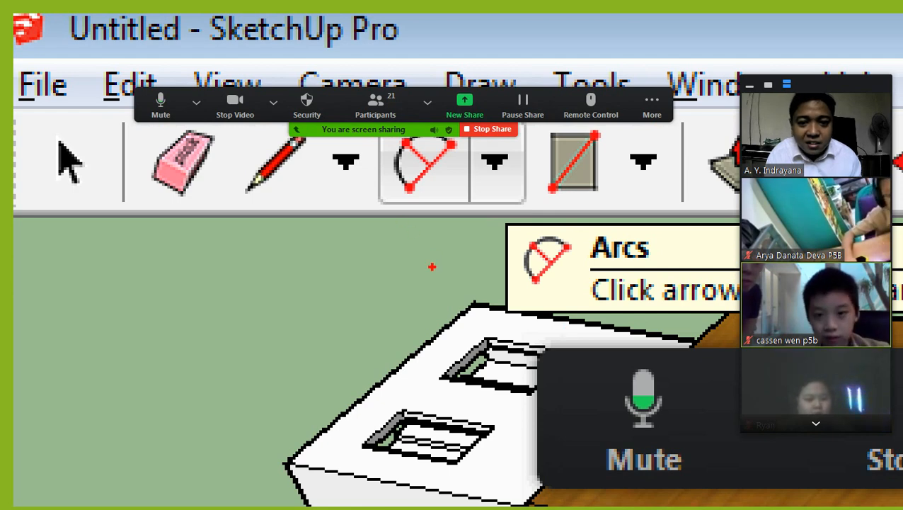
mouse_move(368, 209)
left_mouse_down()
mouse_move(516, 200)
mouse_move(425, 79)
mouse_move(368, 205)
mouse_move(400, 228)
left_mouse_up()
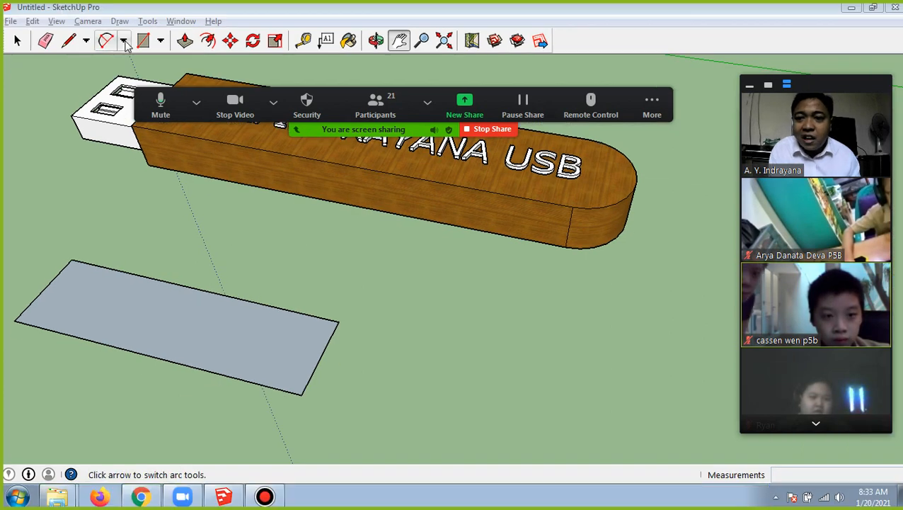
left_click(124, 41)
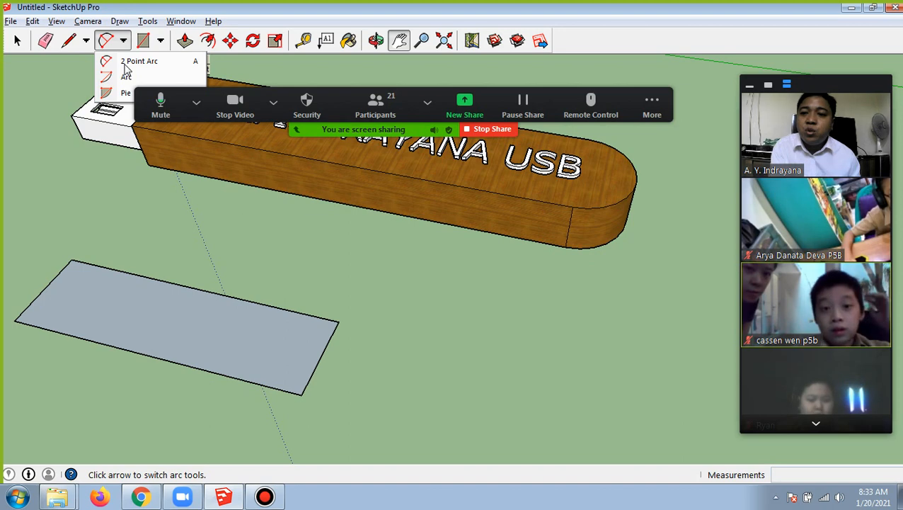
Mute the microphone in the Zoom meeting briefly and unmute it again
left_click(150, 105)
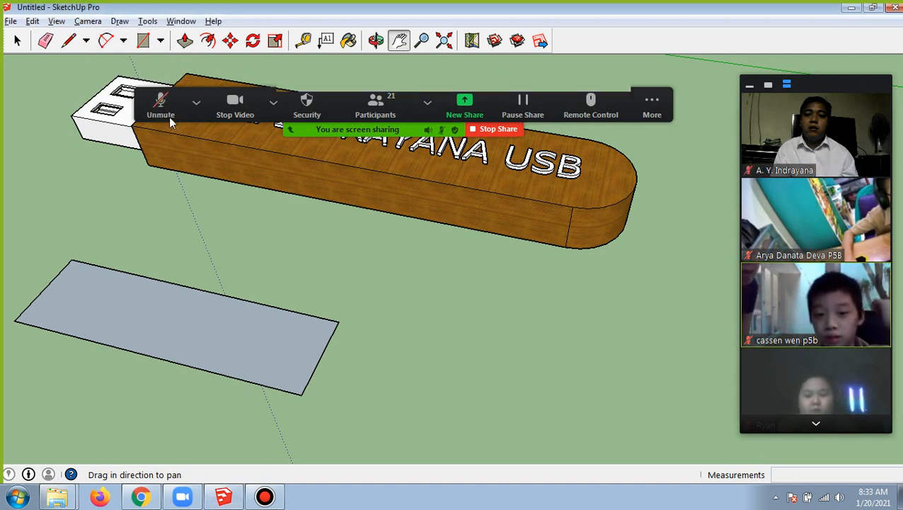
left_click(171, 112)
left_click(171, 112)
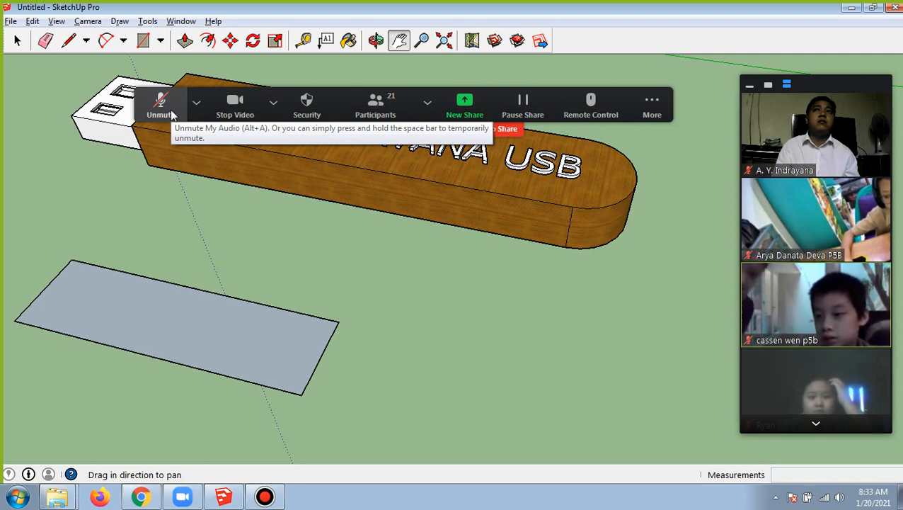
left_click(171, 113)
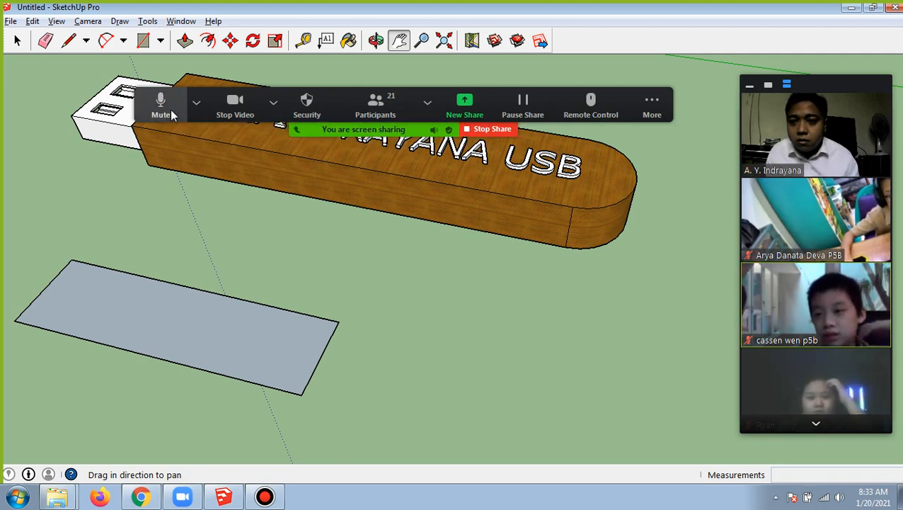
Draw a 2 Point Arc between the two corners of the grey rectangle's far short edge, bulging outward about 0.34 m
left_click(124, 42)
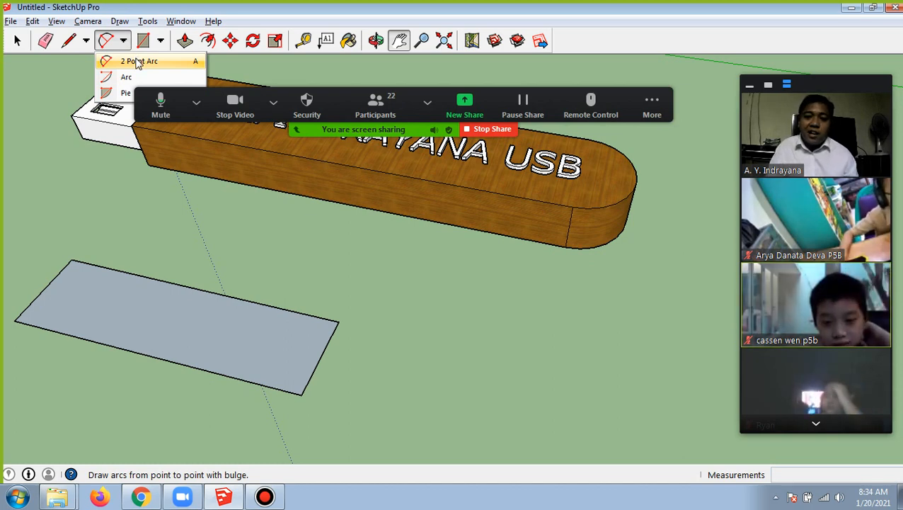
left_click(138, 63)
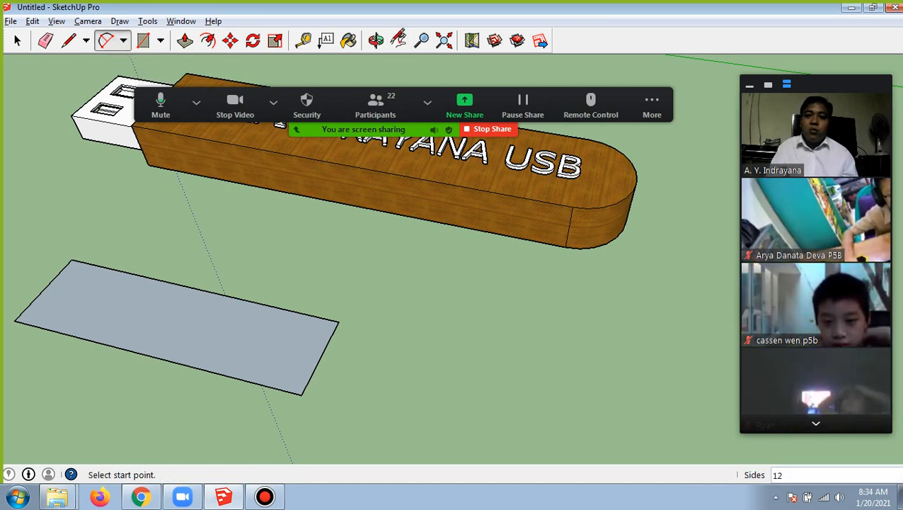
left_click(387, 43)
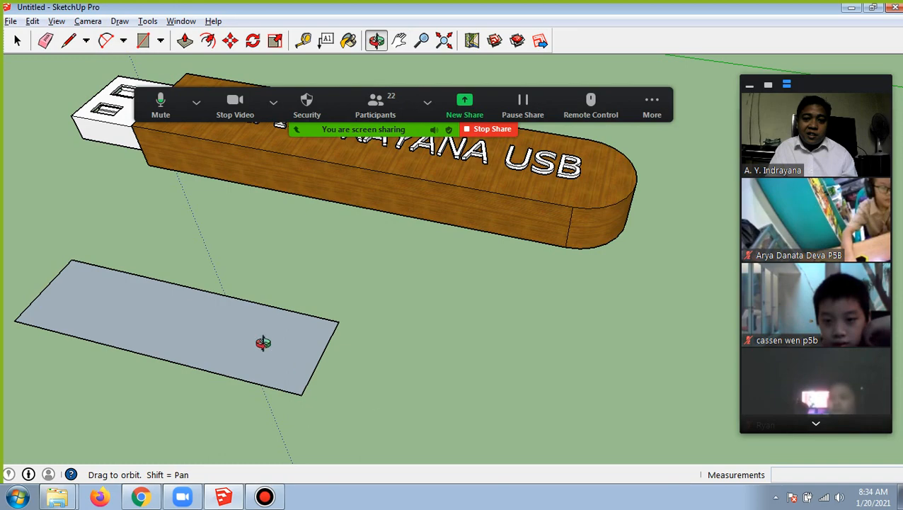
mouse_move(278, 365)
left_mouse_down()
mouse_move(349, 331)
mouse_move(387, 272)
mouse_move(519, 272)
mouse_move(563, 244)
mouse_move(564, 262)
left_mouse_up()
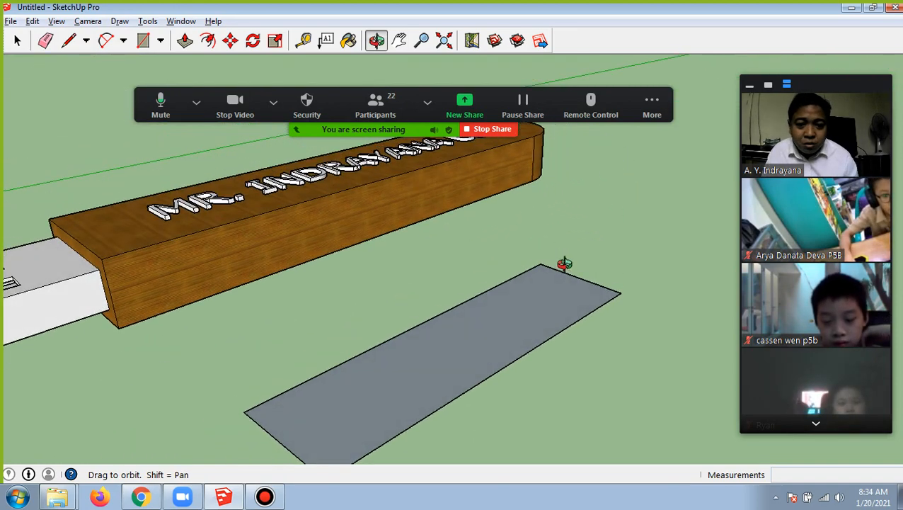
left_click(123, 40)
left_click(134, 62)
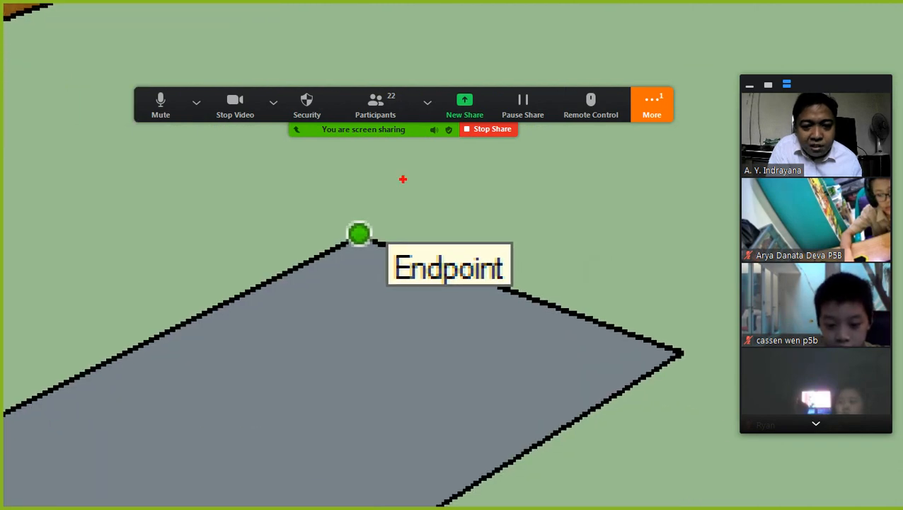
mouse_move(466, 194)
left_mouse_down()
mouse_move(363, 188)
mouse_move(333, 279)
mouse_move(565, 306)
mouse_move(507, 187)
mouse_move(447, 190)
left_mouse_up()
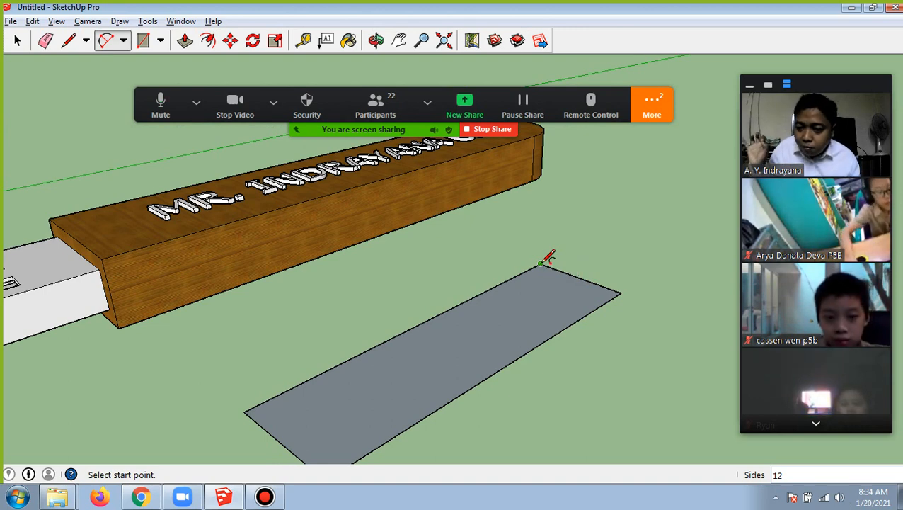
left_click(542, 263)
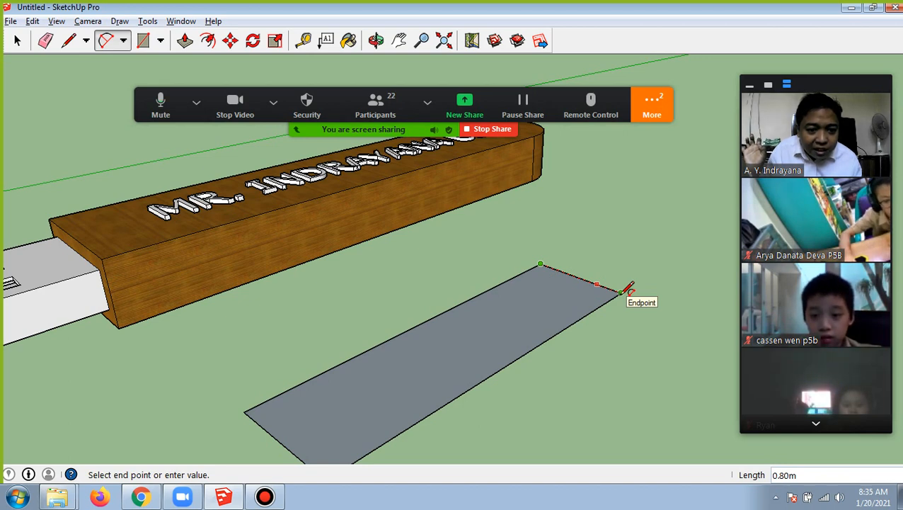
left_click(622, 292)
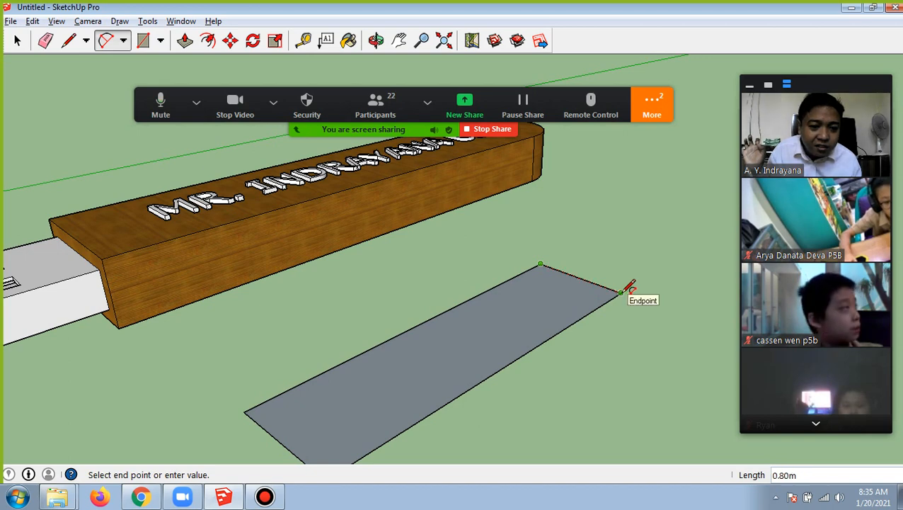
left_click(623, 291)
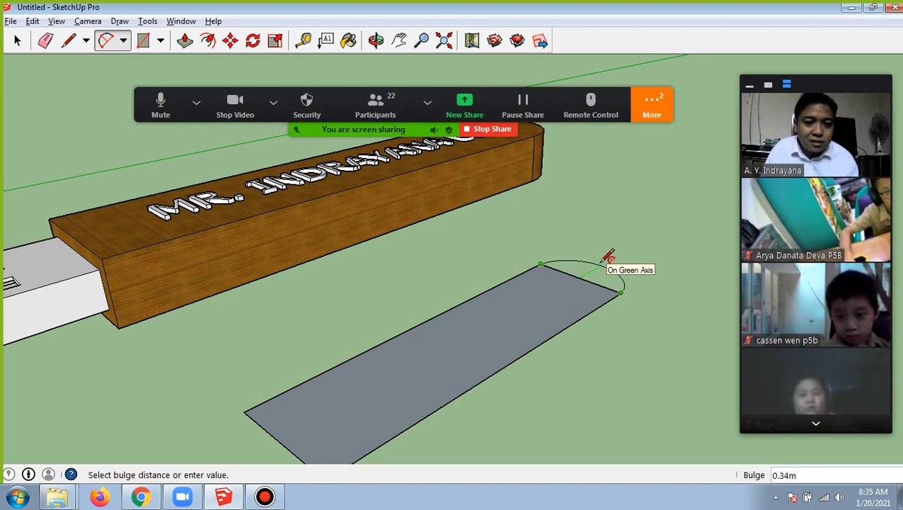
left_click(607, 257)
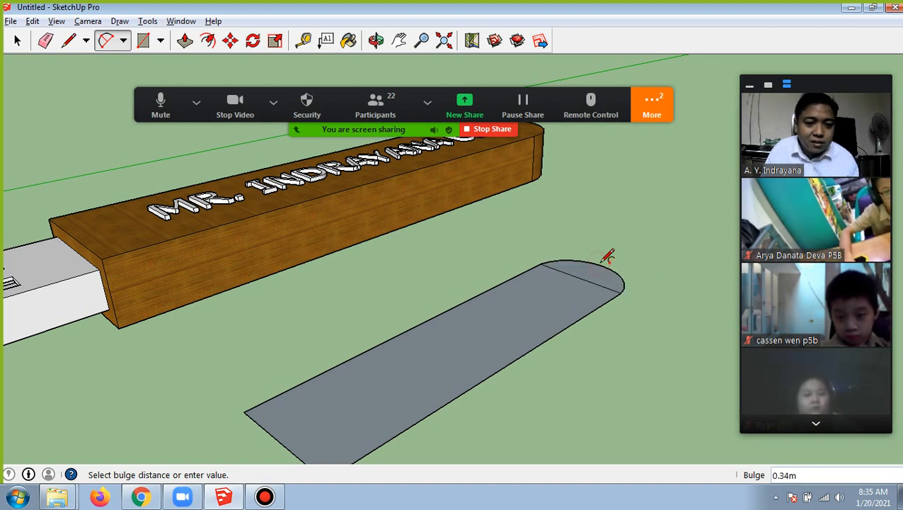
left_click(375, 42)
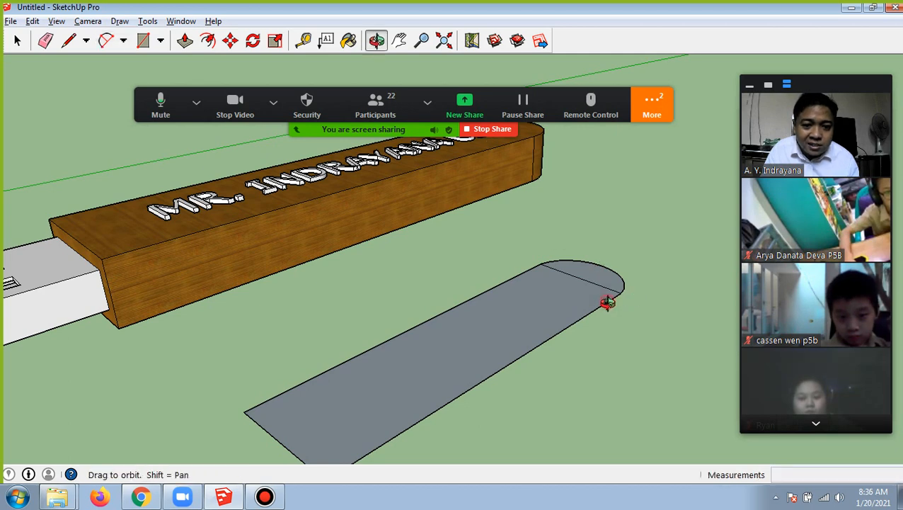
left_click_drag(607, 303, 526, 301)
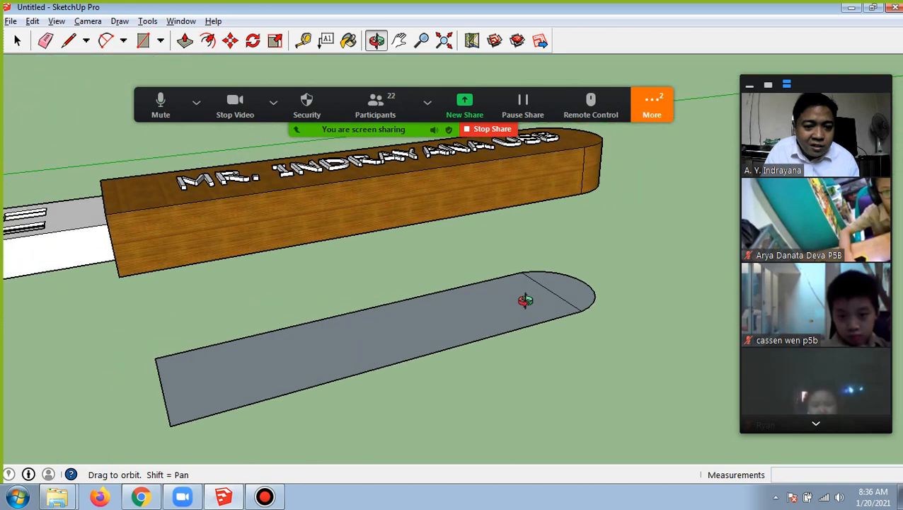
Download the shared image cass.png from the Zoom meeting chat and save it in the Pictures library
left_click(651, 117)
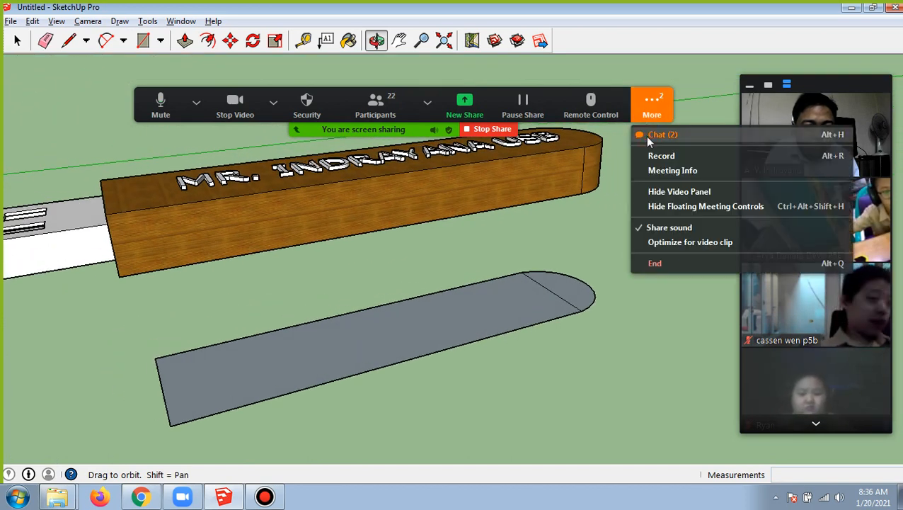
left_click(651, 137)
scroll(464, 263, "down", 3)
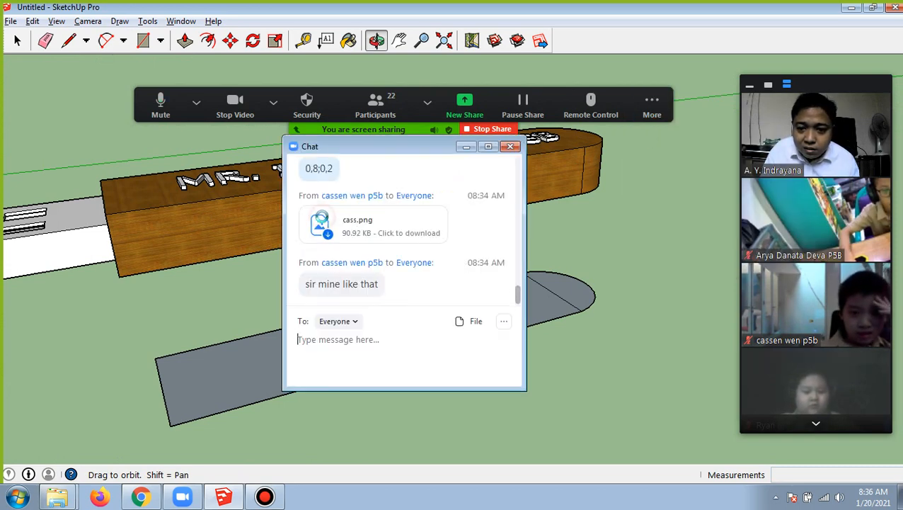
left_click(324, 228)
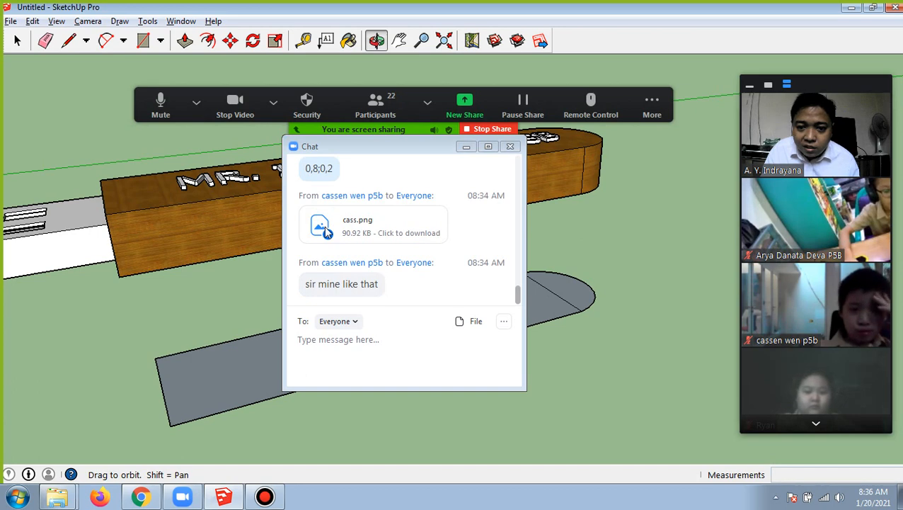
left_click(336, 239)
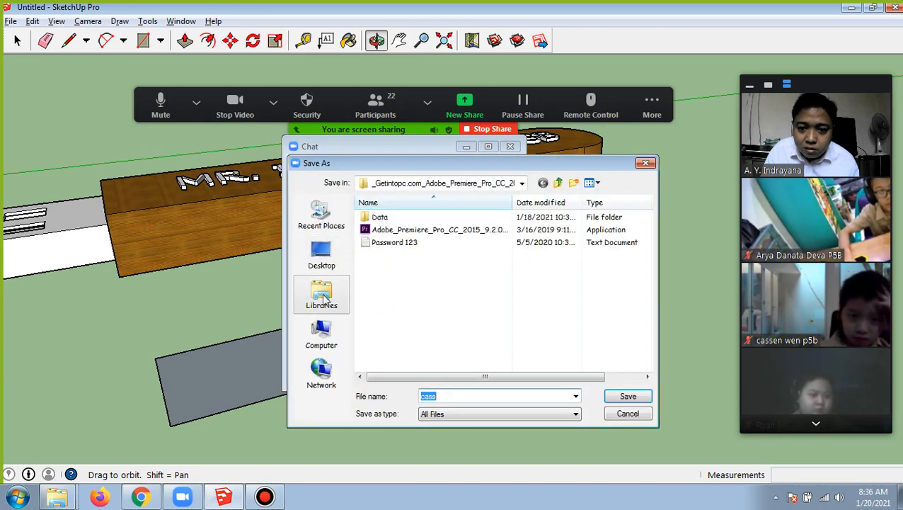
left_click(320, 301)
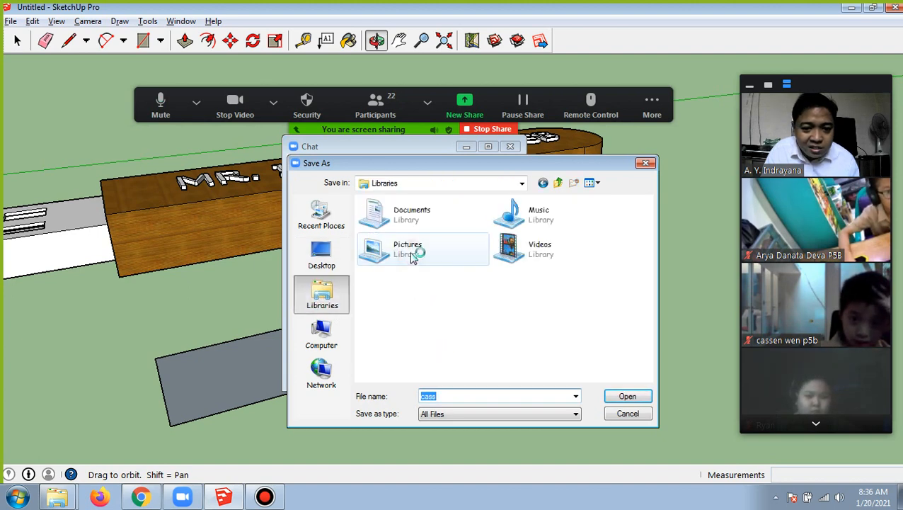
double_click(414, 254)
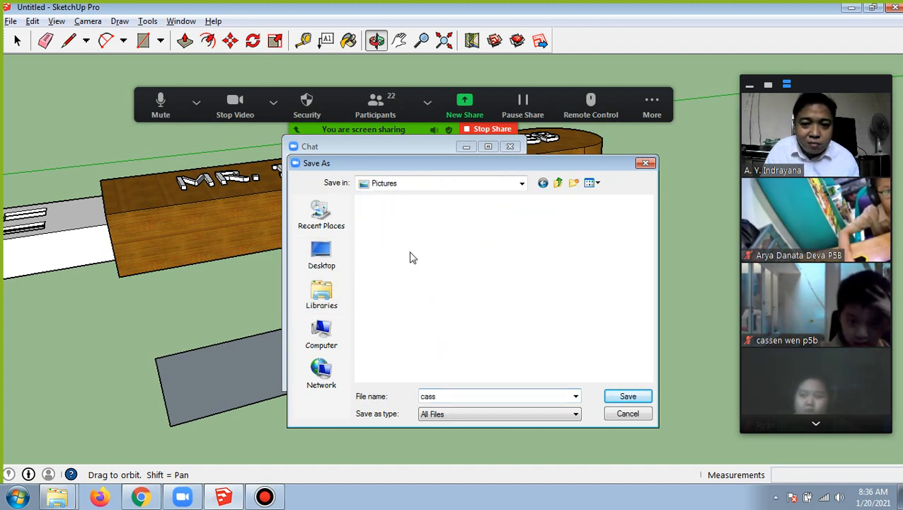
left_click(625, 397)
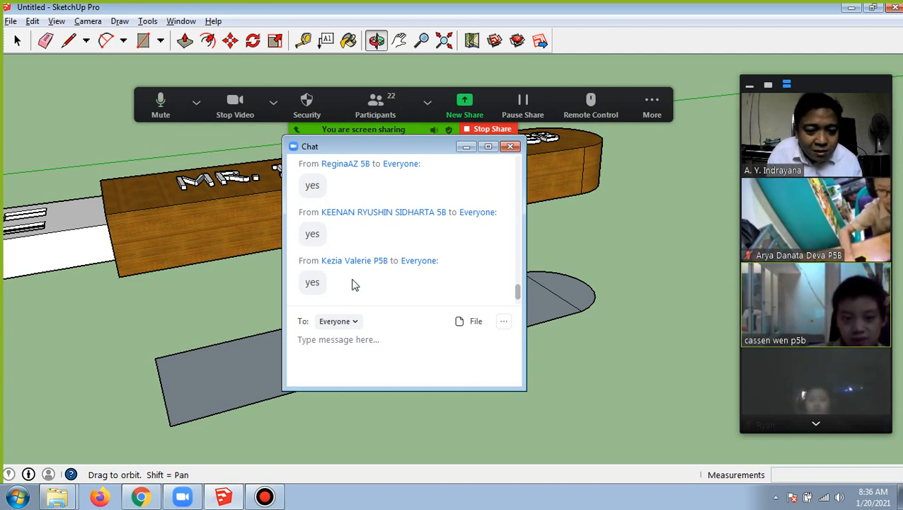
Read the participants' new replies in the Zoom meeting chat
scroll(395, 287, "up", 5)
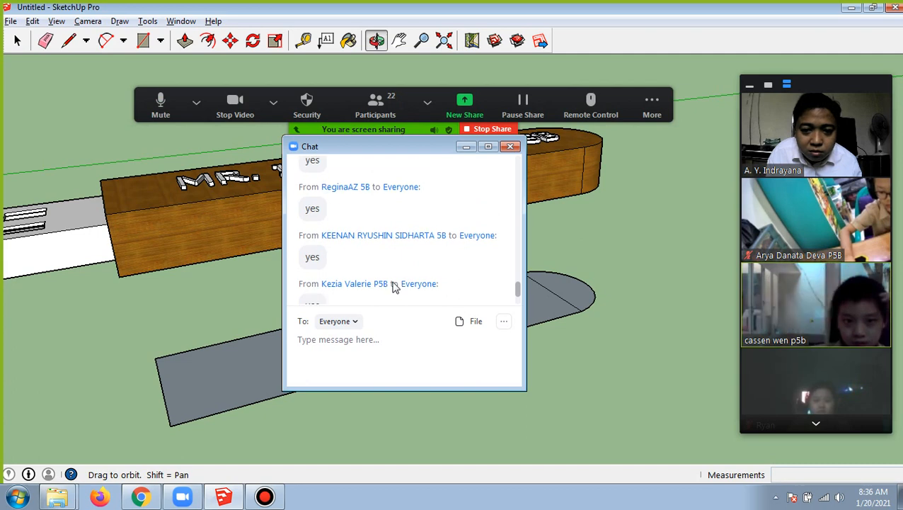
scroll(395, 287, "up", 1)
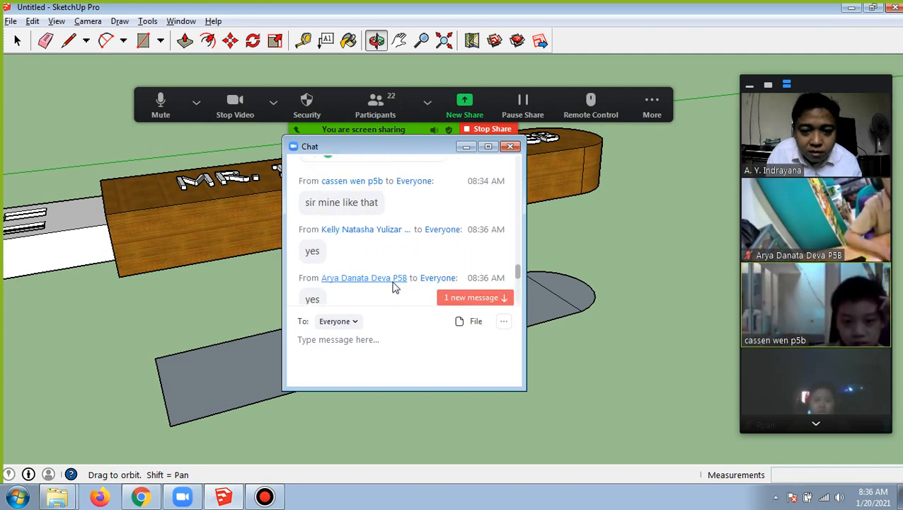
scroll(395, 286, "down", 6)
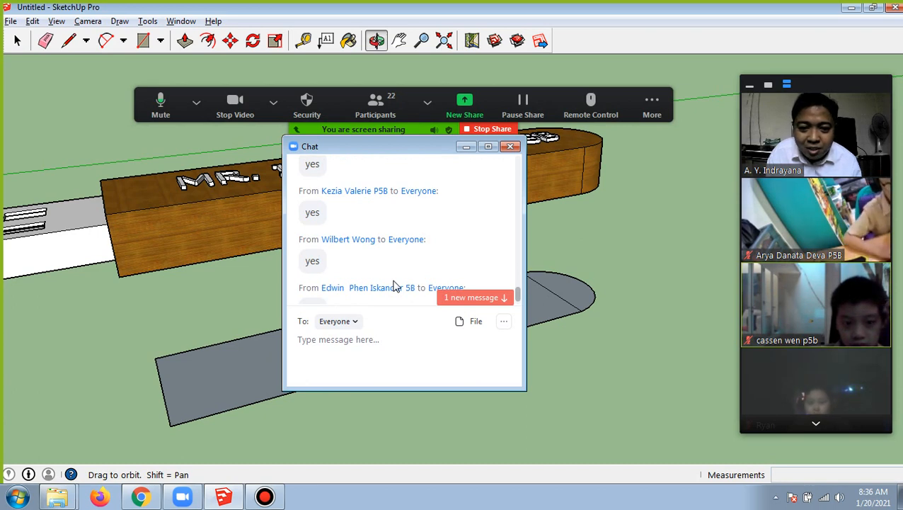
scroll(395, 287, "down", 1)
Try to open the downloaded cass.png from its chat message and close the chat
scroll(395, 286, "up", 2)
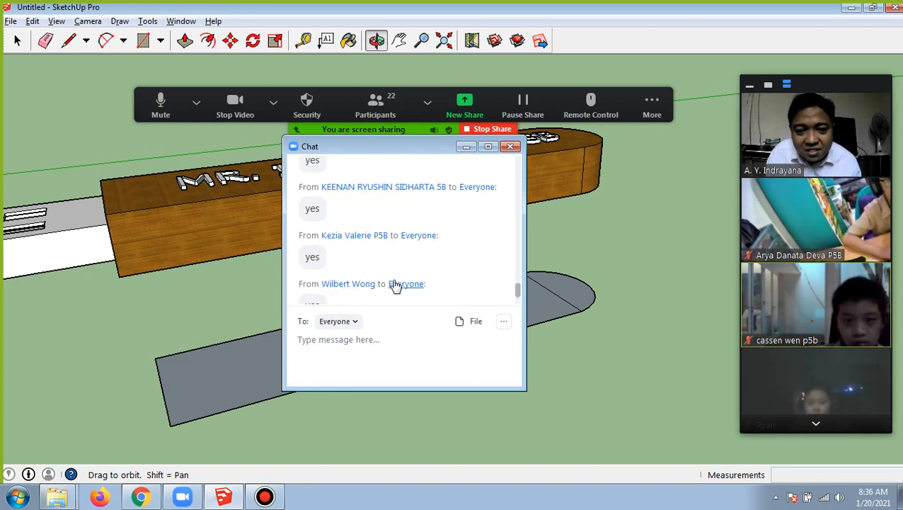
scroll(395, 284, "up", 5)
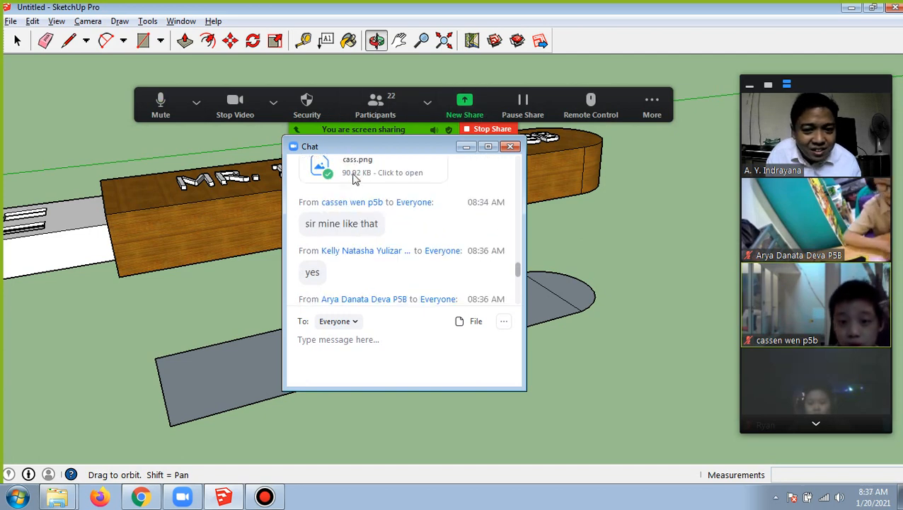
left_click(356, 177)
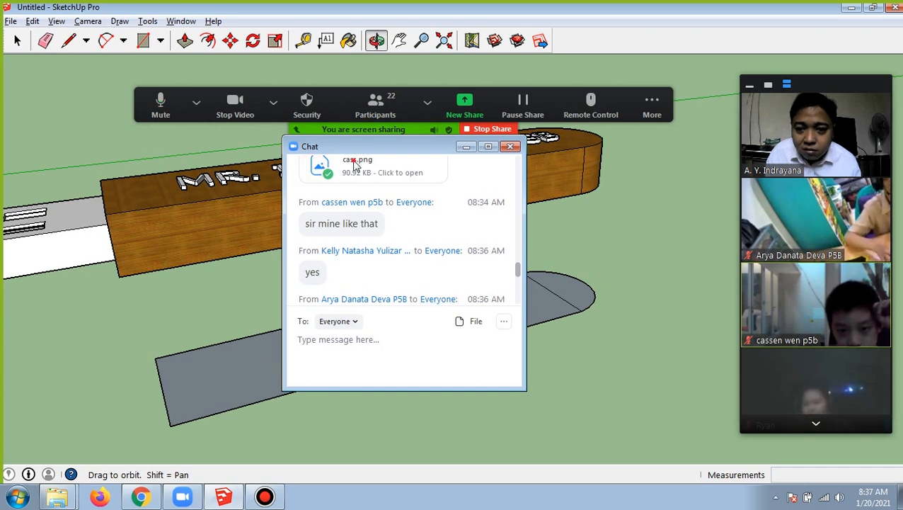
scroll(397, 227, "up", 1)
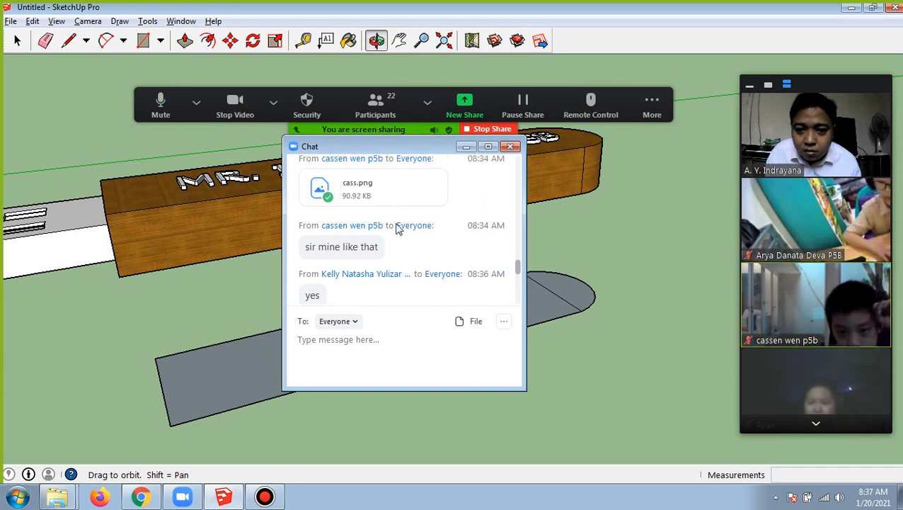
scroll(361, 221, "up", 1)
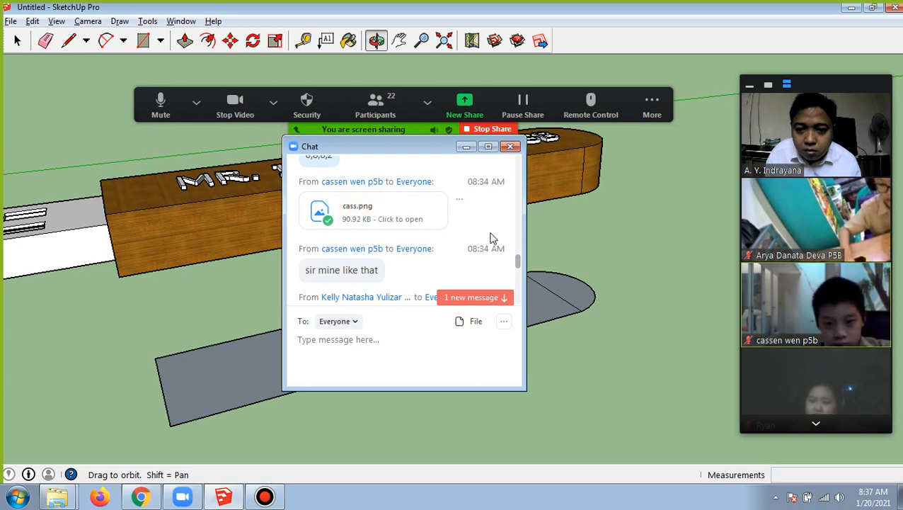
left_click(512, 146)
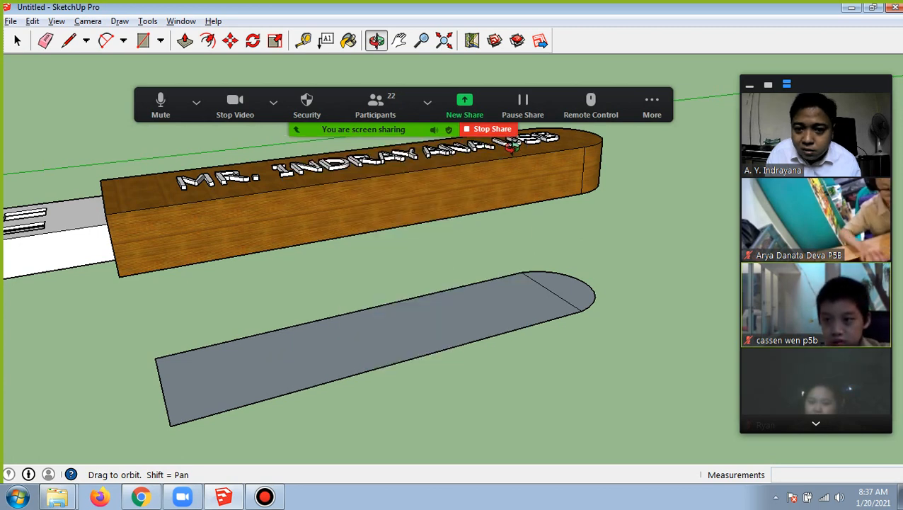
Open the image cass from the Pictures library and move the video panel to examine the student's SketchUp screenshot
left_click(62, 490)
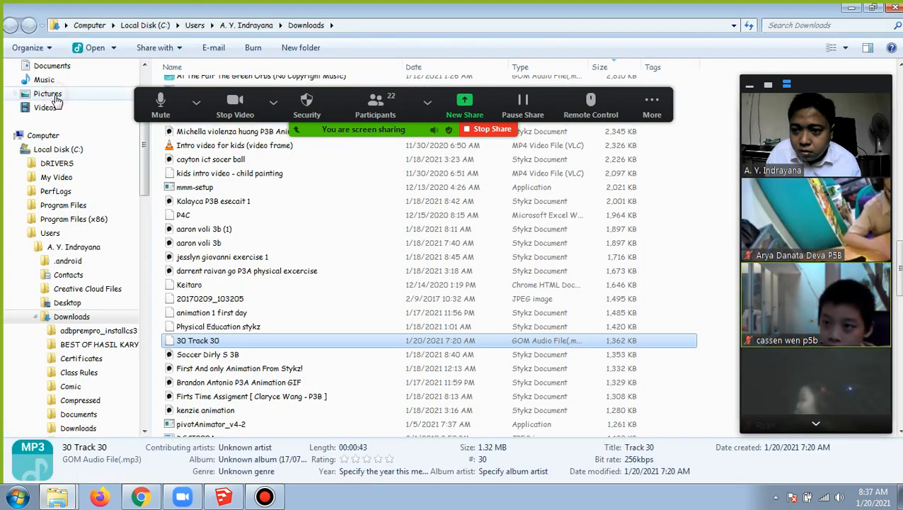
left_click(56, 100)
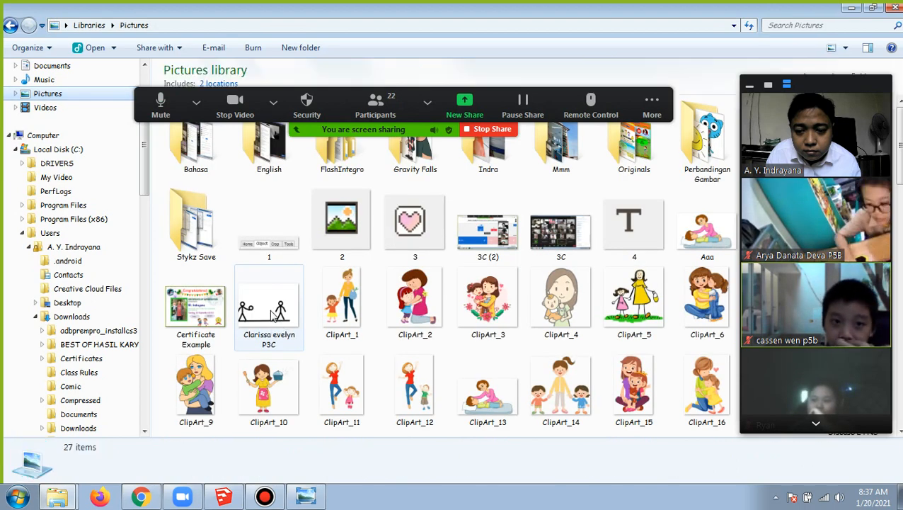
left_click(275, 315)
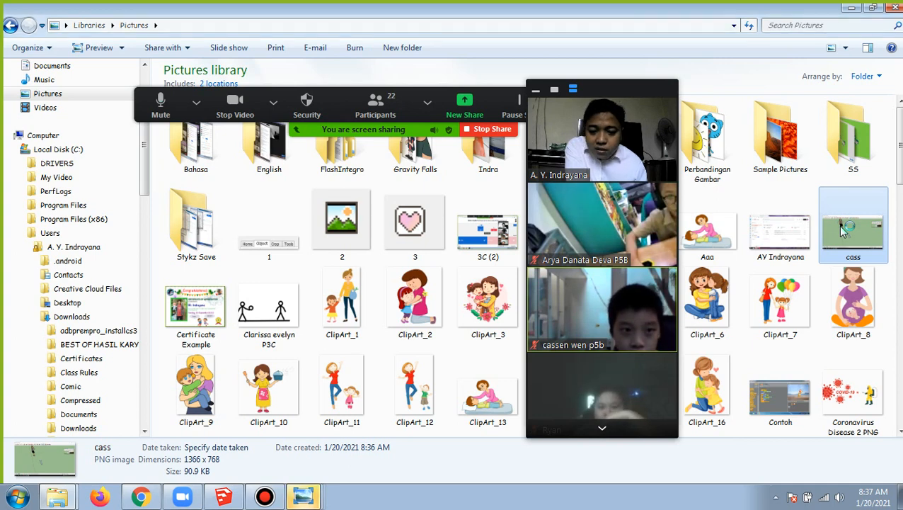
double_click(842, 231)
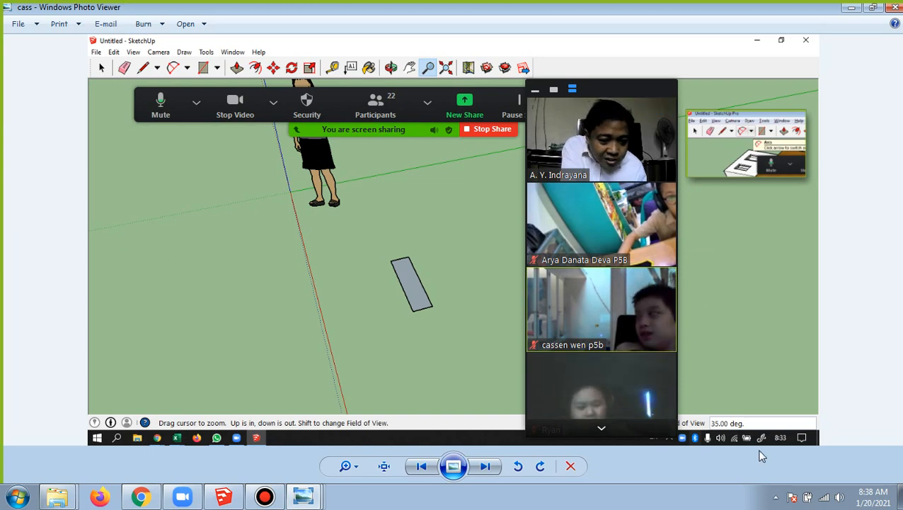
left_click_drag(598, 92, 562, 97)
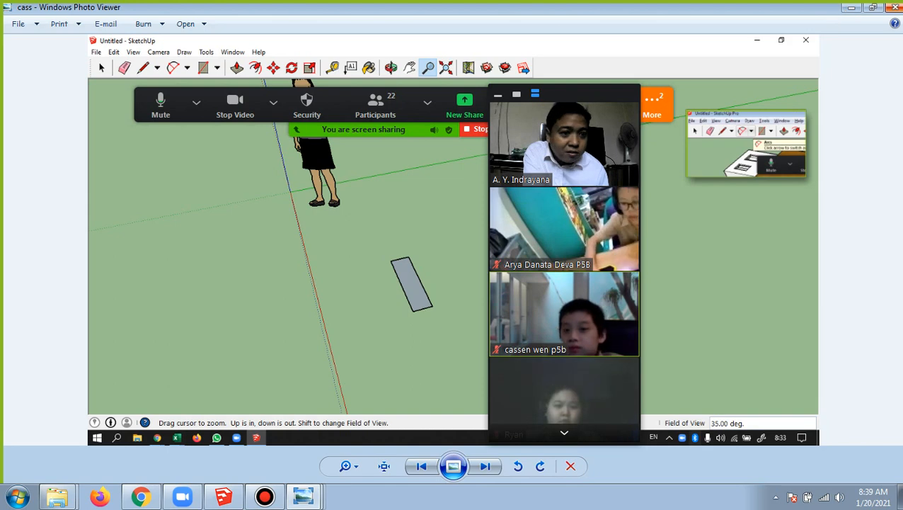
Switch back to the SketchUp model and move the Zoom video panel clear of the flash drive and grey base
left_click(853, 8)
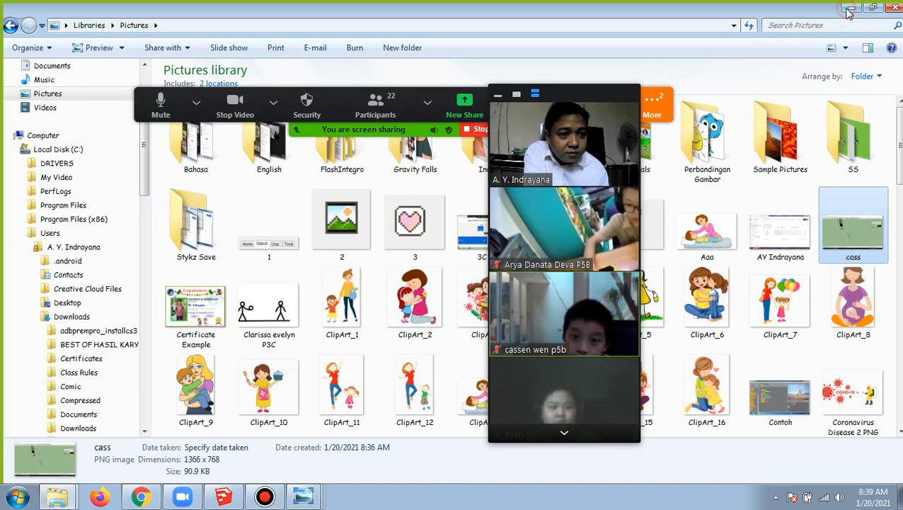
left_click(851, 8)
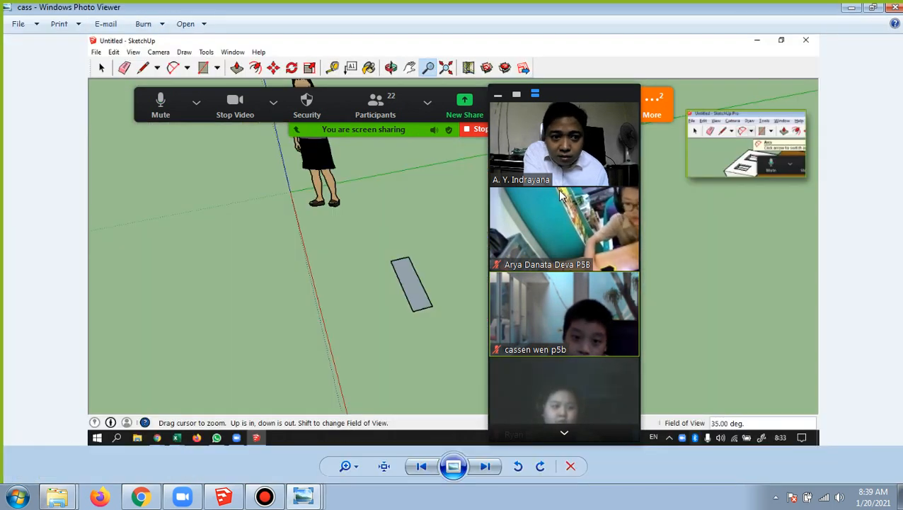
left_click(225, 497)
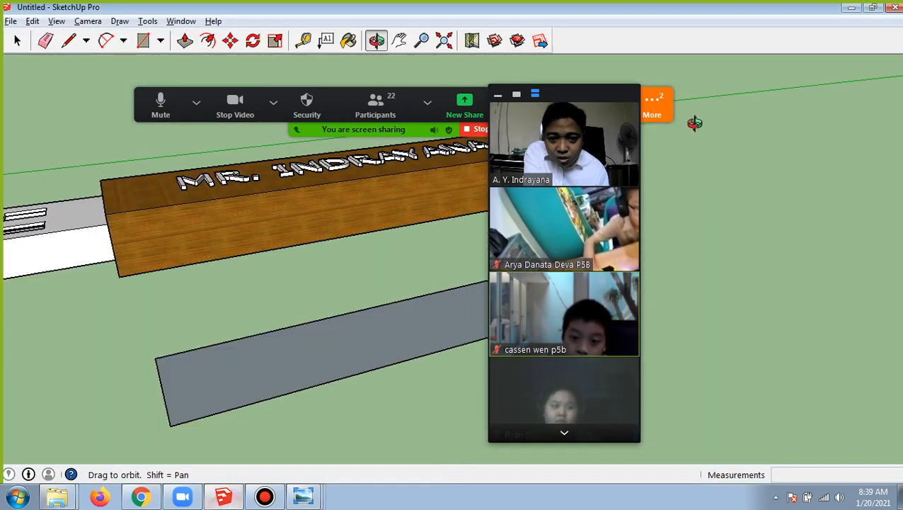
left_click(717, 100)
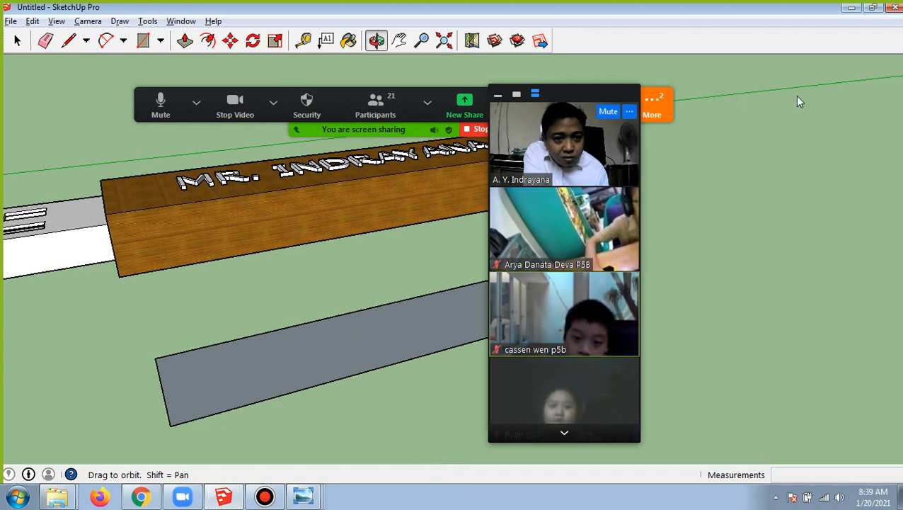
mouse_move(575, 96)
left_mouse_down()
mouse_move(721, 103)
mouse_move(818, 65)
mouse_move(812, 78)
left_mouse_up()
Read the participants' latest messages in the Zoom meeting chat and close the chat
left_click(666, 104)
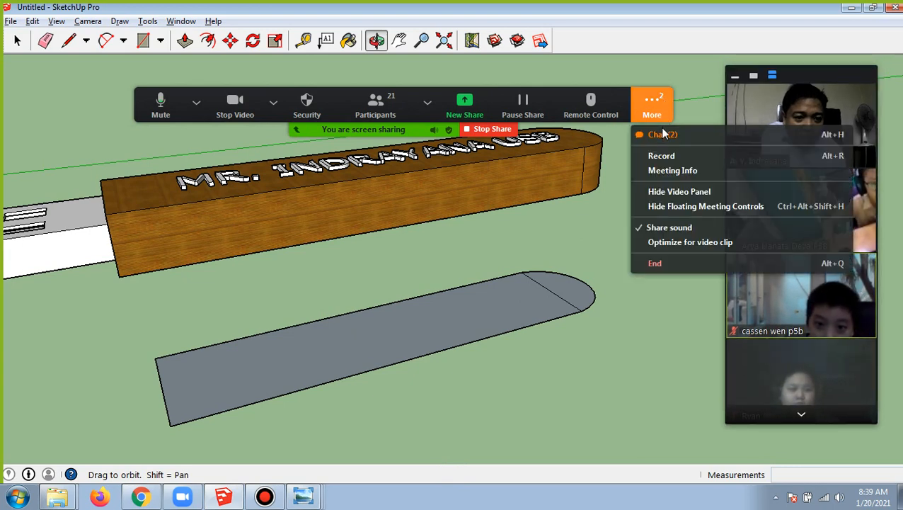
left_click(662, 134)
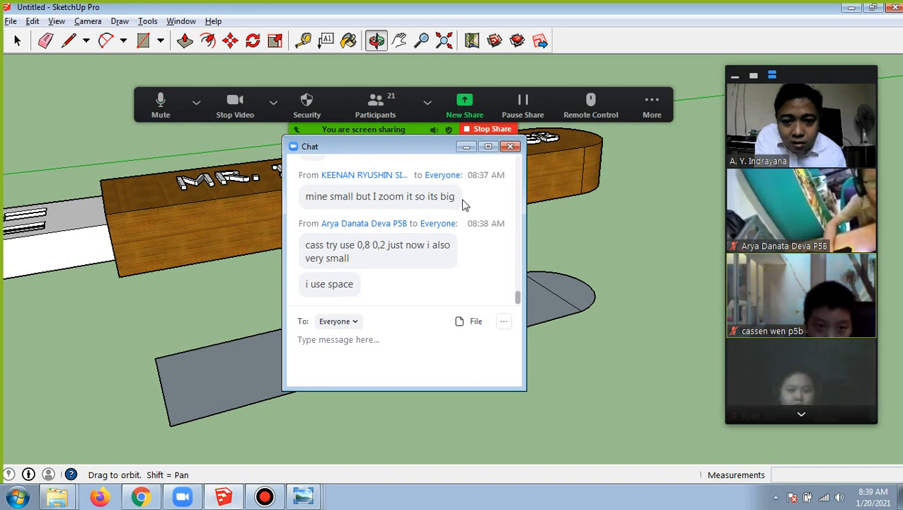
scroll(464, 204, "up", 1)
scroll(464, 205, "down", 1)
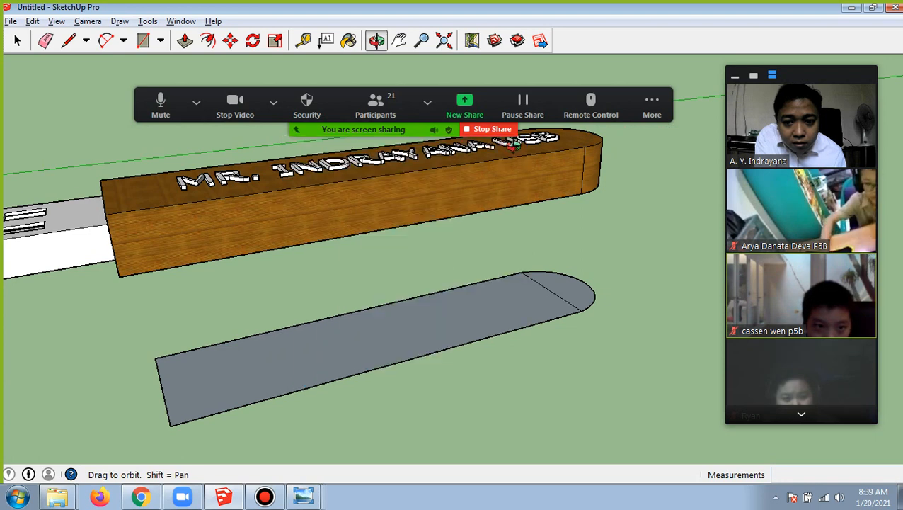
left_click(512, 147)
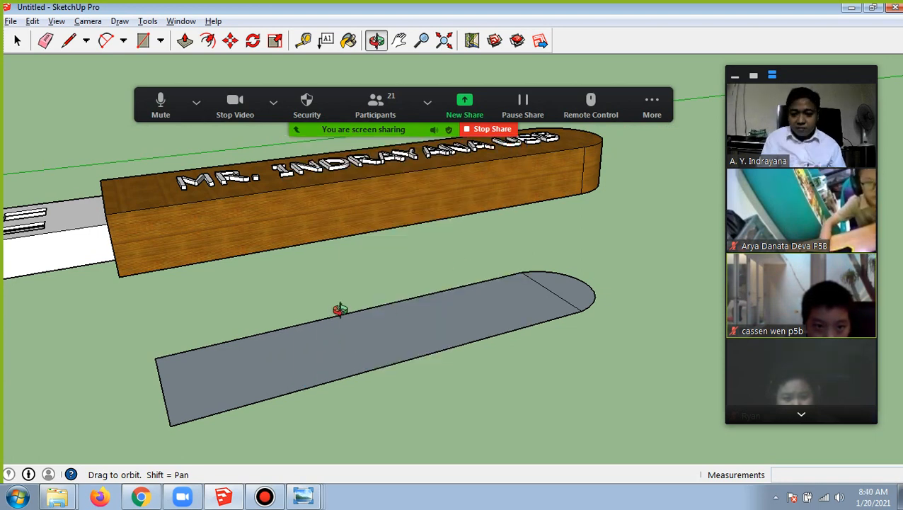
Try to raise only the rectangular part of the base 0.5 m with Push/Pull, and undo the extrusion
left_click(185, 41)
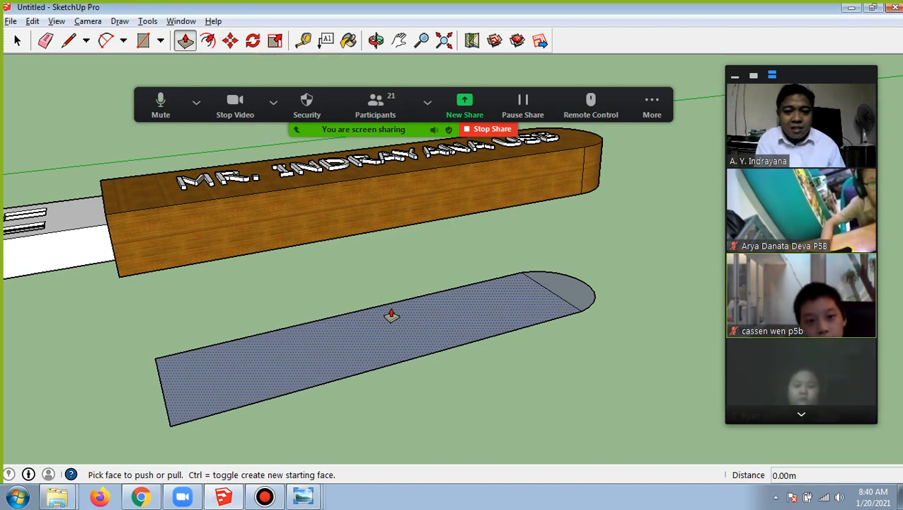
left_click(367, 323)
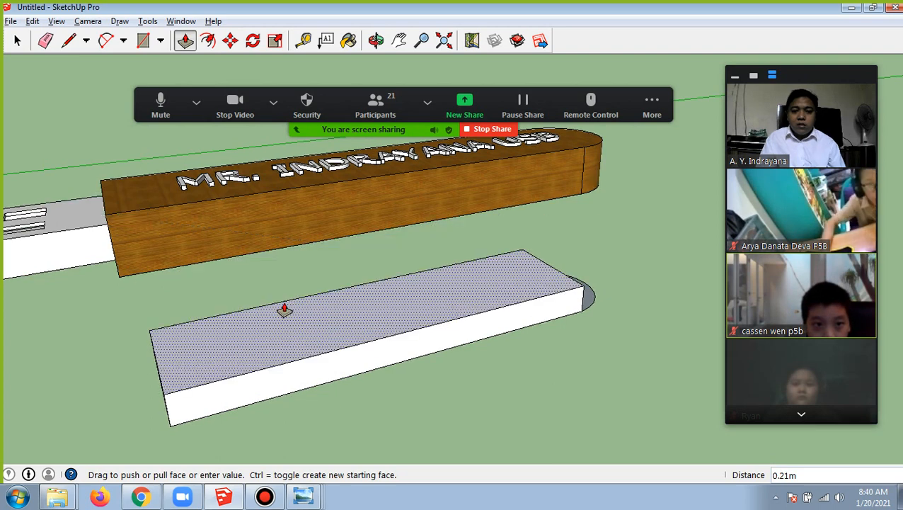
left_click(284, 309)
type("0.")
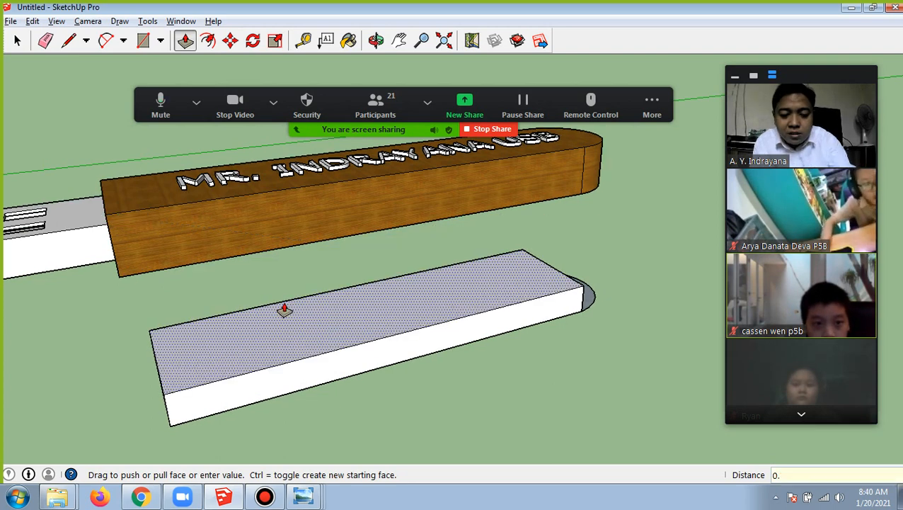
type("5")
key("Return")
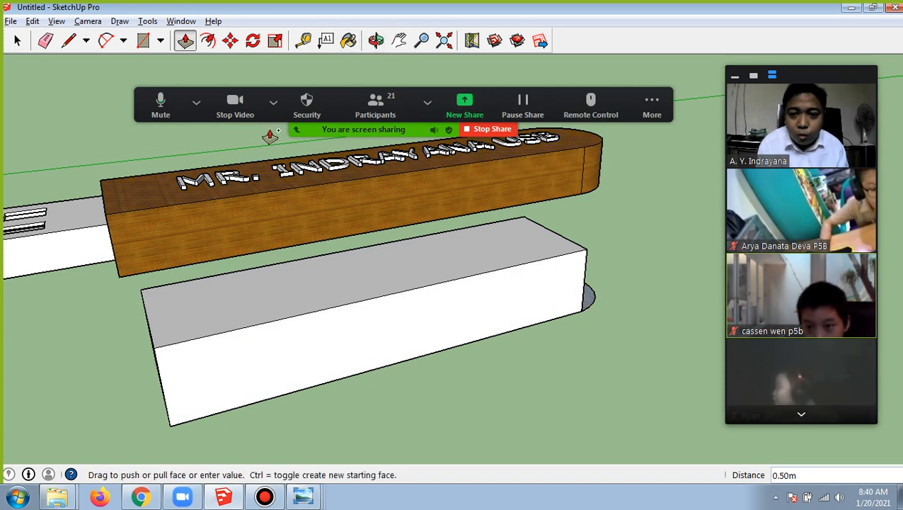
left_click(33, 20)
left_click(41, 37)
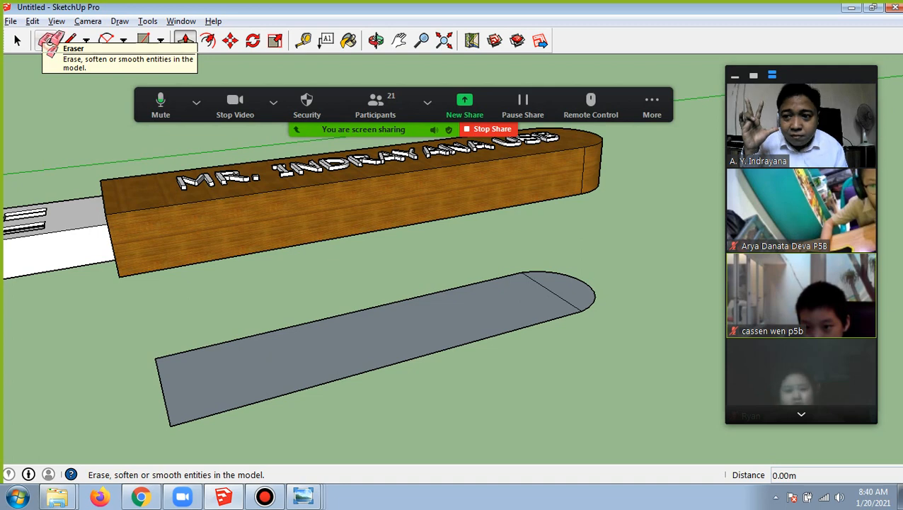
Erase the line dividing the rectangle from the rounded end, and Push/Pull the merged face up 0.5 m
left_click(48, 44)
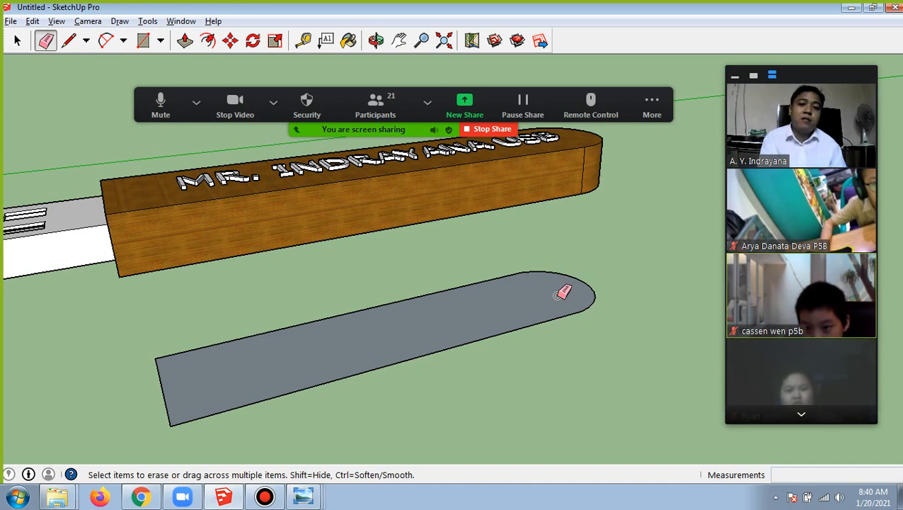
left_click(187, 41)
left_click(380, 329)
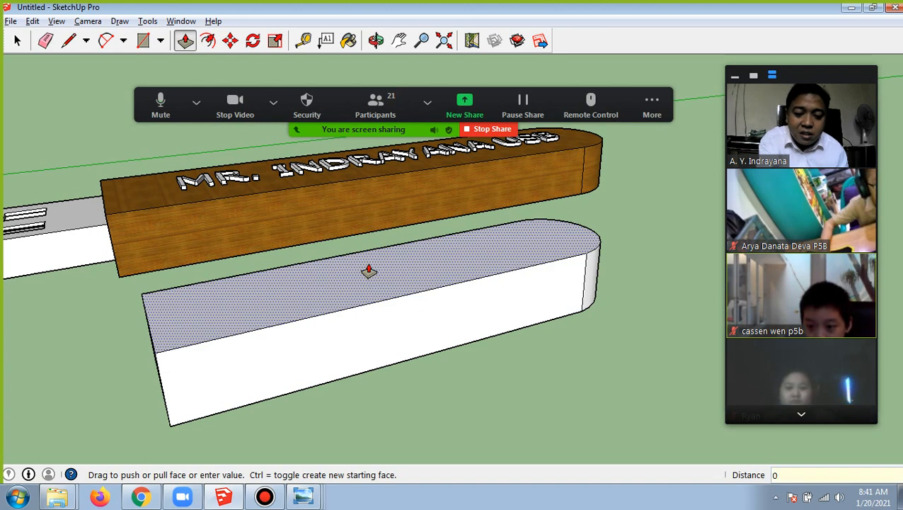
key("Return")
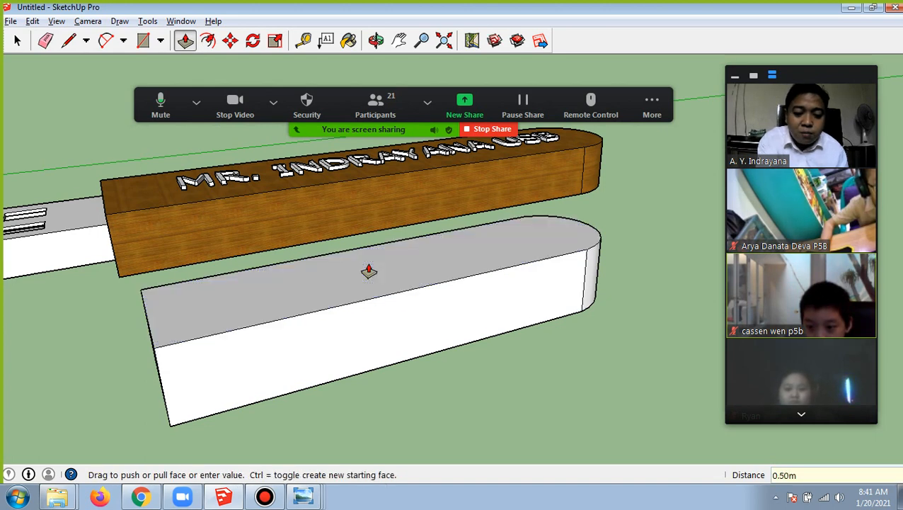
left_click(657, 109)
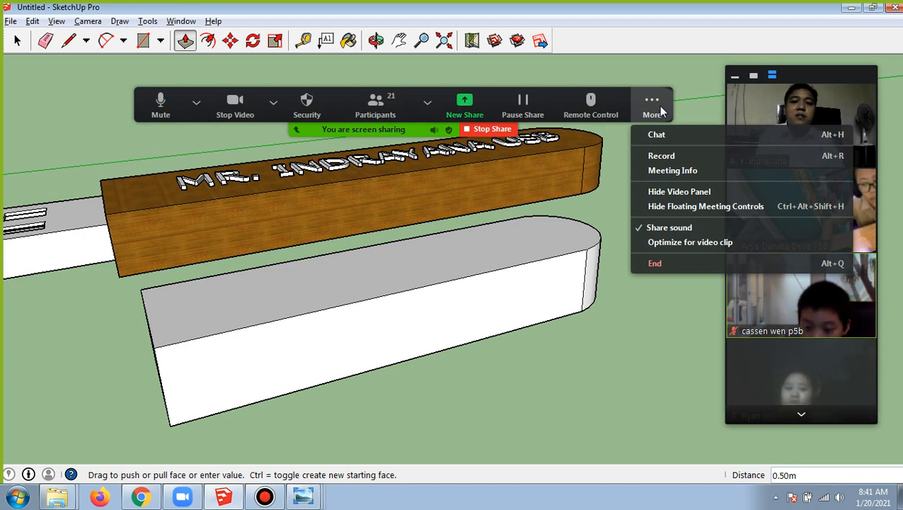
left_click(632, 24)
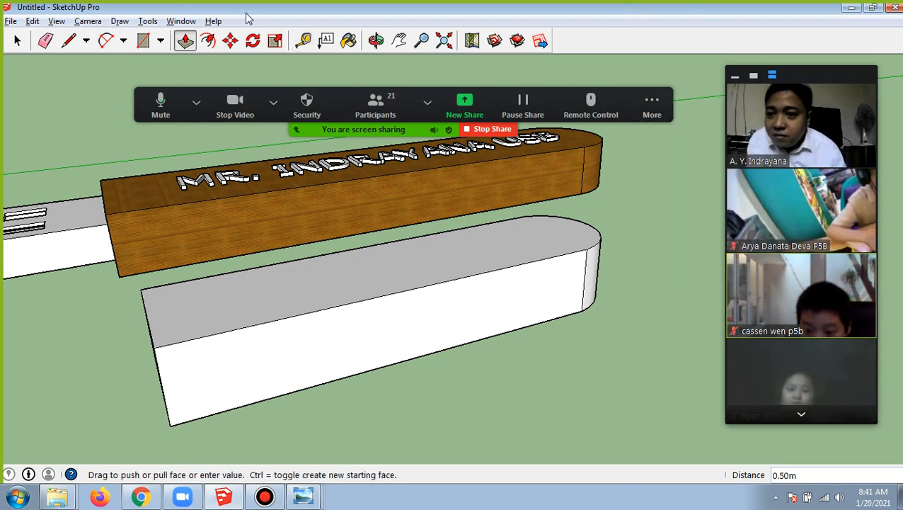
Try drawing an inset rectangle about 0.64 by 0.17 m on the new block's flat end face, and undo it
left_click(376, 40)
left_click_drag(157, 205, 346, 208)
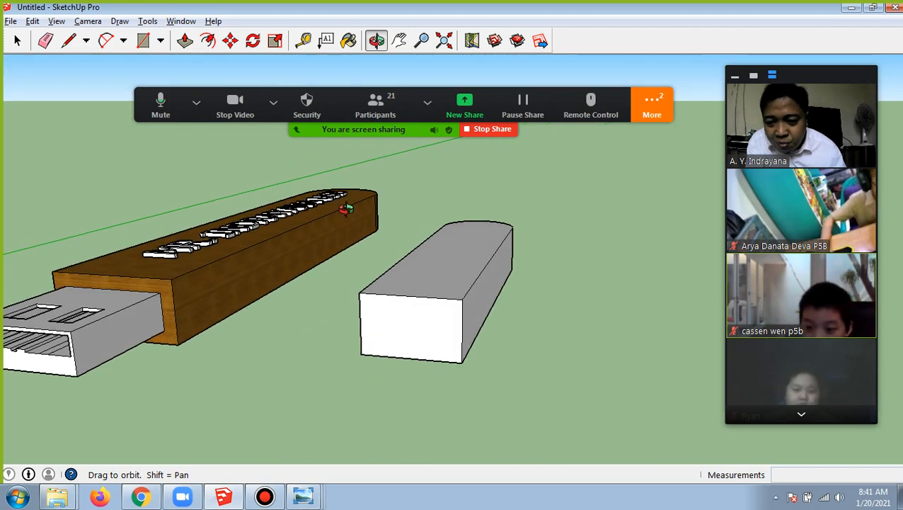
left_click_drag(347, 255, 357, 254)
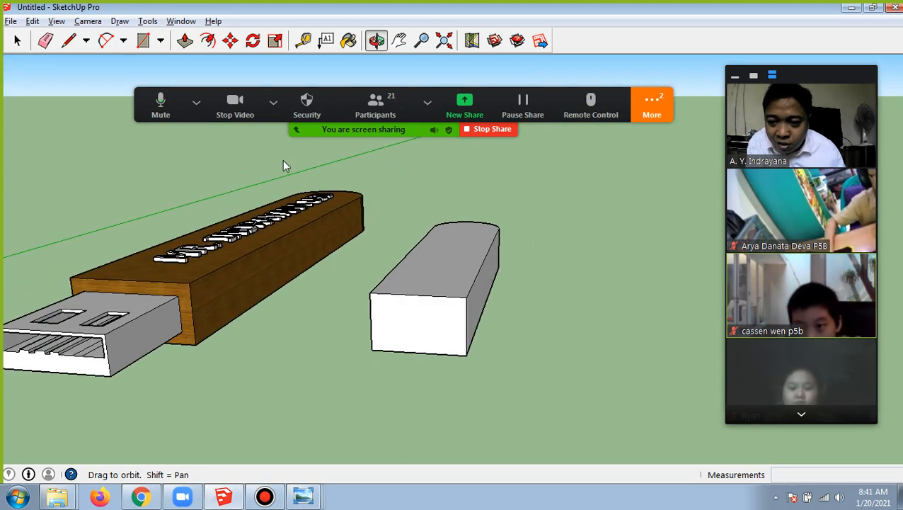
left_click(196, 102)
left_click(148, 47)
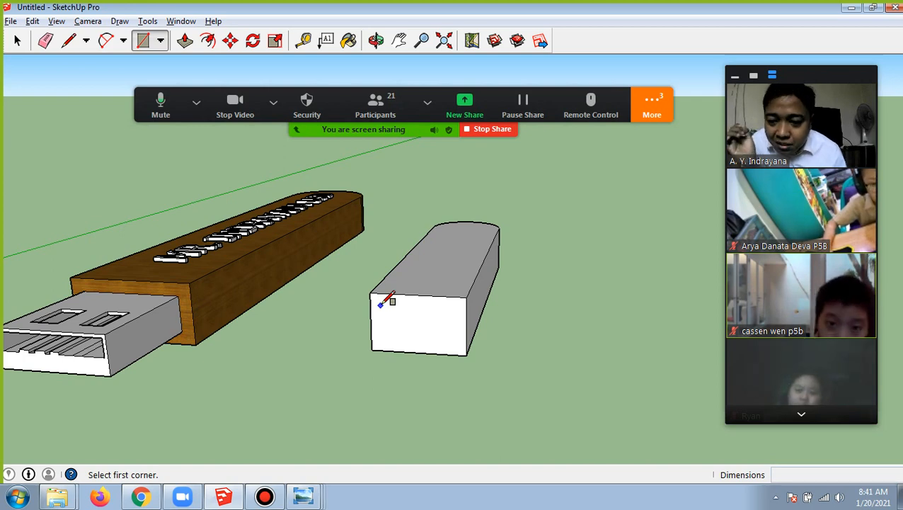
left_click(380, 305)
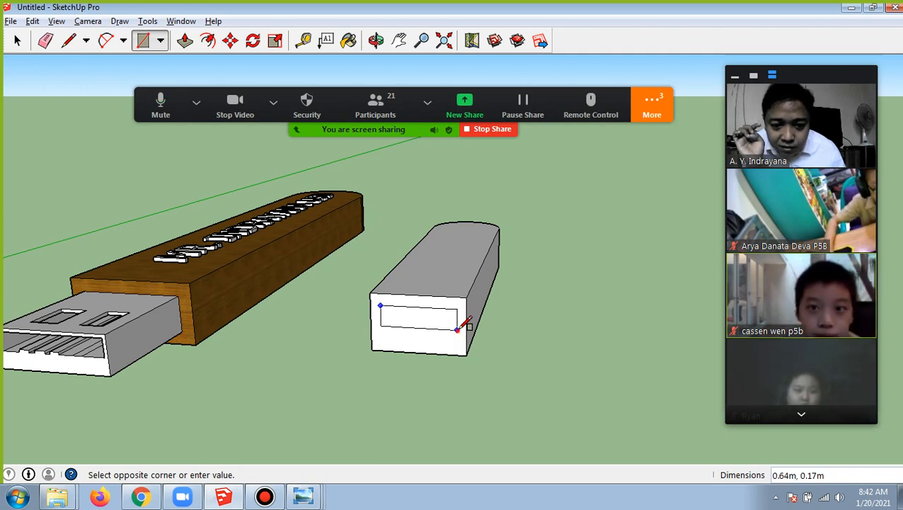
left_click(457, 329)
scroll(426, 346, "up", 3)
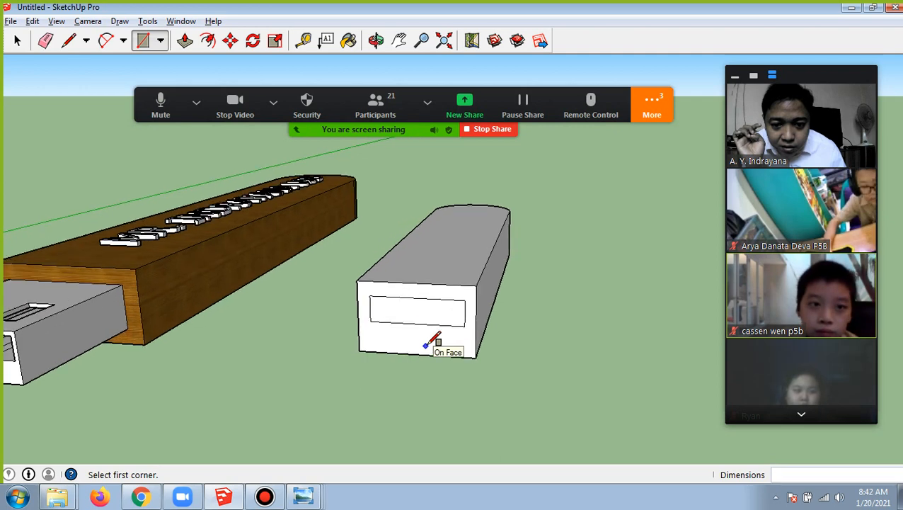
scroll(426, 346, "down", 2)
scroll(426, 346, "up", 1)
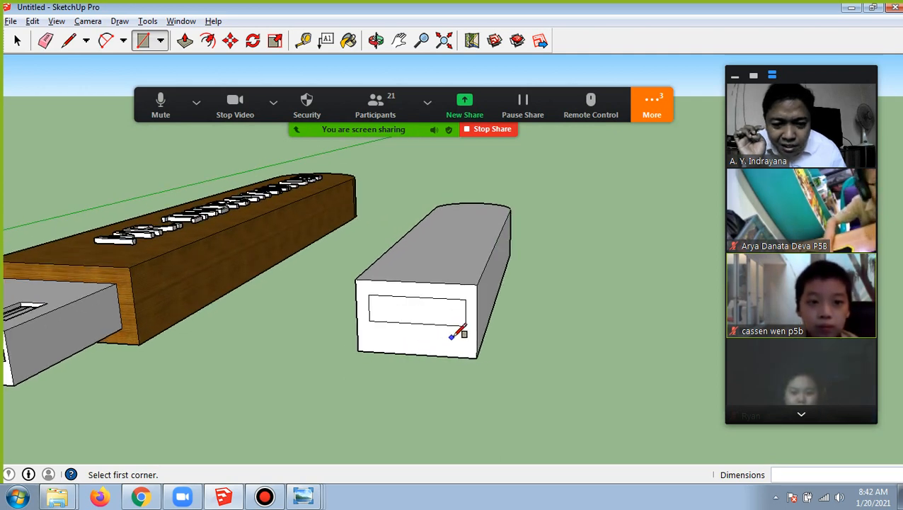
scroll(457, 322, "down", 1)
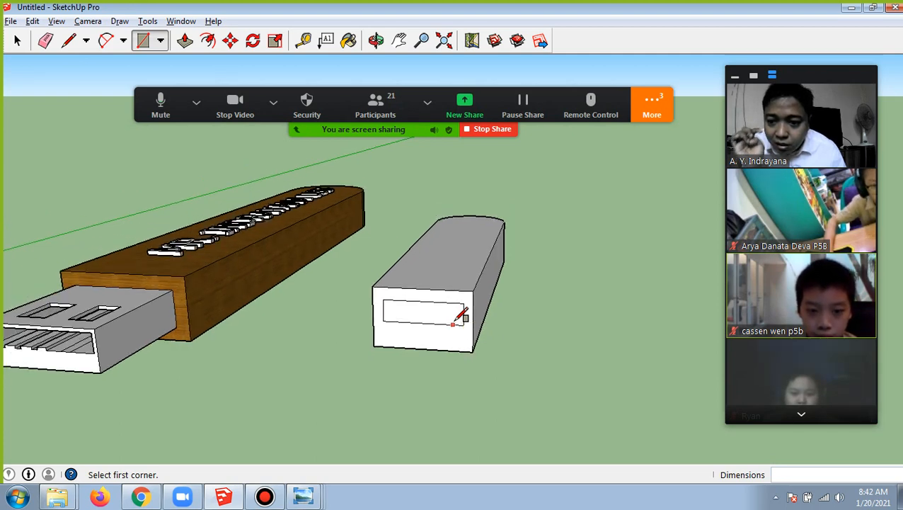
left_click(33, 21)
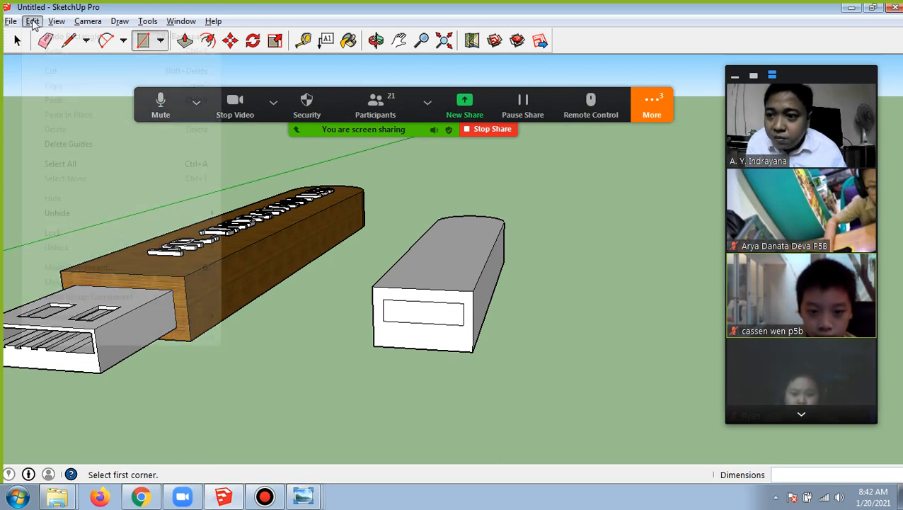
left_click(61, 35)
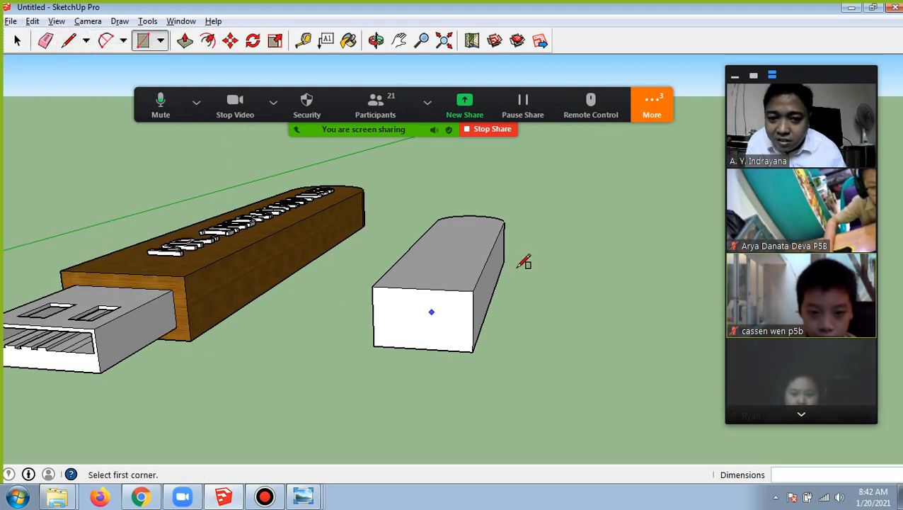
Draw a rectangle about 0.63 by 0.33 m on the new block's flat end face, inset from all four edges
left_click(382, 298)
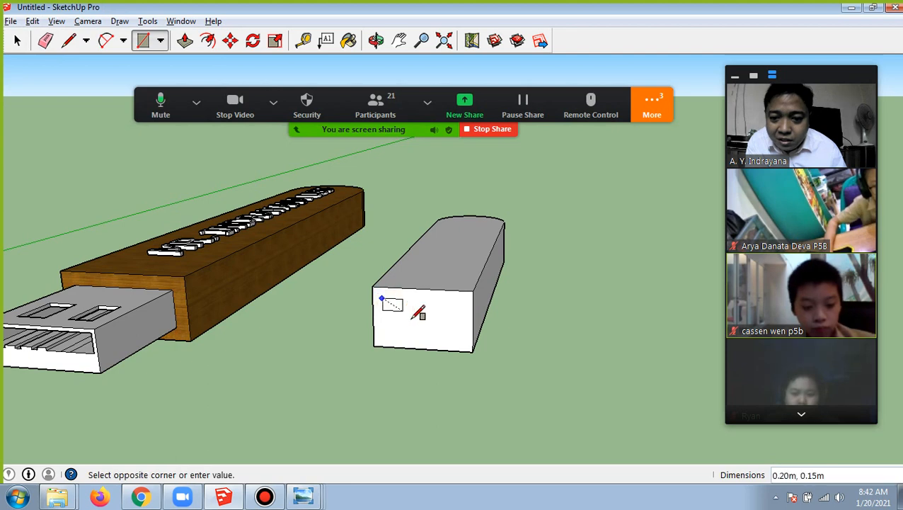
left_click(466, 338)
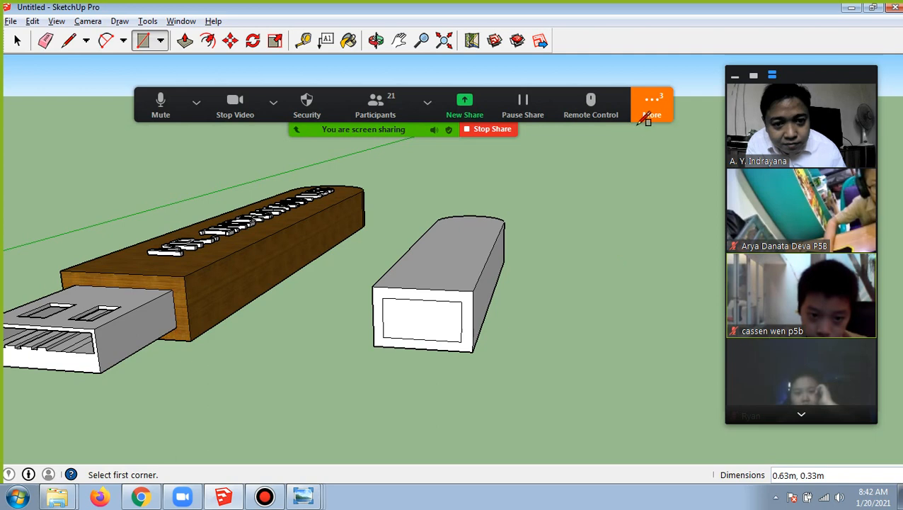
left_click(659, 116)
left_click(697, 354)
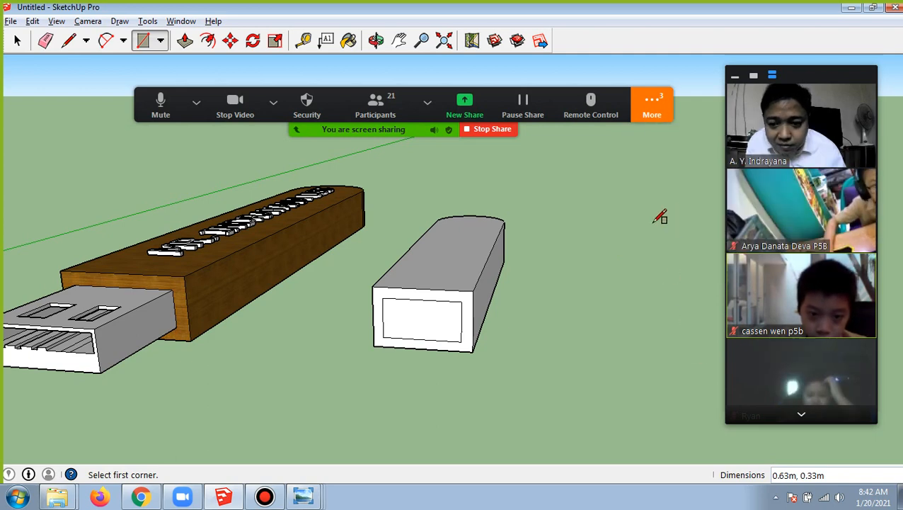
Open the meeting chat to read the students' latest messages, and close it
left_click(653, 108)
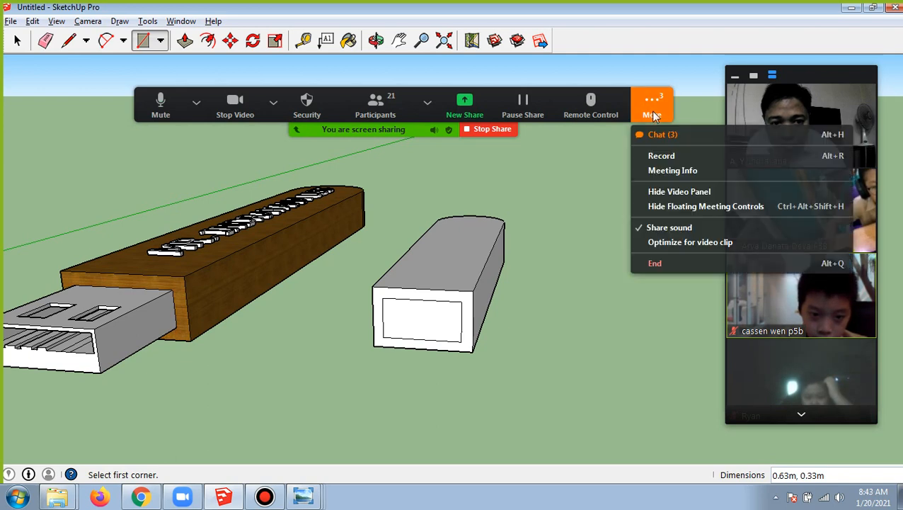
left_click(662, 134)
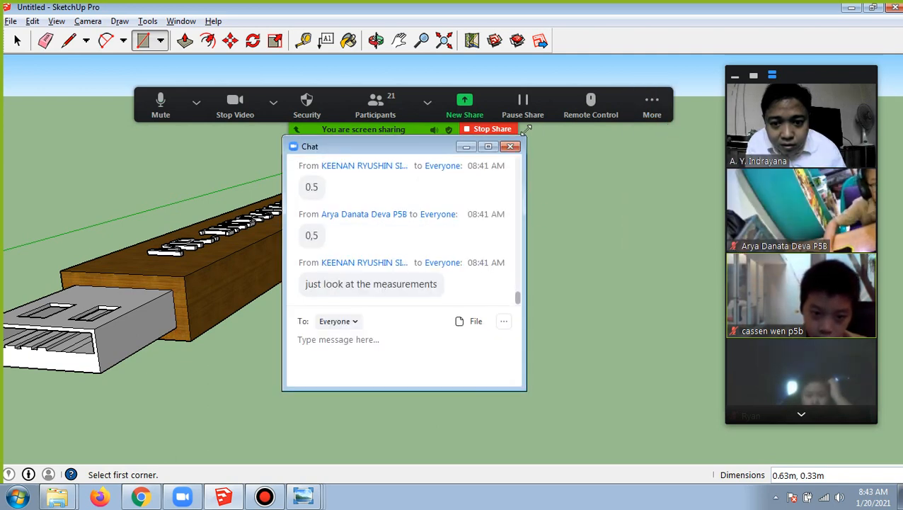
left_click(511, 146)
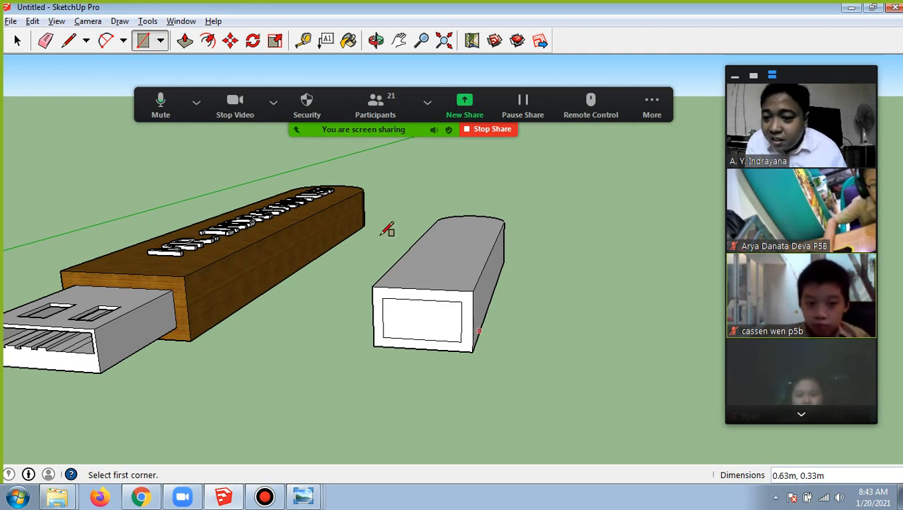
Magnify the new block's end face and outline the border around its inset rectangle in red for the class
left_click(185, 41)
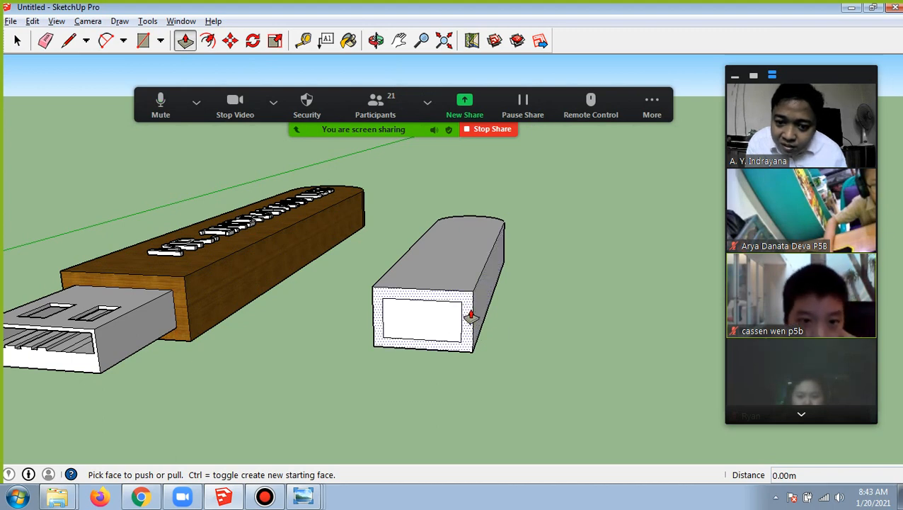
key("ctrl+1")
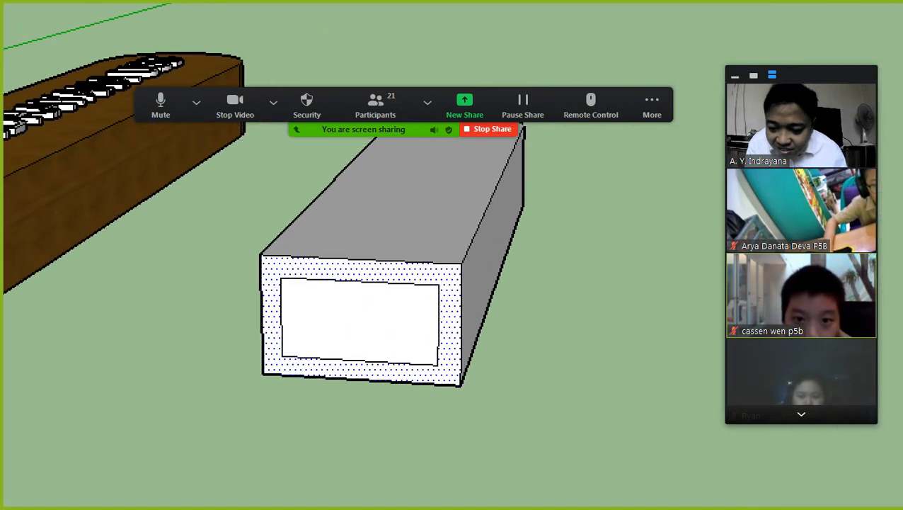
left_click(485, 319)
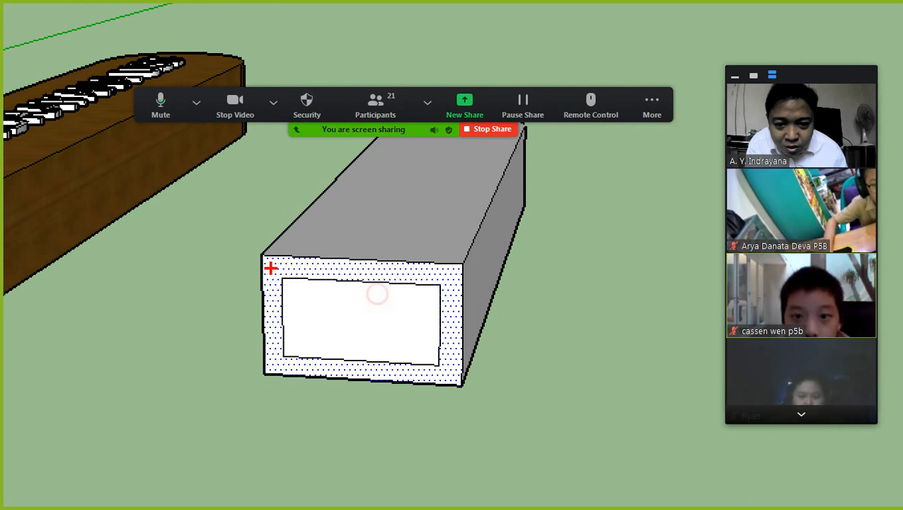
left_click_drag(270, 267, 364, 259)
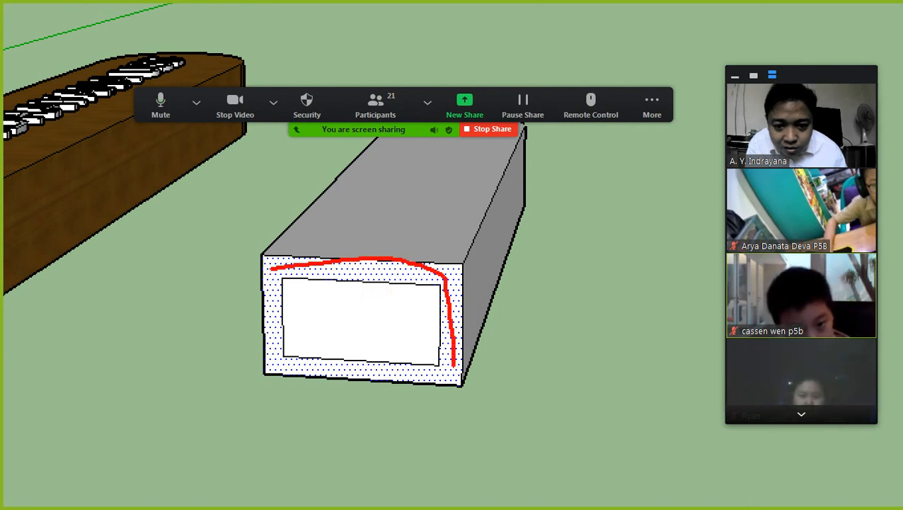
mouse_move(408, 374)
left_mouse_down()
mouse_move(332, 374)
mouse_move(276, 356)
left_mouse_up()
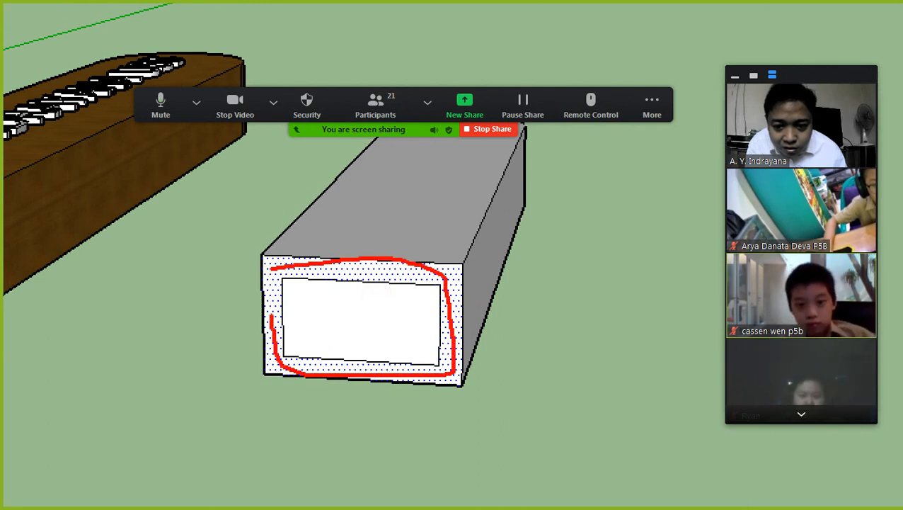
key("Escape")
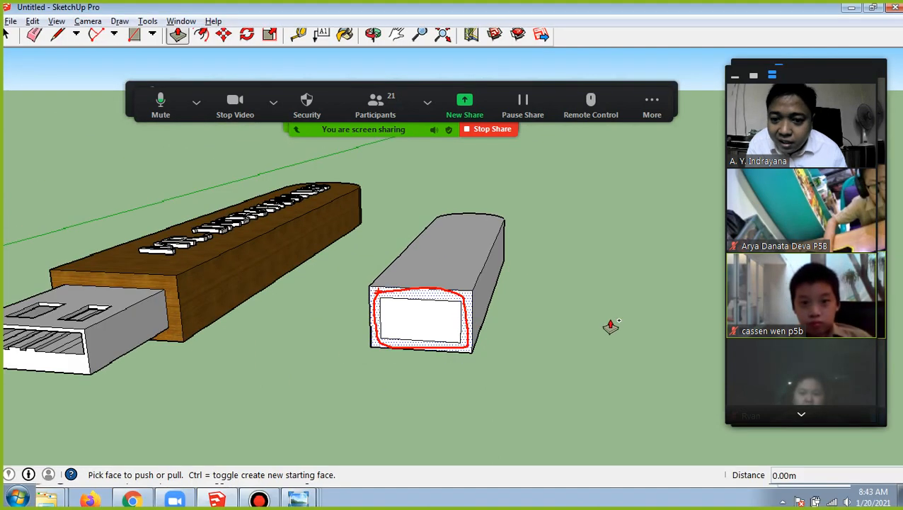
Push the border face around the inset rectangle back about 0.68 m with Push/Pull to form the protruding connector block
left_click(468, 300)
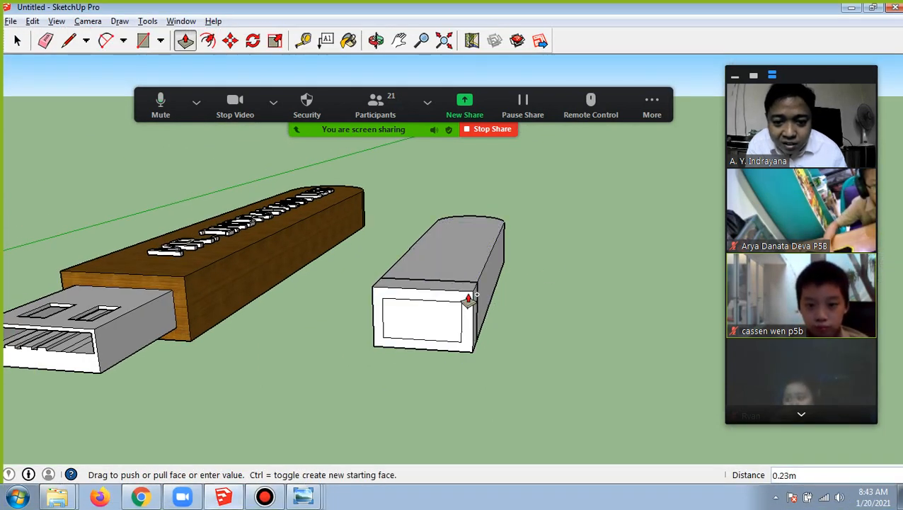
left_click(475, 289)
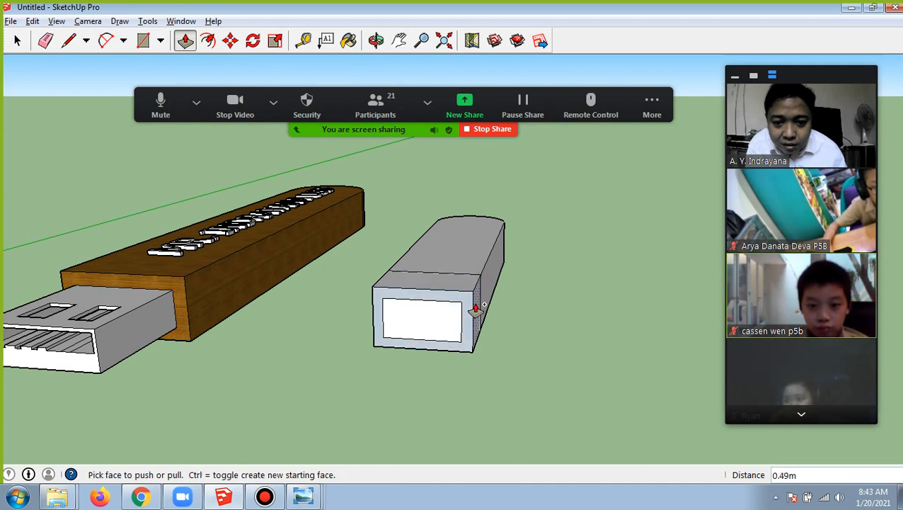
left_click(468, 314)
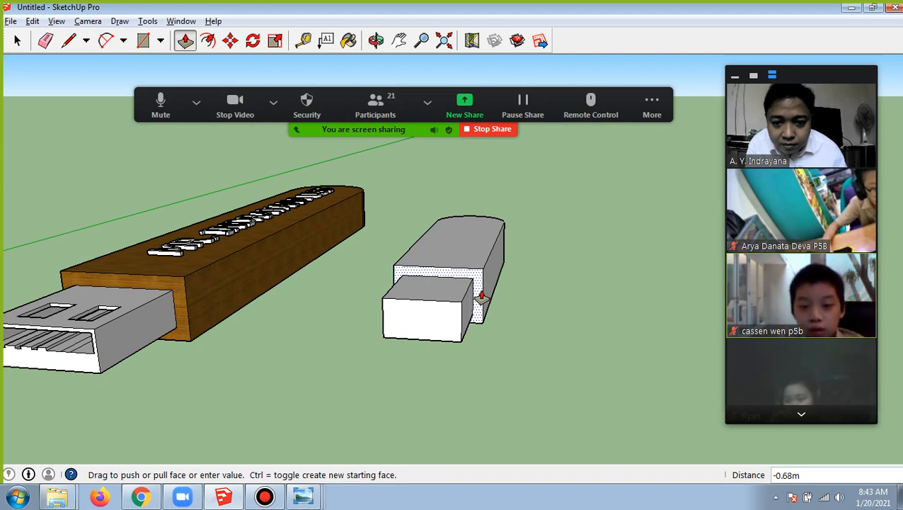
left_click(481, 296)
Examine the new connector block from above and up close, beside the finished wooden example drive
left_click(376, 40)
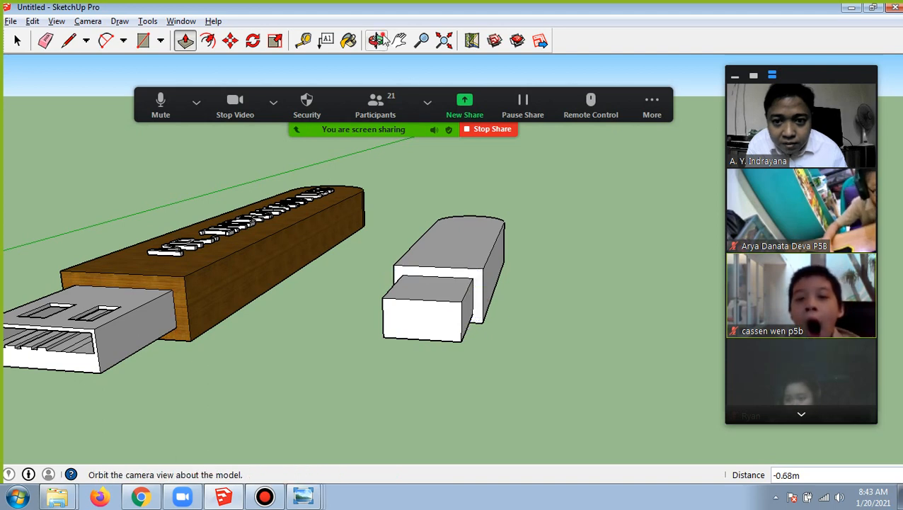
left_click_drag(542, 193, 435, 302)
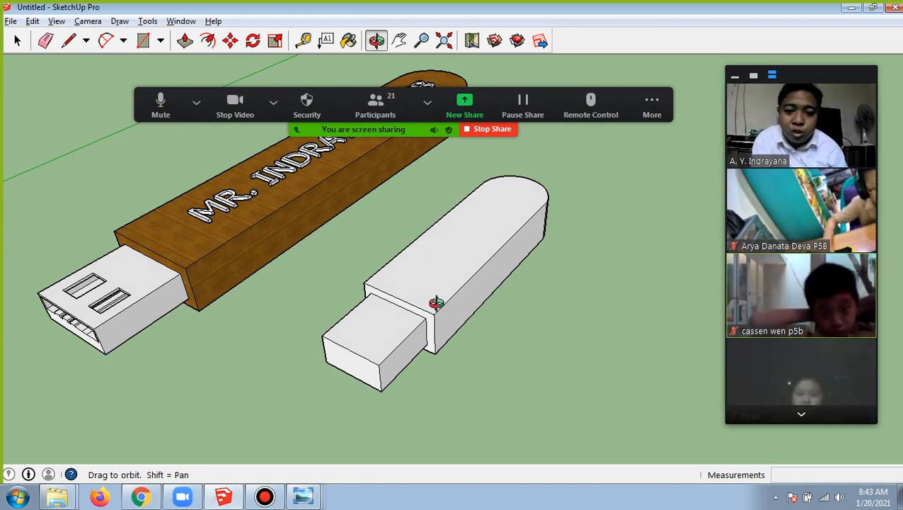
left_click_drag(436, 303, 463, 310)
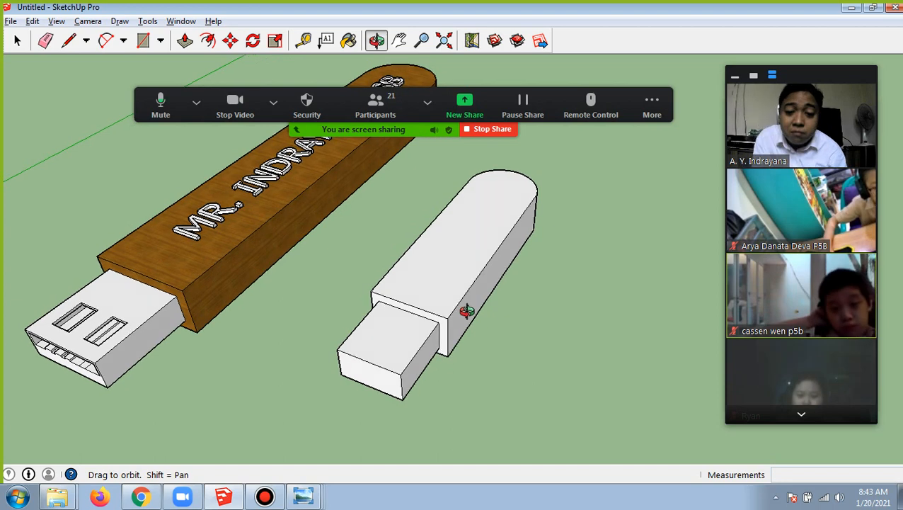
scroll(462, 315, "up", 3)
mouse_move(433, 296)
left_mouse_down()
mouse_move(451, 281)
mouse_move(440, 285)
left_mouse_up()
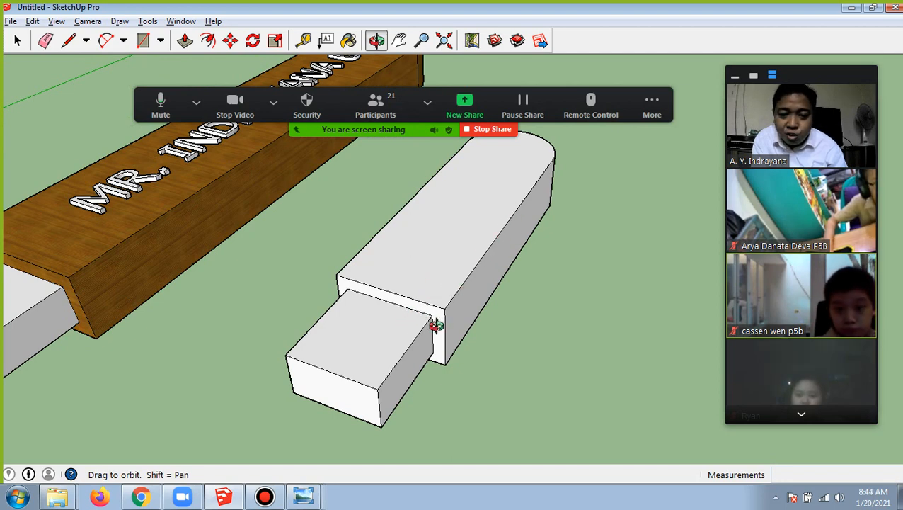
left_click_drag(368, 316, 388, 298)
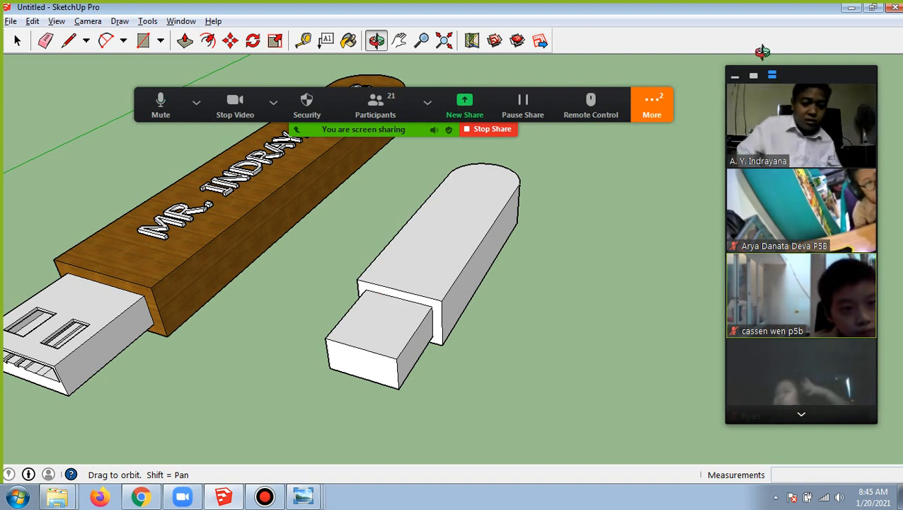
Check the meeting chat for the students' replies about the connector measurement, and close the chat
left_click(659, 105)
left_click(658, 128)
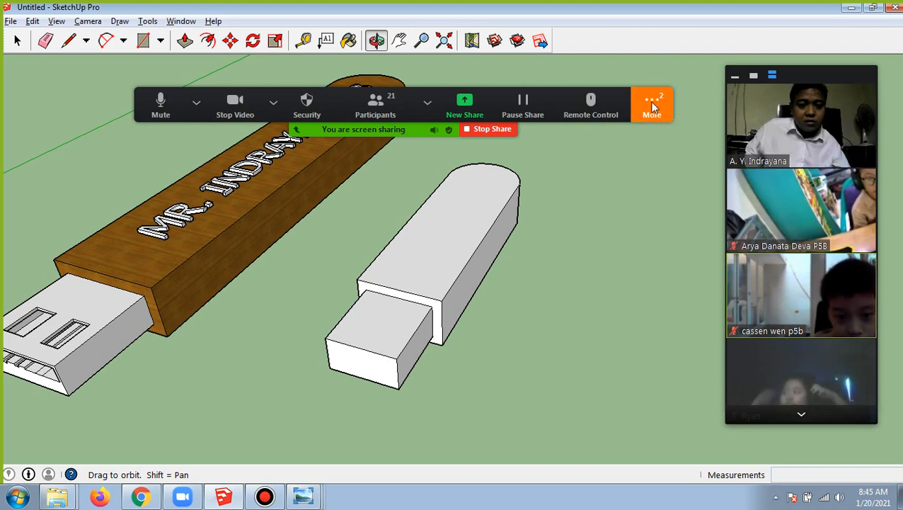
left_click(653, 107)
left_click(653, 135)
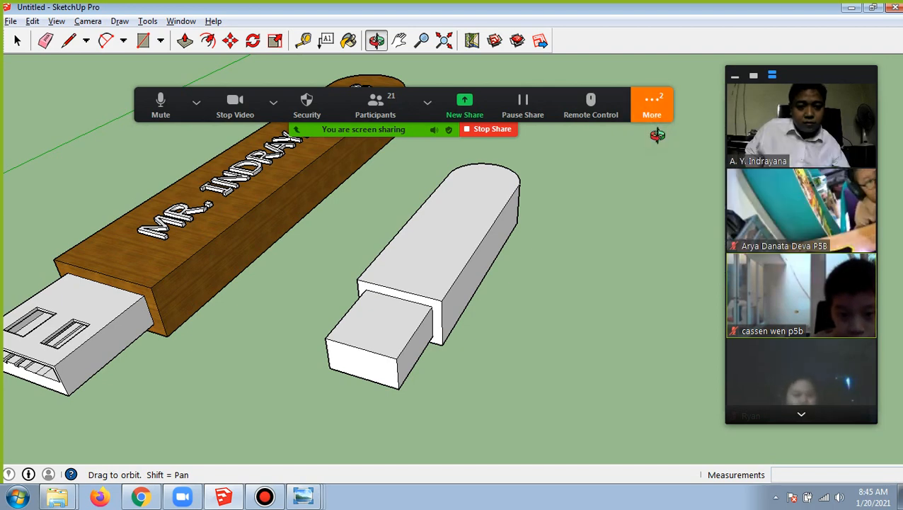
scroll(465, 255, "down", 2)
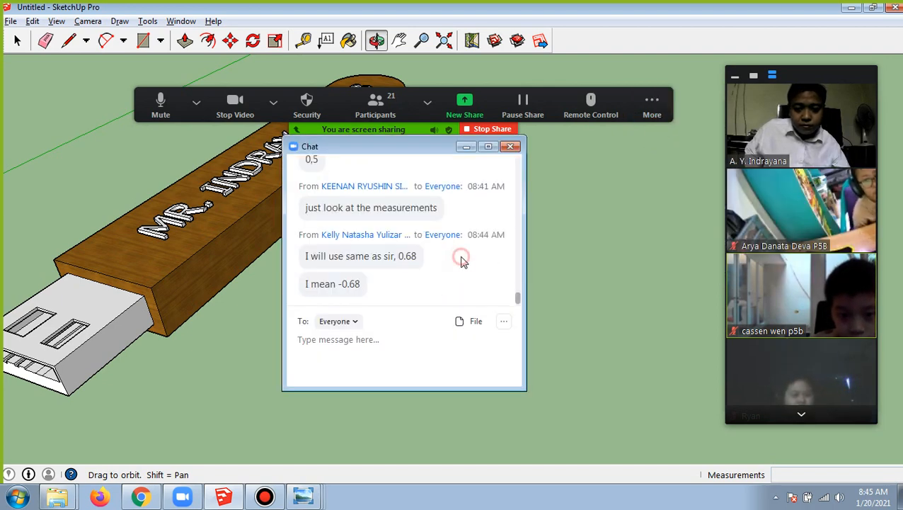
left_click(511, 147)
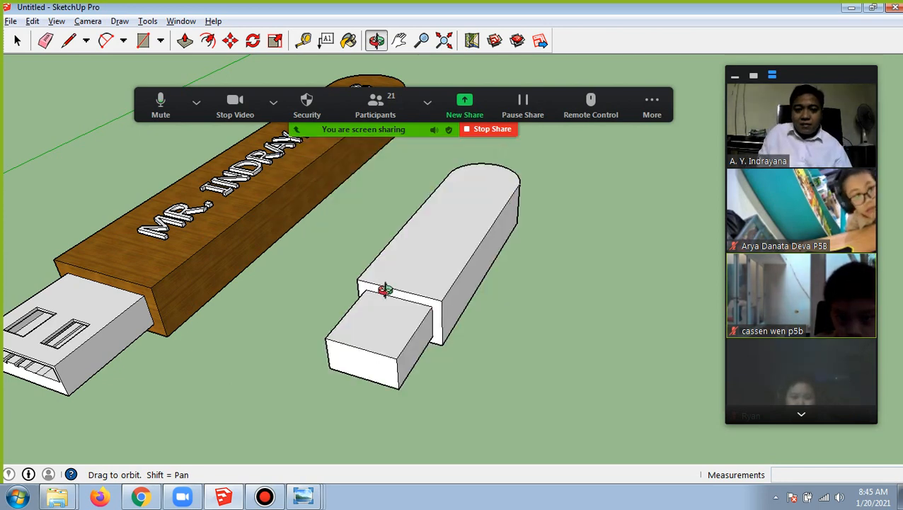
Draw a rectangle about 0.56 by 0.12 m on the upper part of the connector block's front face
left_click_drag(440, 248, 407, 308)
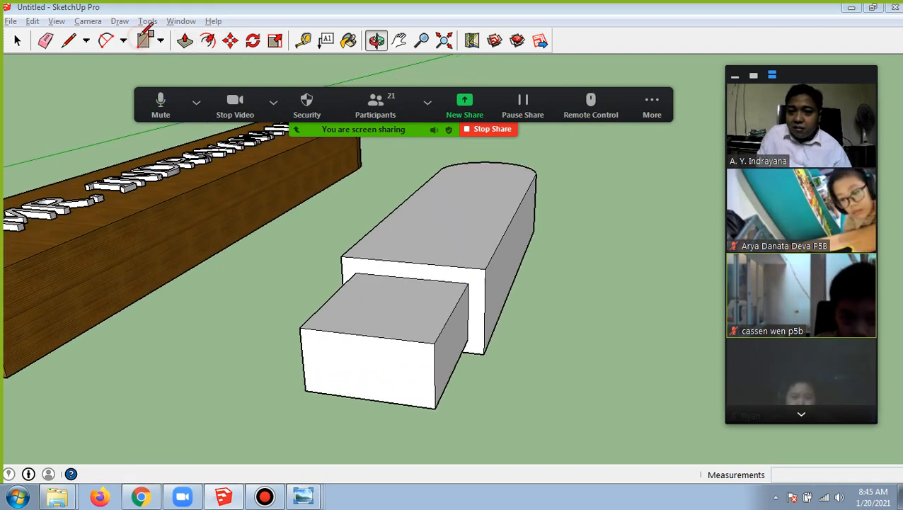
left_click(144, 40)
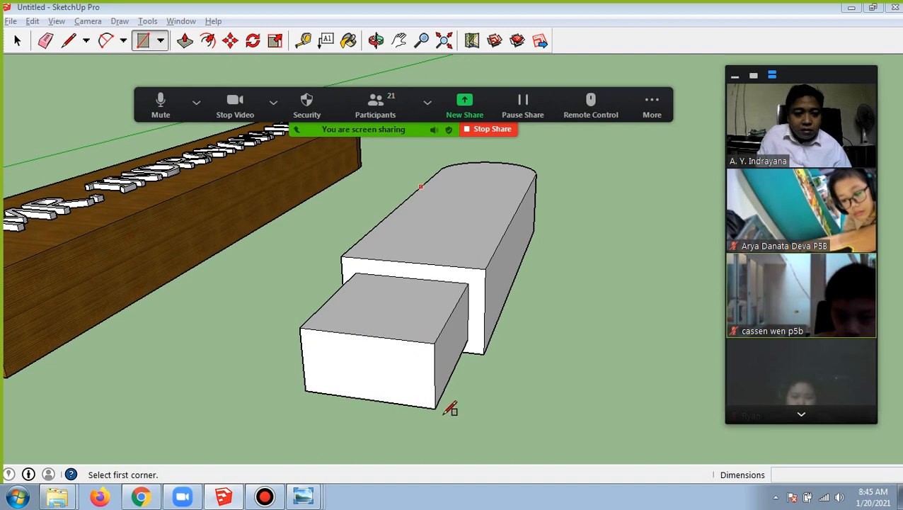
left_click(309, 341)
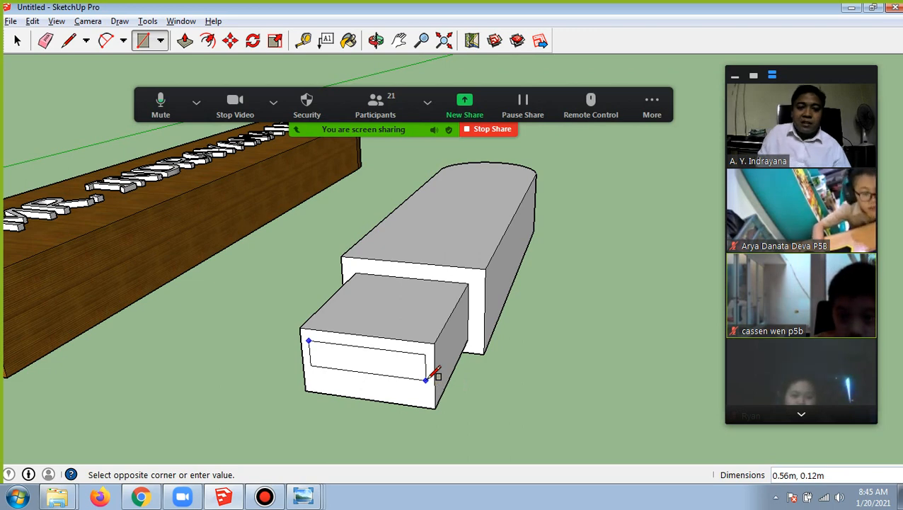
left_click(426, 380)
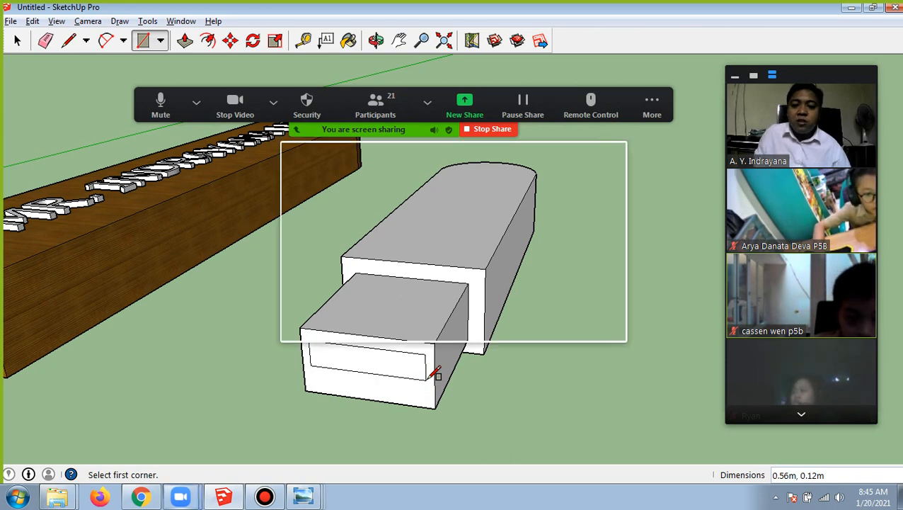
left_click(615, 153)
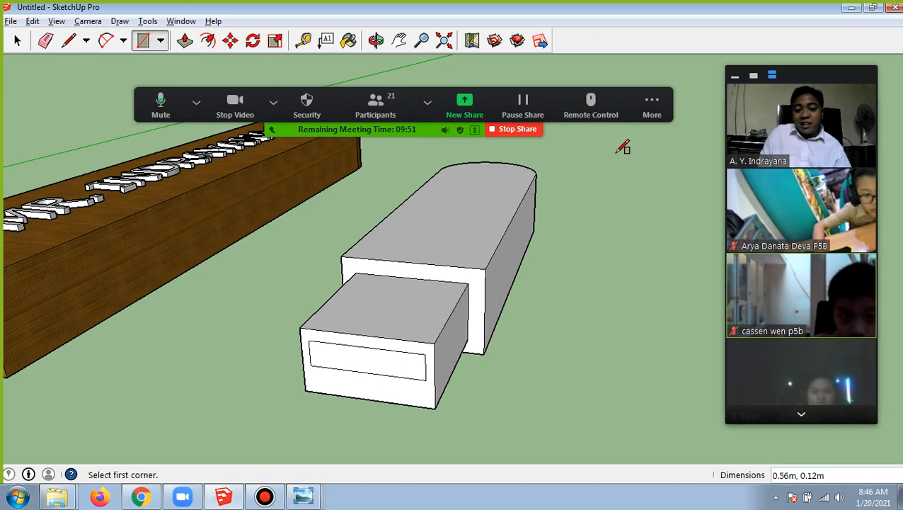
Push the slot rectangle on the connector's front face about 0.68 m inward with Push/Pull
left_click(185, 43)
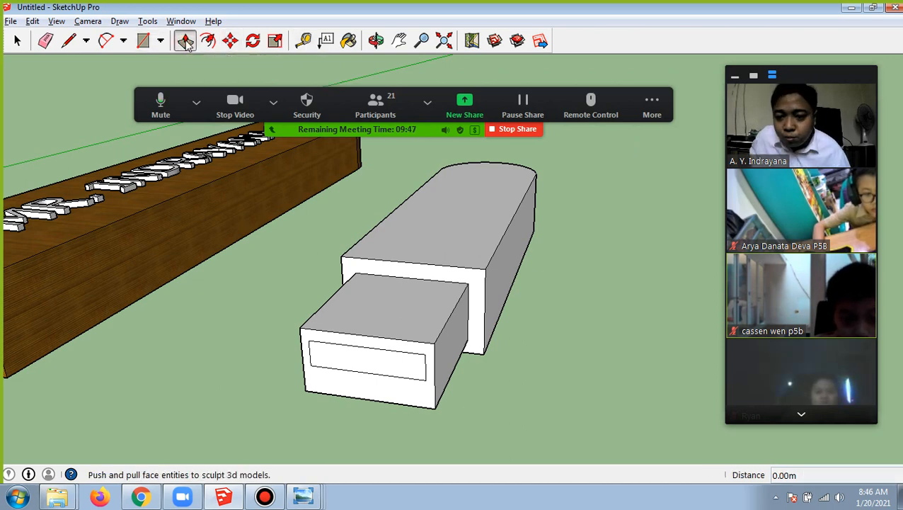
left_click(398, 373)
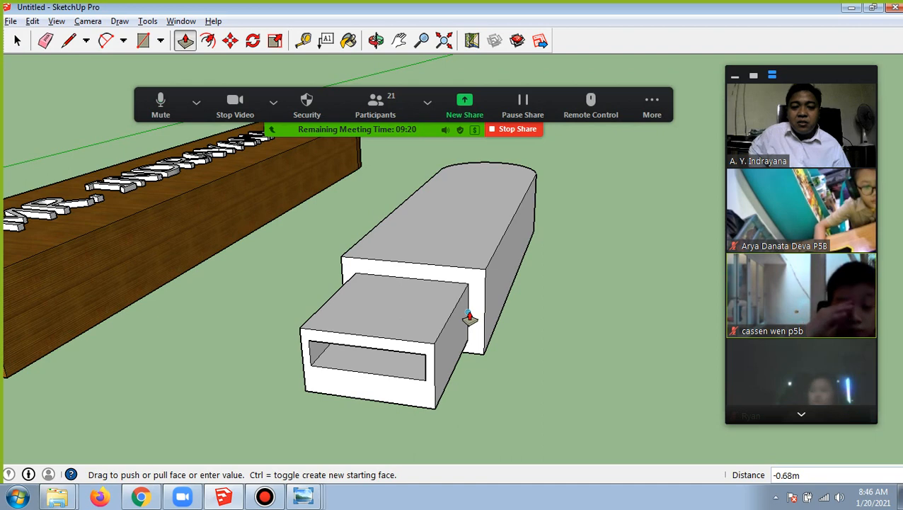
left_click(469, 318)
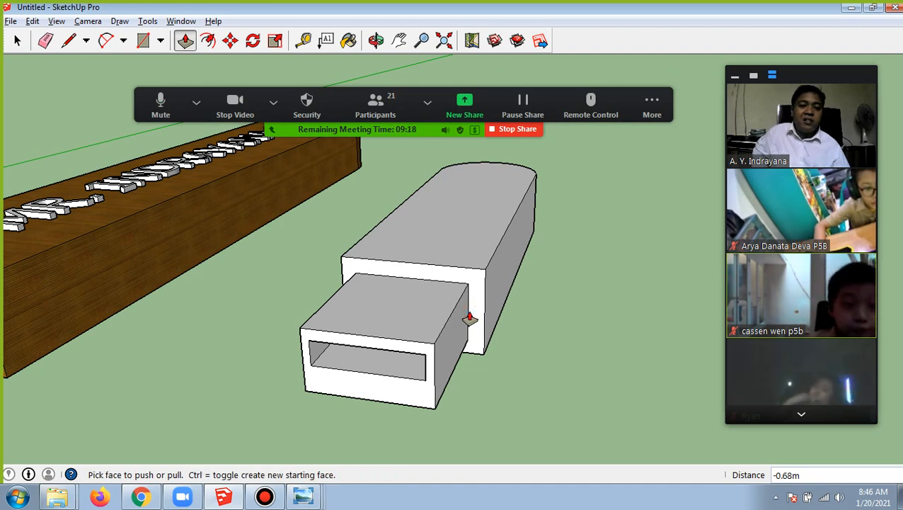
Inspect the slot cut into the connector's front face from low and high angles, beside the wooden example
left_click(376, 40)
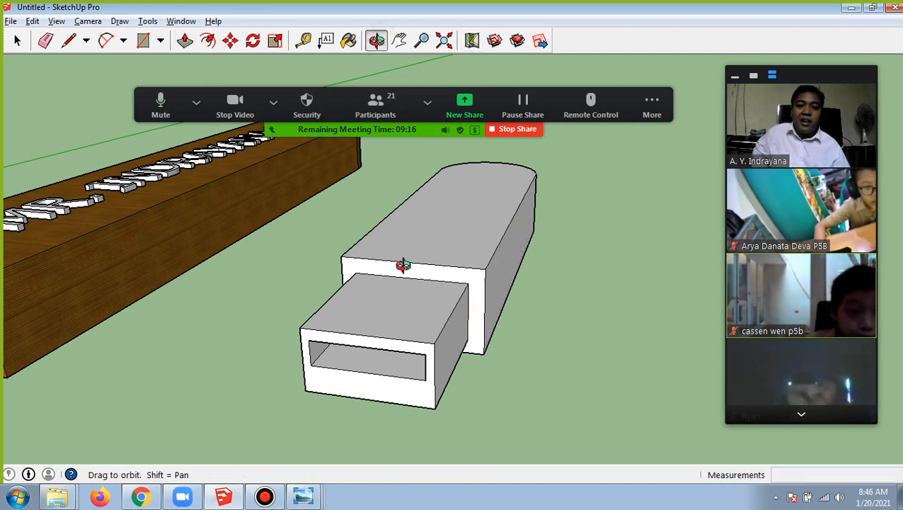
mouse_move(397, 247)
left_mouse_down()
mouse_move(444, 201)
mouse_move(383, 210)
mouse_move(373, 223)
left_mouse_up()
scroll(373, 223, "down", 5)
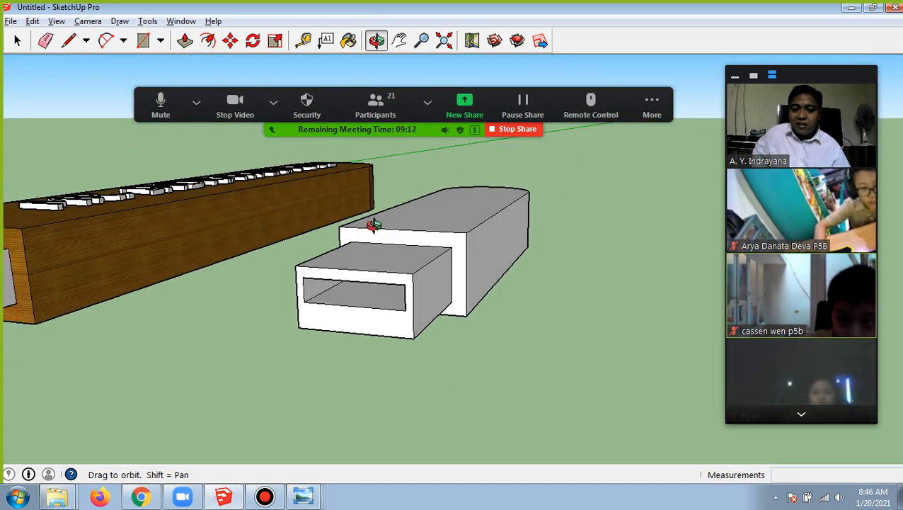
scroll(374, 232, "up", 6)
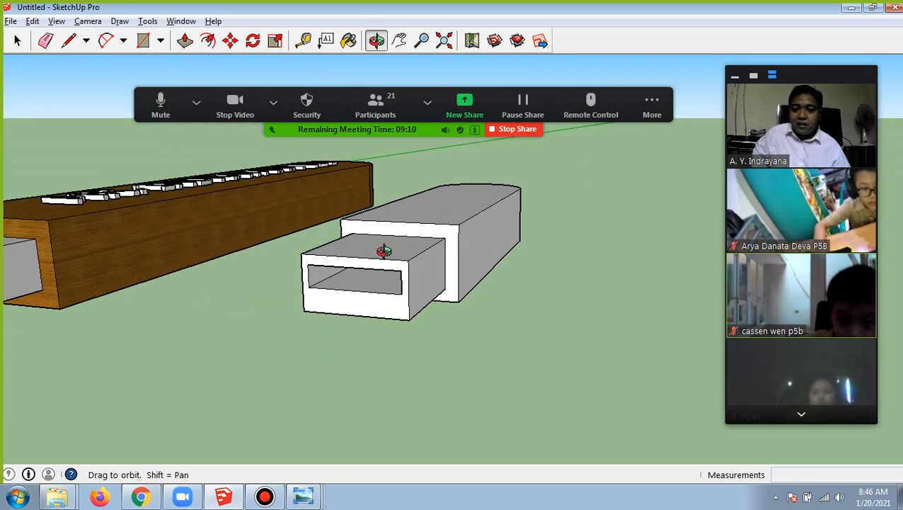
mouse_move(441, 257)
left_mouse_down()
mouse_move(435, 272)
mouse_move(416, 269)
mouse_move(416, 249)
mouse_move(423, 271)
mouse_move(442, 272)
mouse_move(431, 298)
mouse_move(415, 281)
left_mouse_up()
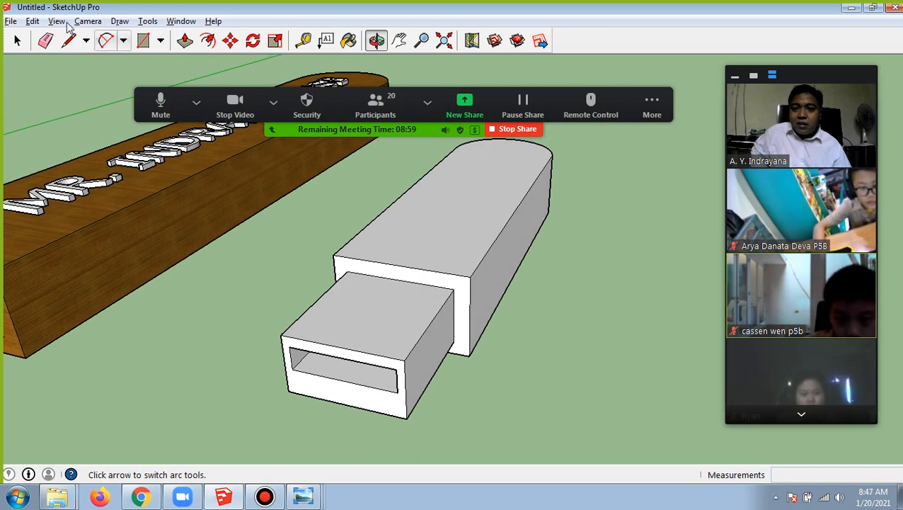
left_click(149, 47)
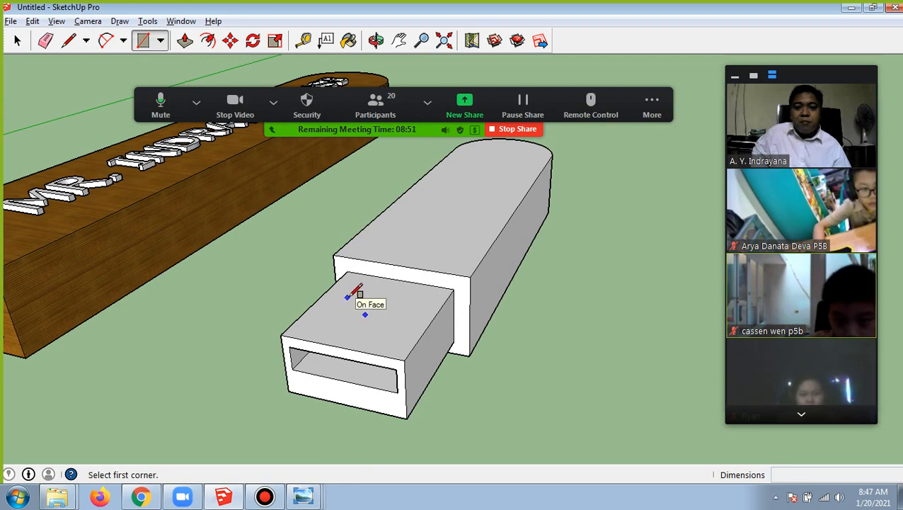
left_click(376, 41)
left_click_drag(387, 178, 349, 222)
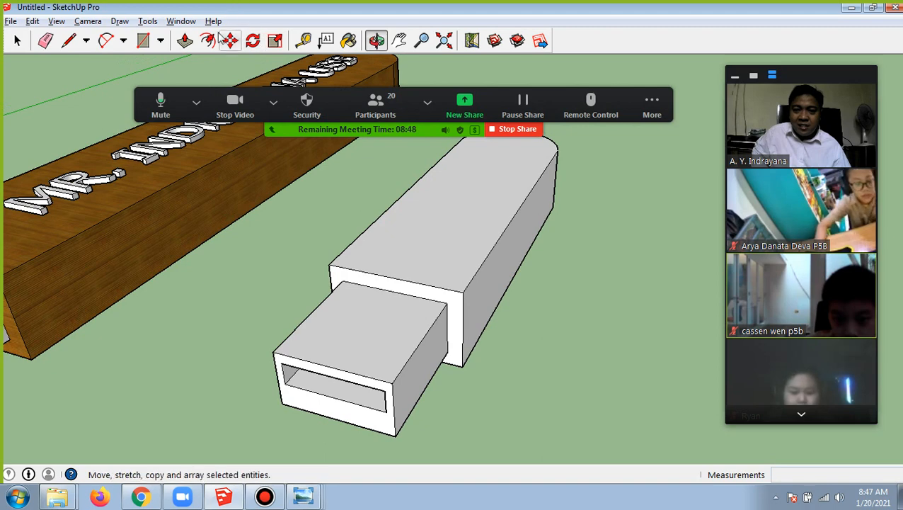
Try drawing two separate rectangles side by side on the connector's upper face, about 0.22 by 0.18 m and 0.21 by 0.17 m
left_click(143, 41)
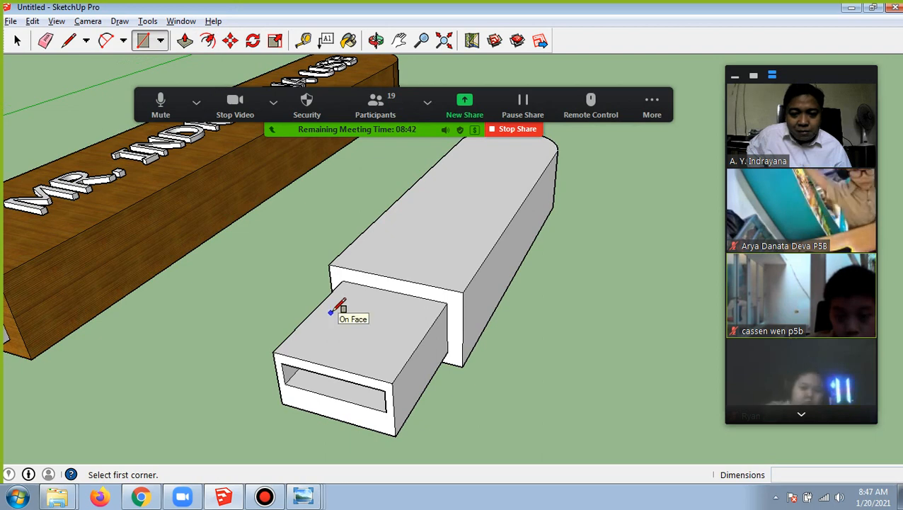
left_click(327, 316)
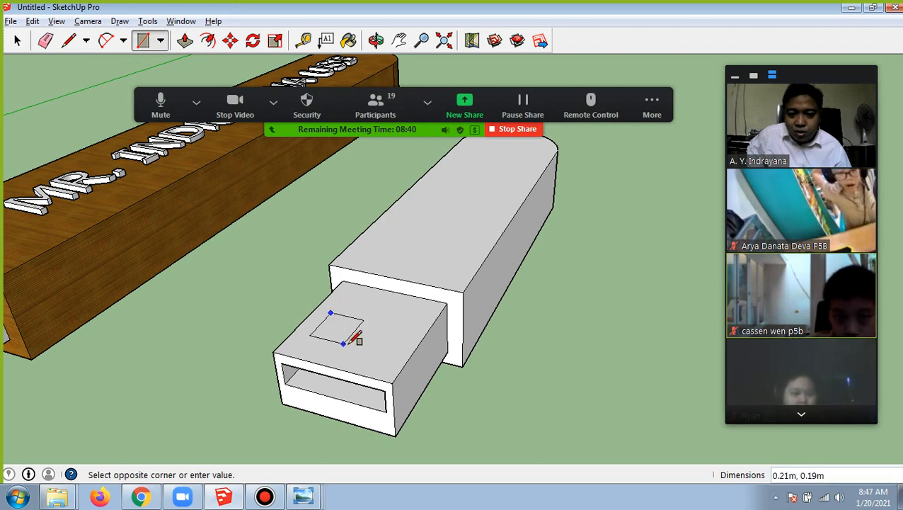
left_click(342, 345)
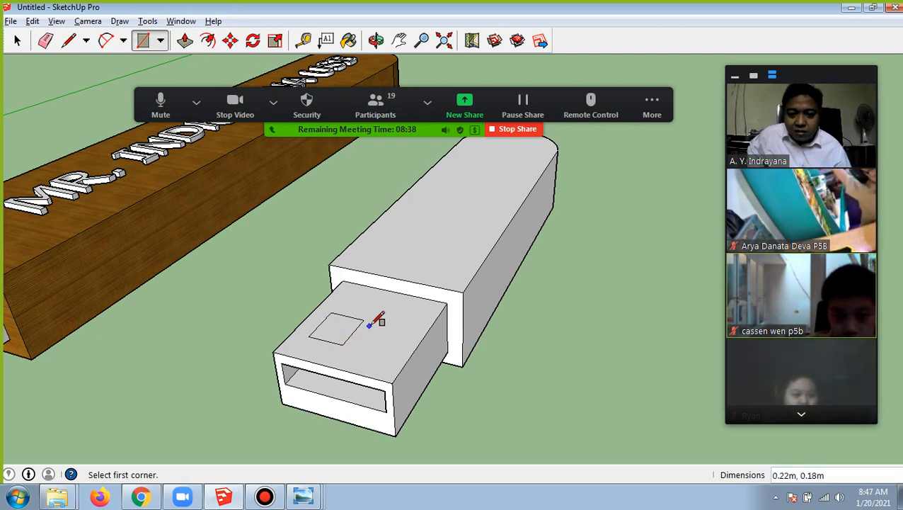
left_click(373, 325)
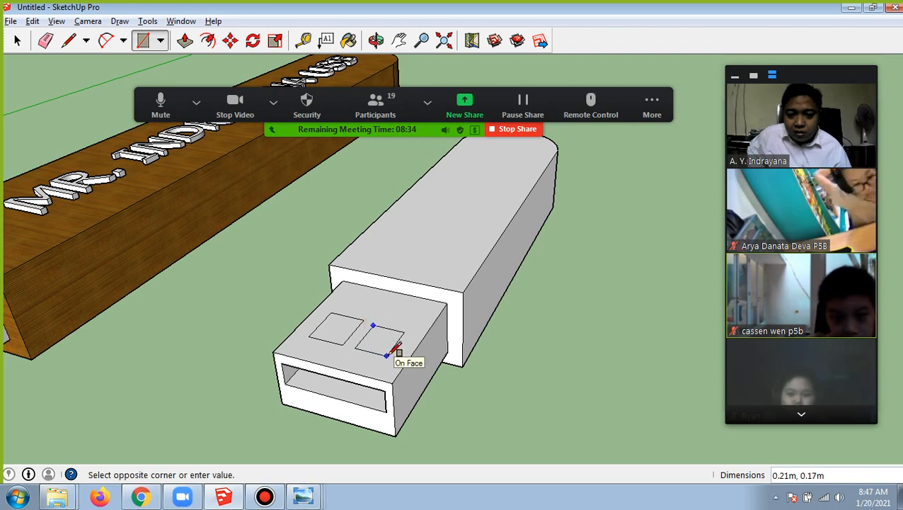
left_click(387, 354)
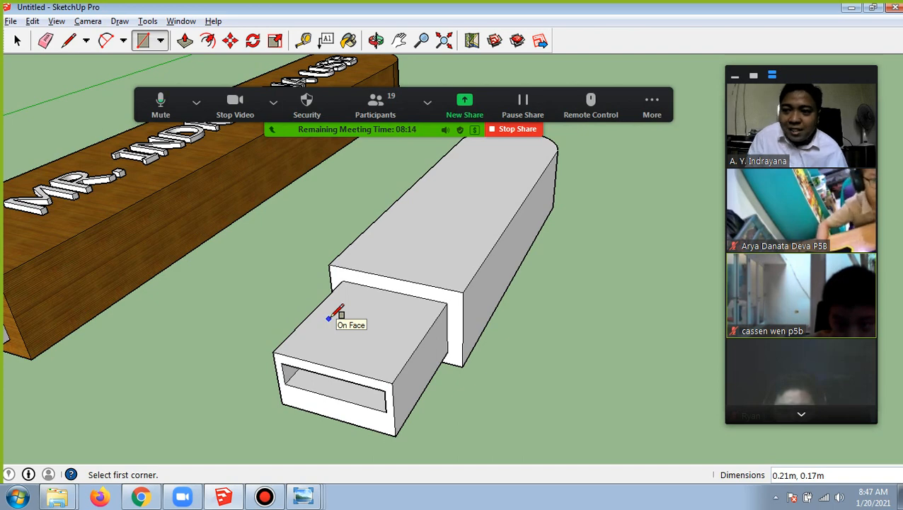
Draw one rectangle about 0.40 by 0.20 m across the middle of the connector's upper face
left_click(329, 318)
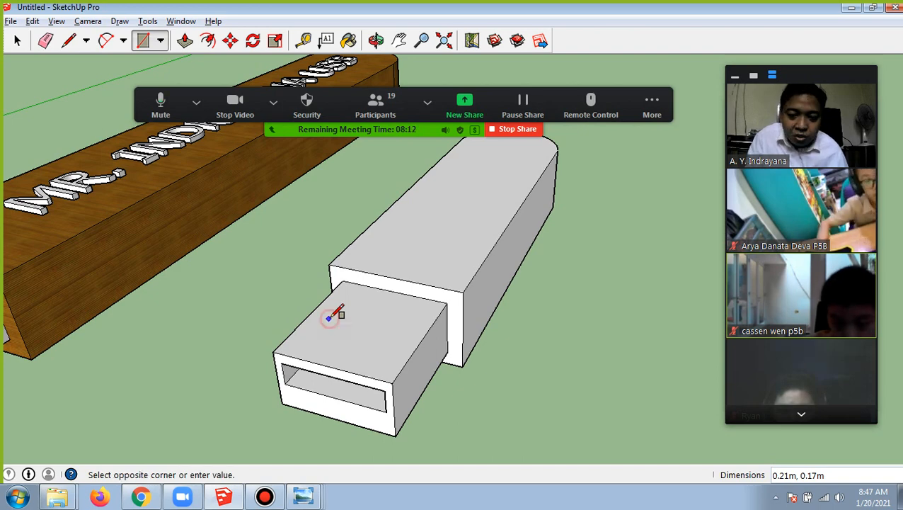
left_click(386, 357)
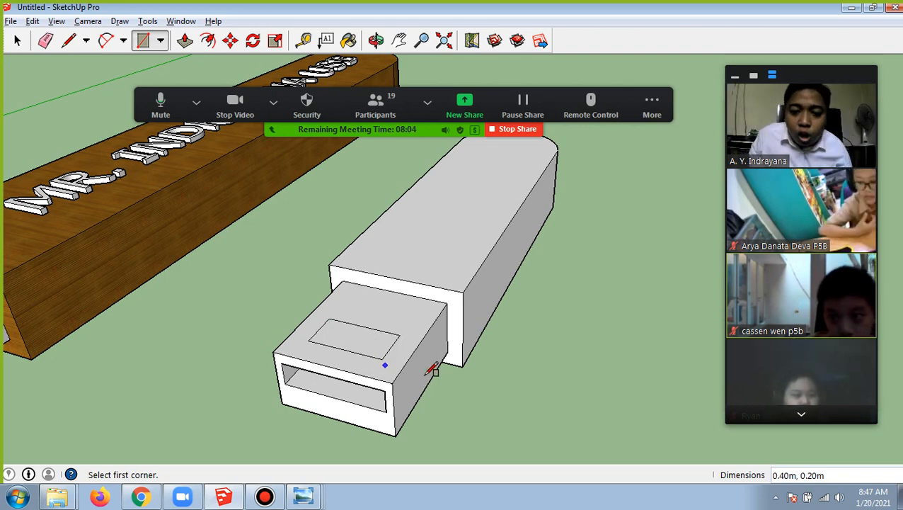
Divide the rectangle with two parallel lines about 0.20 m long, and erase the short edges between them to leave two separate rectangles
left_click(71, 41)
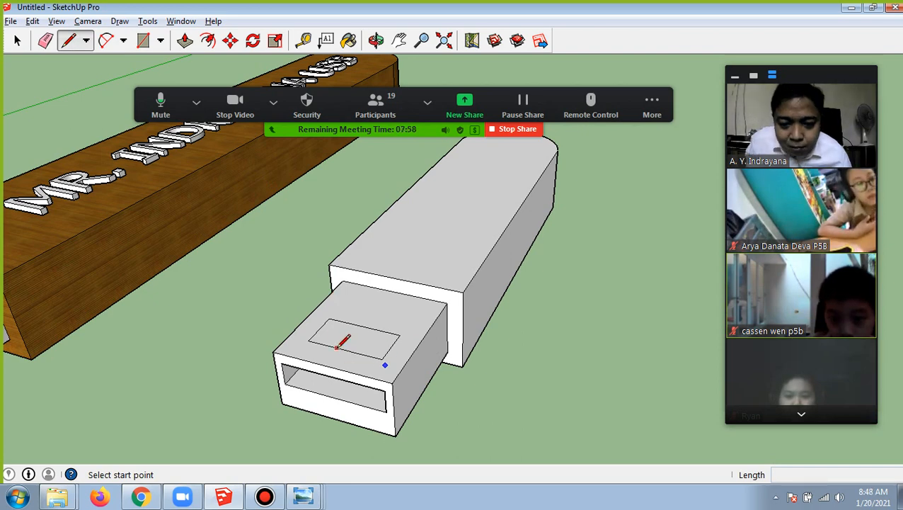
left_click(336, 348)
left_click(358, 323)
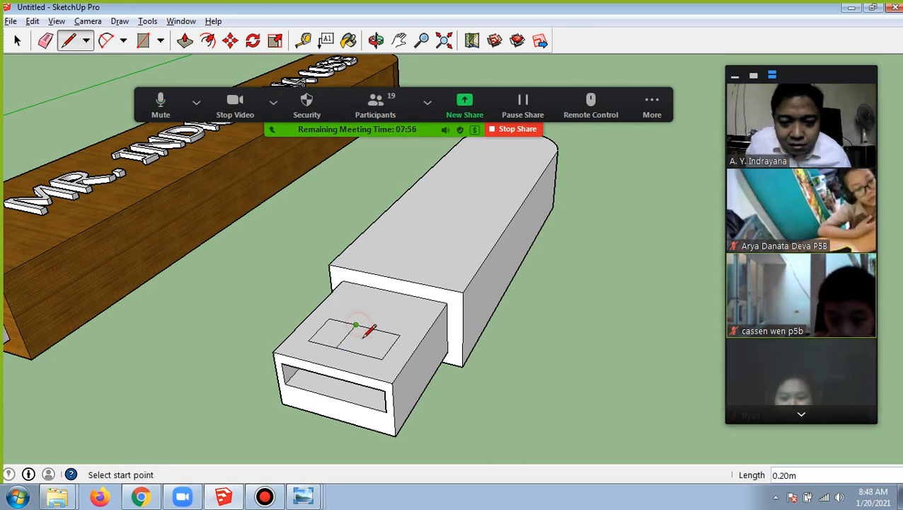
left_click(357, 325)
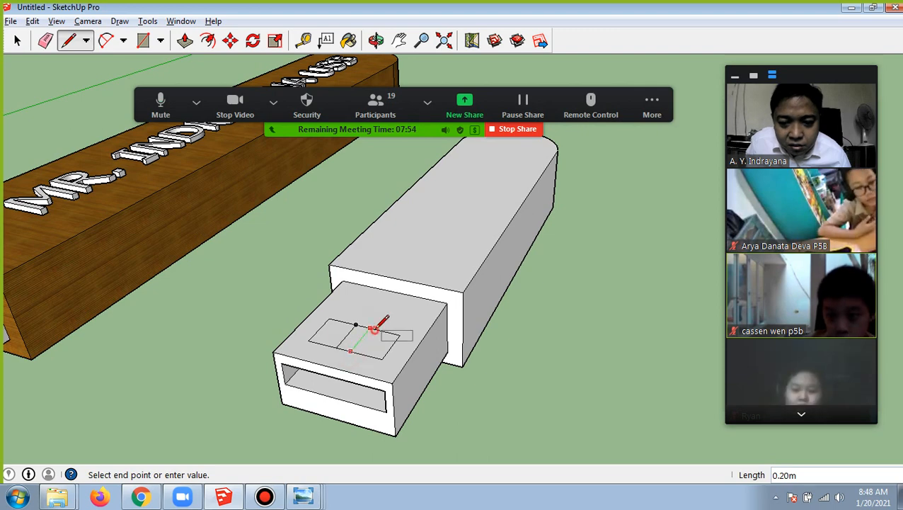
left_click(373, 328)
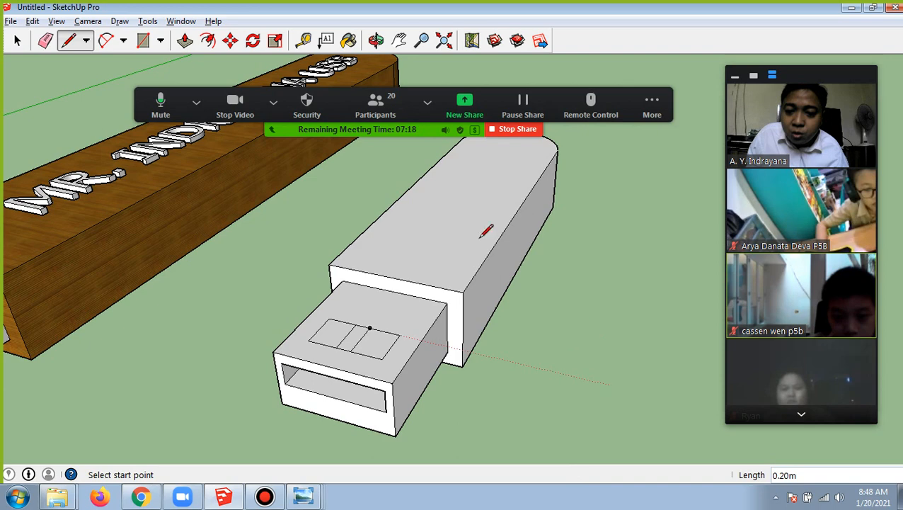
left_click(46, 40)
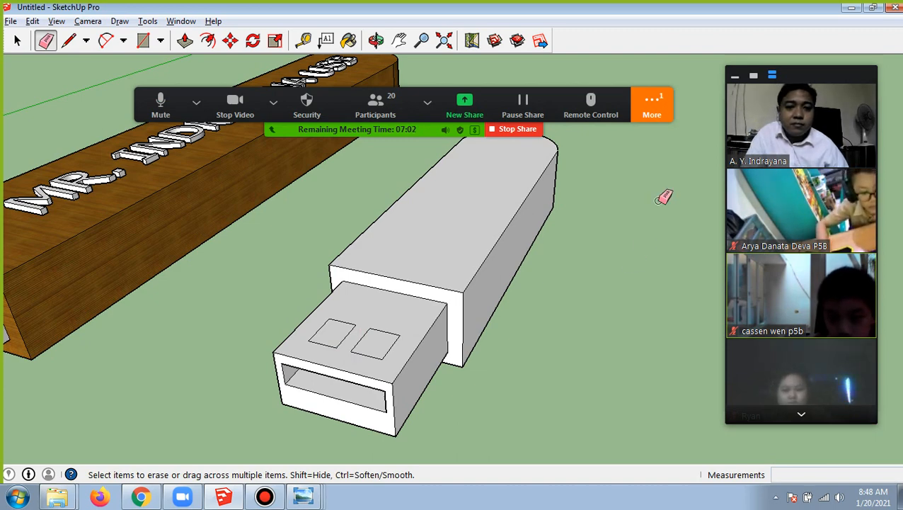
Check the meeting chat for the new student message and close the chat
left_click(652, 107)
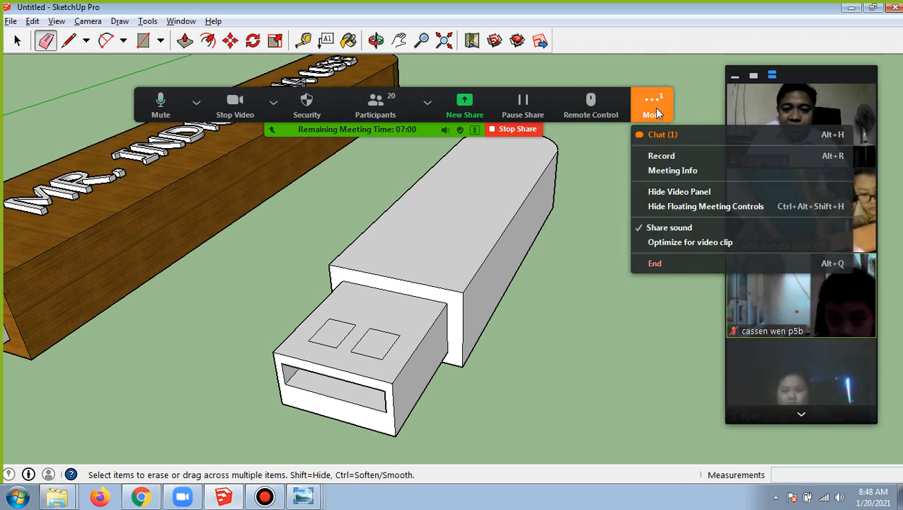
left_click(658, 135)
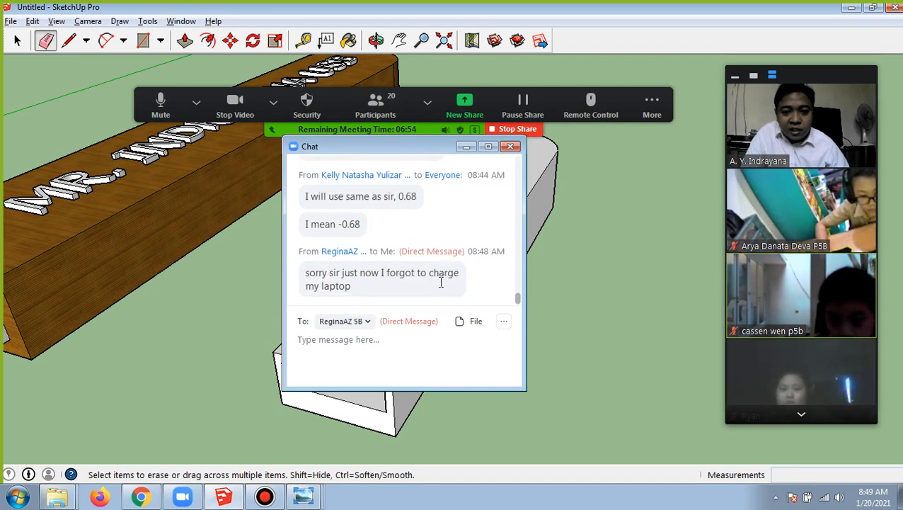
left_click(510, 146)
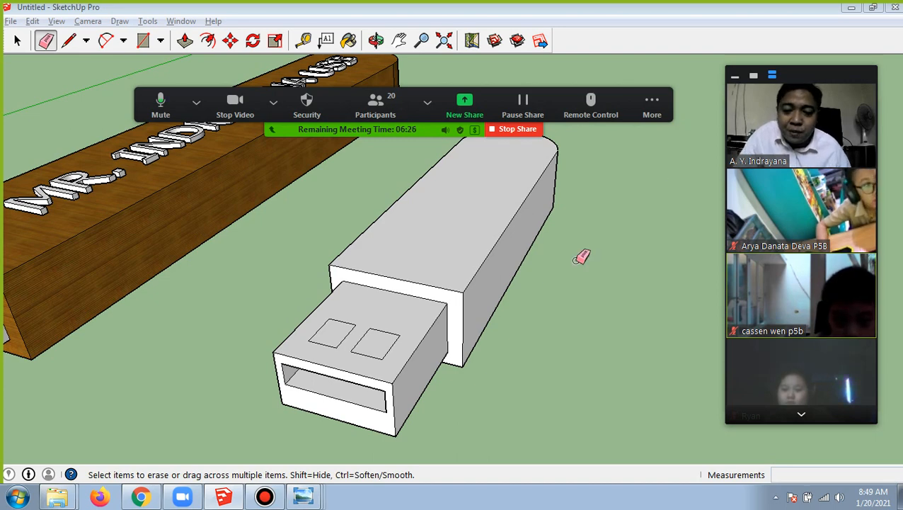
Try pushing the left small rectangle on the connector's upper face about 0.06 m down with Push/Pull, and undo it
left_click(186, 42)
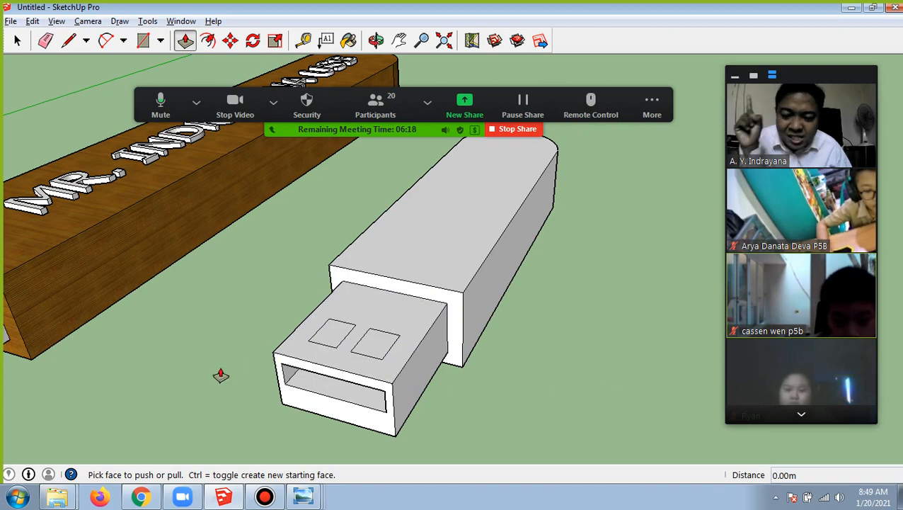
scroll(220, 373, "up", 4)
scroll(563, 384, "up", 2)
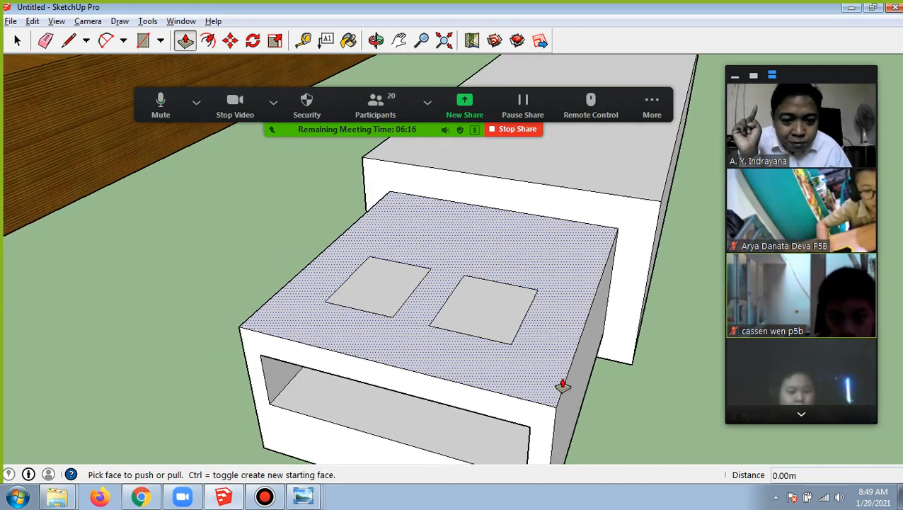
scroll(462, 359, "up", 1)
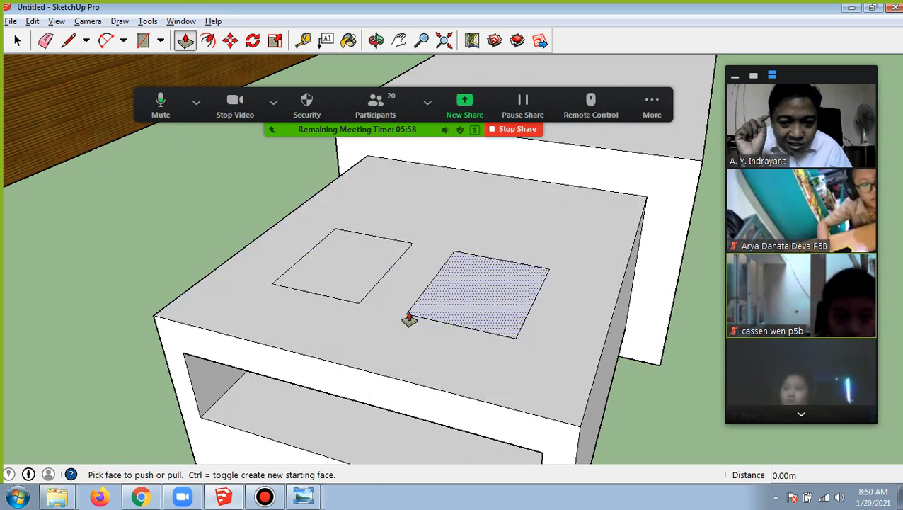
left_click(349, 273)
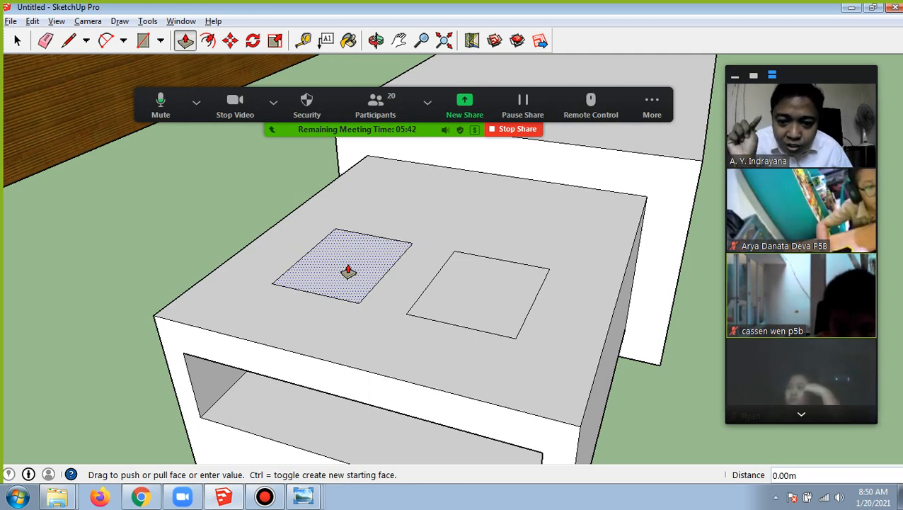
left_click_drag(348, 271, 342, 298)
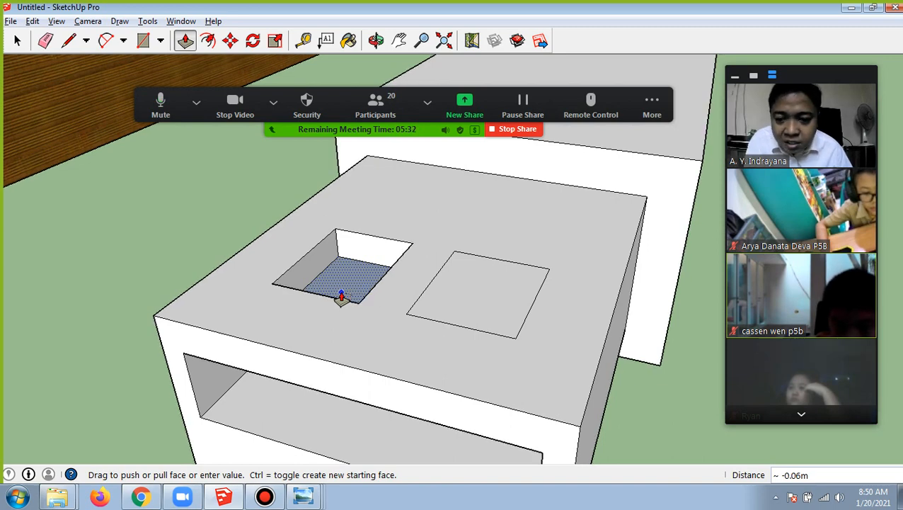
mouse_move(341, 294)
left_mouse_down()
mouse_move(345, 251)
mouse_move(352, 302)
mouse_move(333, 295)
mouse_move(349, 298)
mouse_move(355, 313)
mouse_move(351, 288)
mouse_move(357, 304)
mouse_move(368, 284)
mouse_move(352, 302)
left_mouse_up()
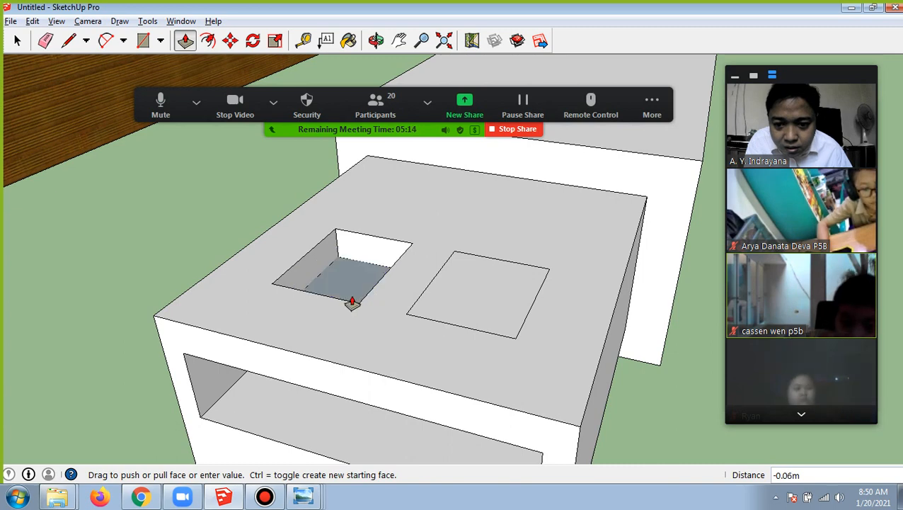
left_click(352, 302)
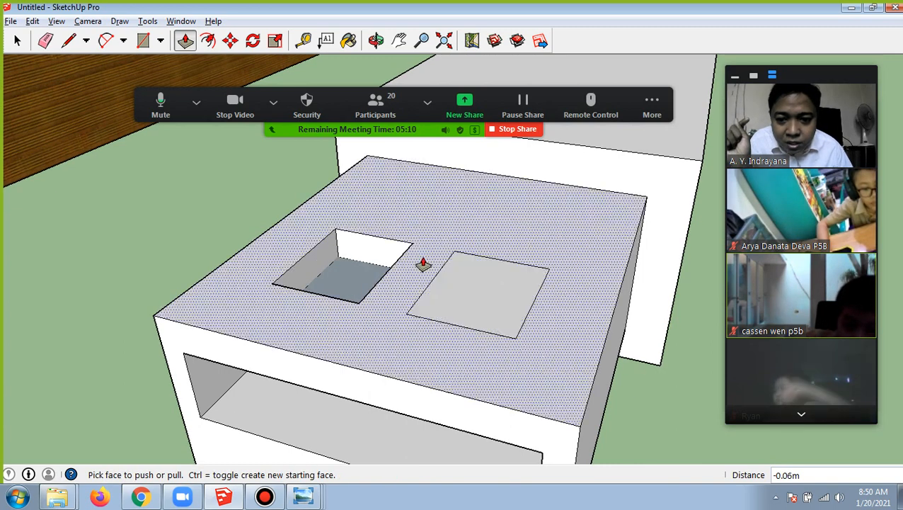
key("ctrl+z")
Push both small rectangles on the connector's upper face about 0.06 m down into the hollow slot
left_click(342, 266)
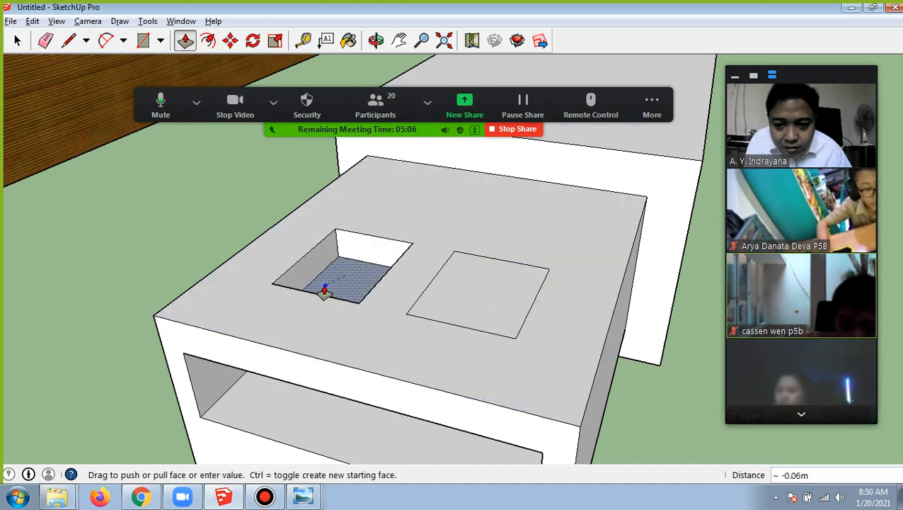
left_click(324, 288)
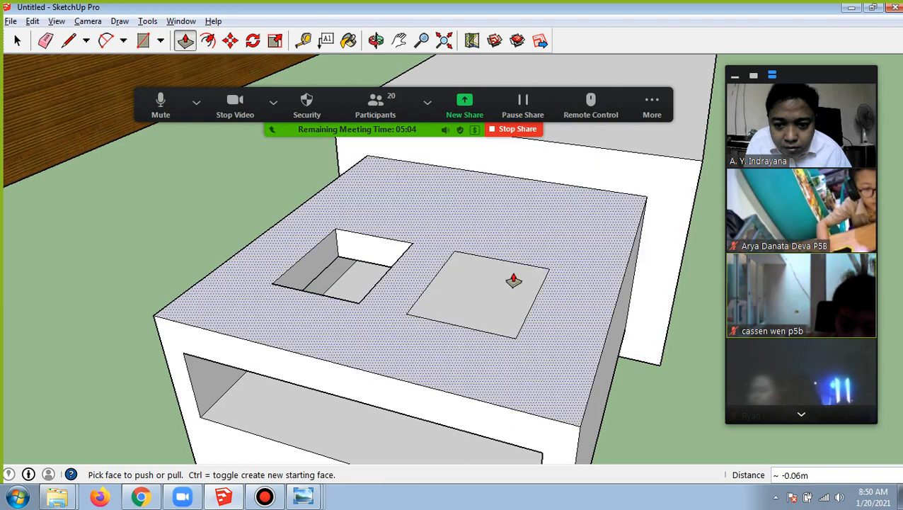
left_click(467, 280)
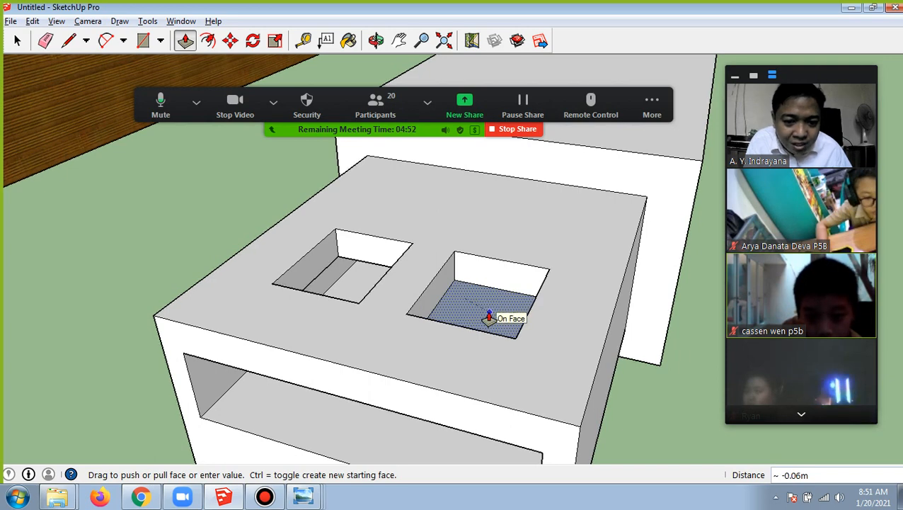
left_click(488, 317)
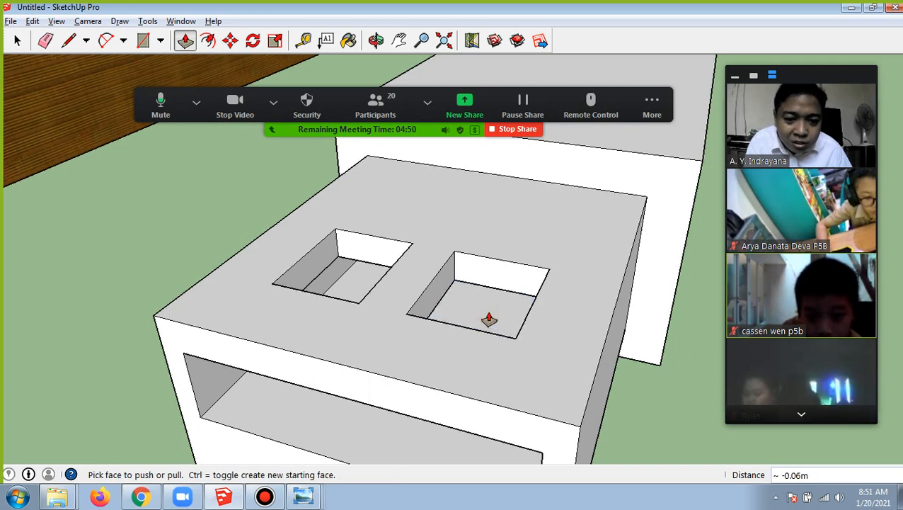
Examine the two openings in the connector from several angles and compare the model with the finished wooden drive
left_click(376, 41)
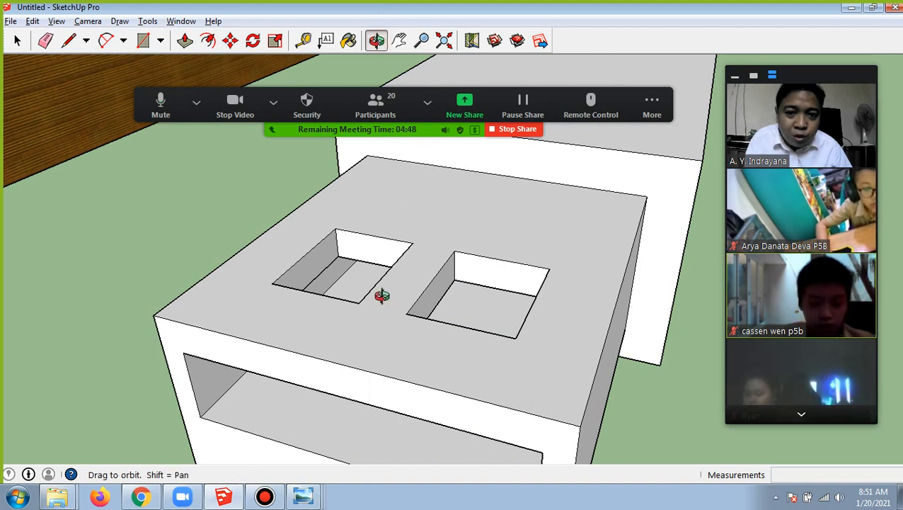
left_click_drag(379, 315, 316, 276)
scroll(372, 279, "down", 7)
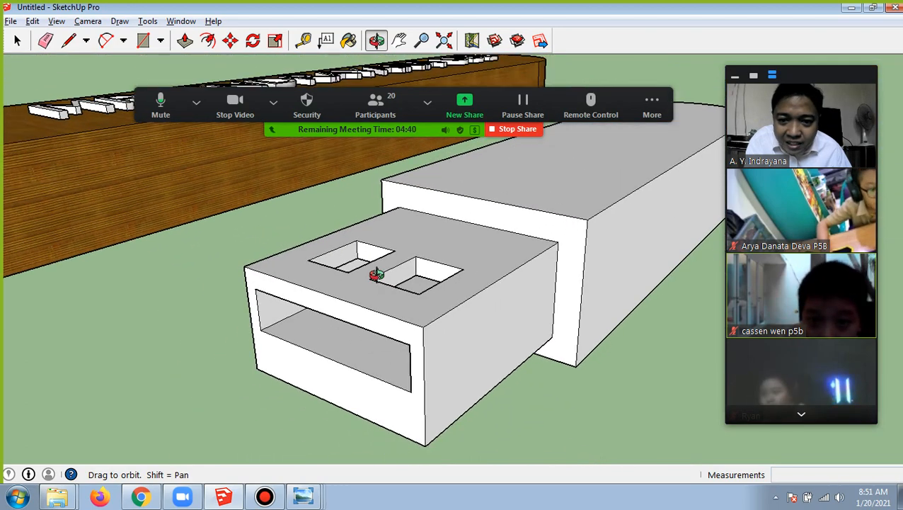
left_click_drag(442, 250, 465, 269)
mouse_move(465, 209)
left_mouse_down()
mouse_move(464, 225)
mouse_move(471, 198)
left_mouse_up()
left_click(399, 40)
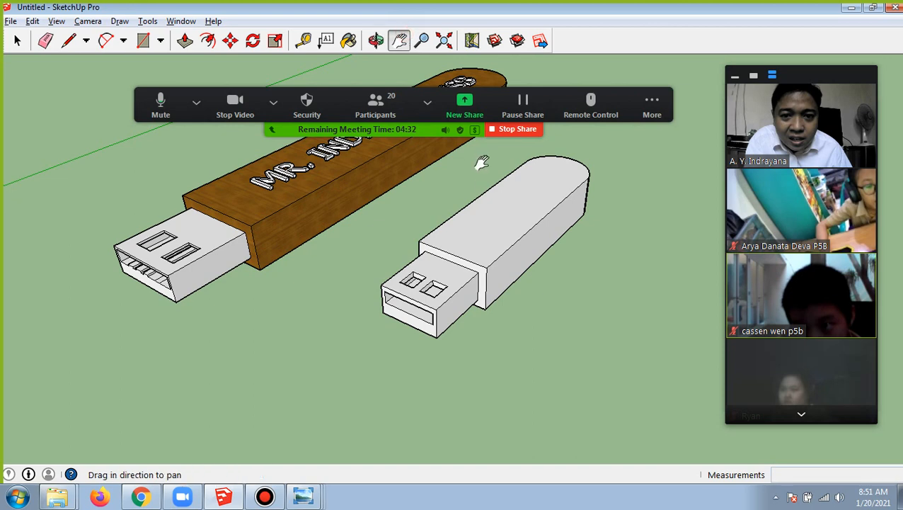
Inspect the grey drive's front slot and two top openings up close beside the wooden drive
left_click_drag(448, 227, 446, 243)
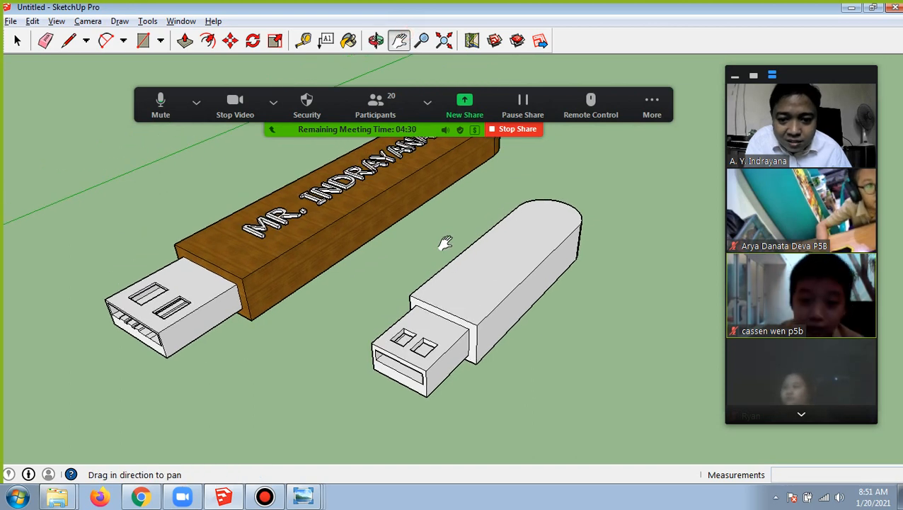
scroll(445, 243, "up", 3)
scroll(446, 242, "down", 2)
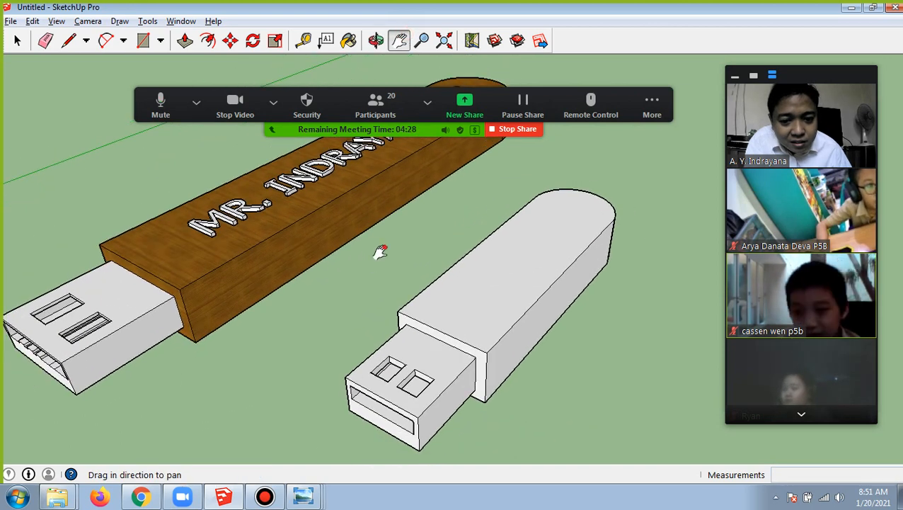
left_click_drag(378, 250, 381, 242)
scroll(382, 245, "up", 3)
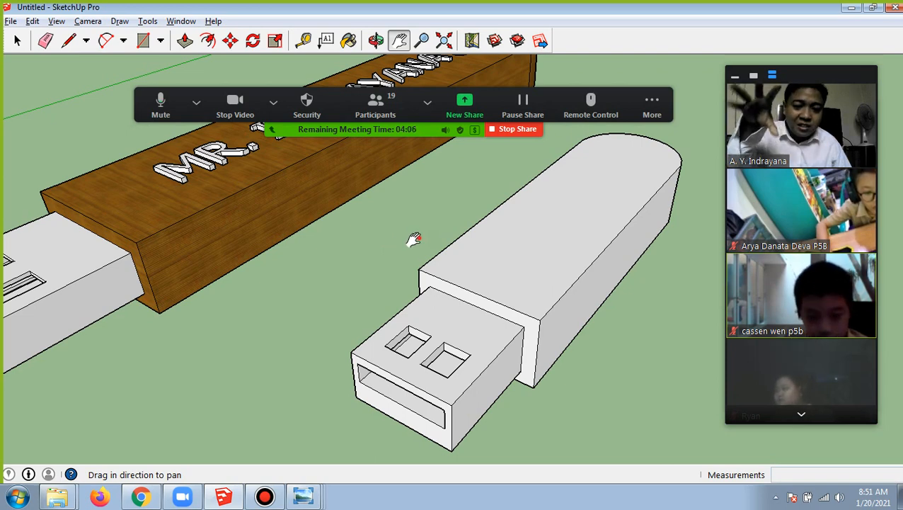
mouse_move(414, 240)
left_mouse_down()
mouse_move(444, 204)
mouse_move(403, 208)
mouse_move(434, 224)
mouse_move(333, 246)
mouse_move(412, 244)
mouse_move(540, 218)
mouse_move(430, 209)
left_mouse_up()
left_click(376, 41)
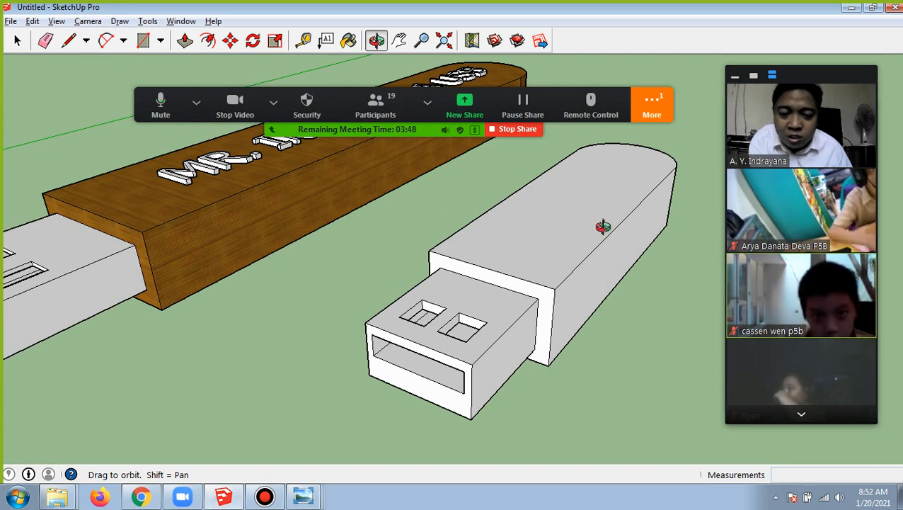
Open the Zoom meeting chat and read the latest student direct message
left_click(655, 104)
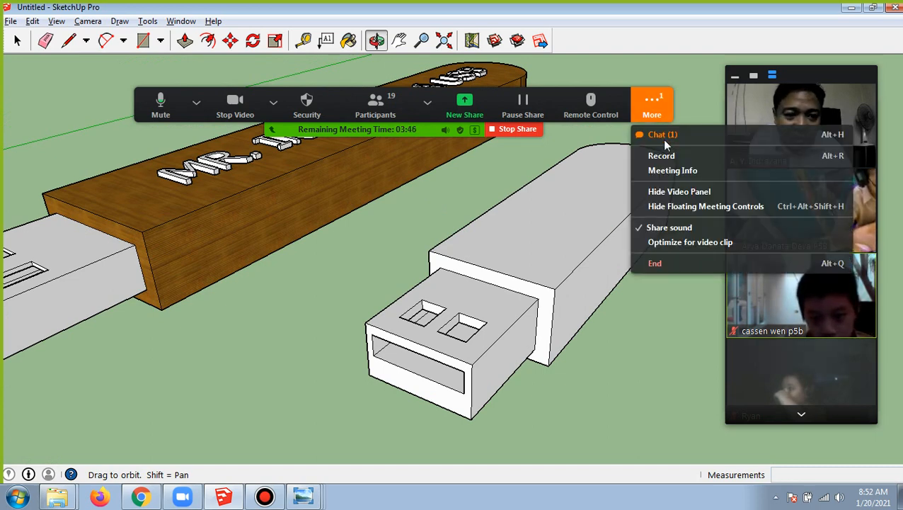
left_click(664, 139)
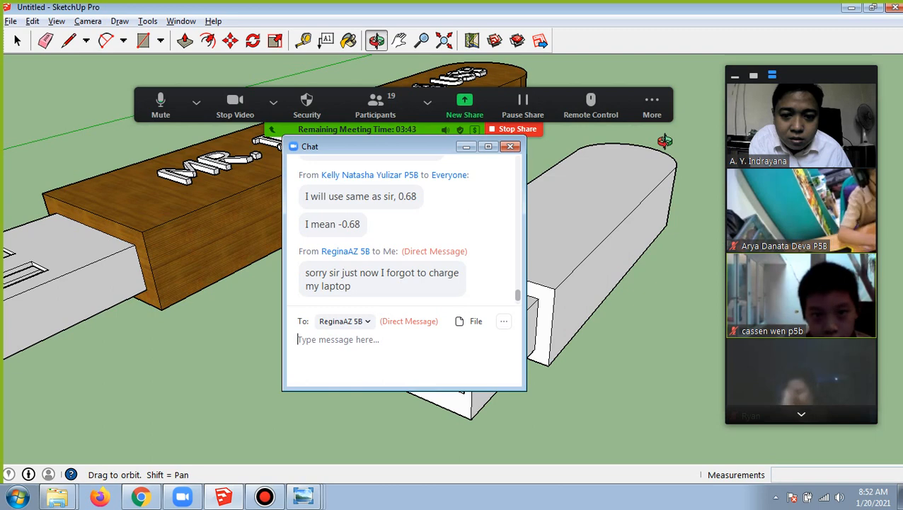
scroll(431, 245, "down", 5)
scroll(431, 245, "up", 3)
left_click(477, 222)
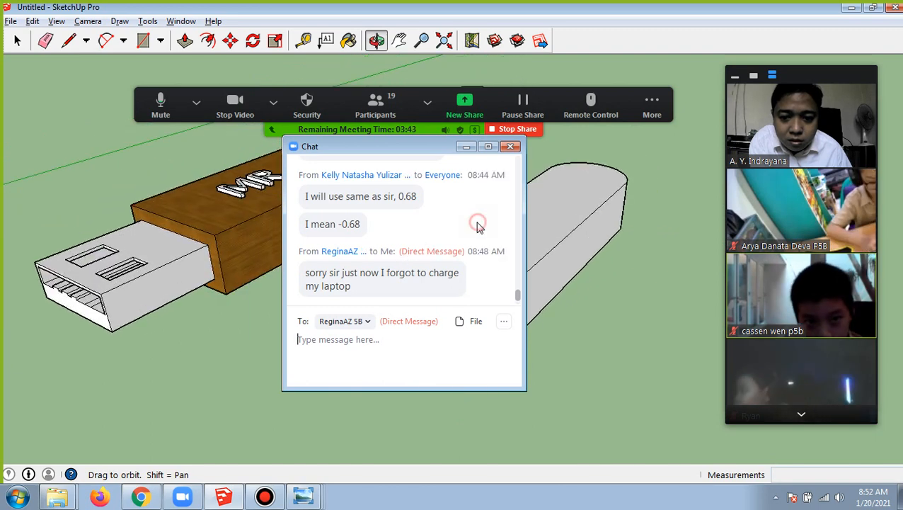
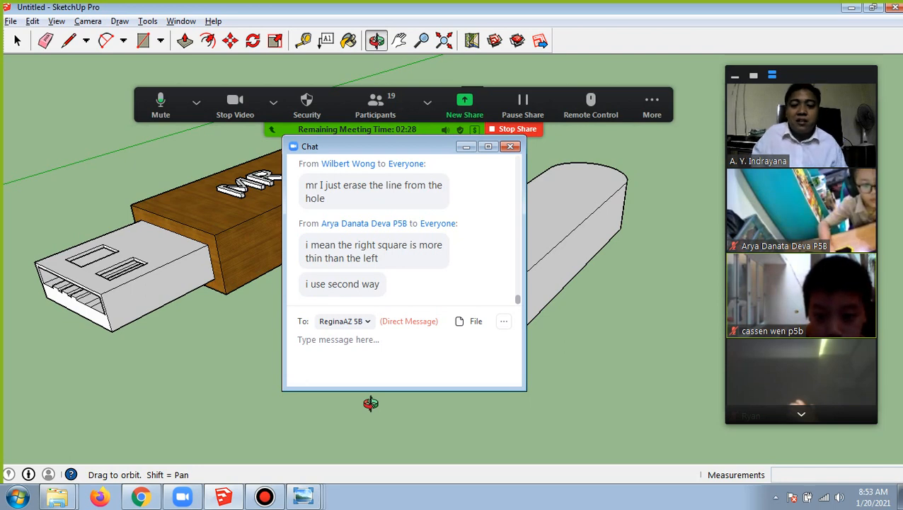
Close the meeting chat and open SketchUp's materials browser
left_click(511, 146)
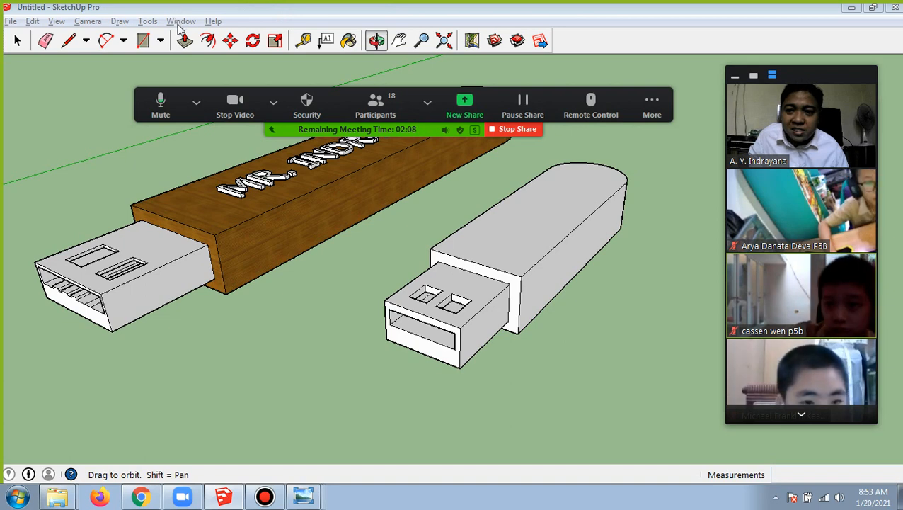
left_click(180, 21)
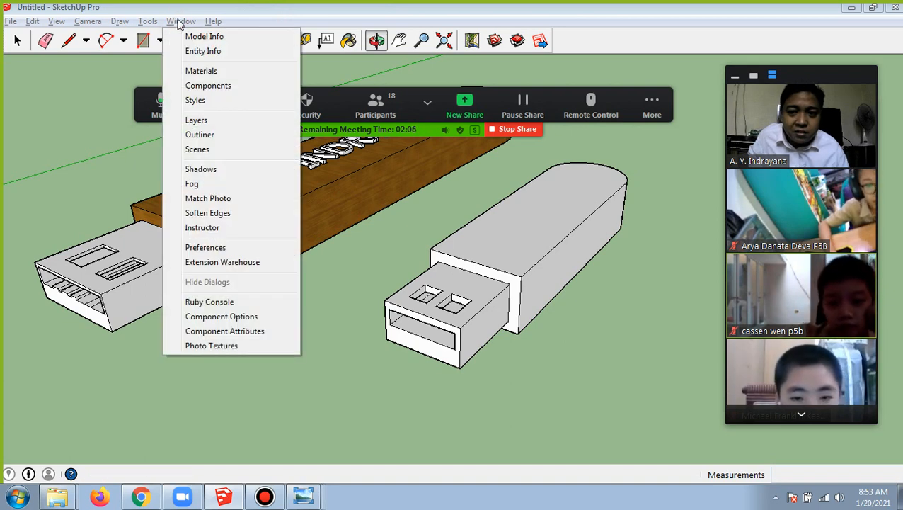
left_click(148, 22)
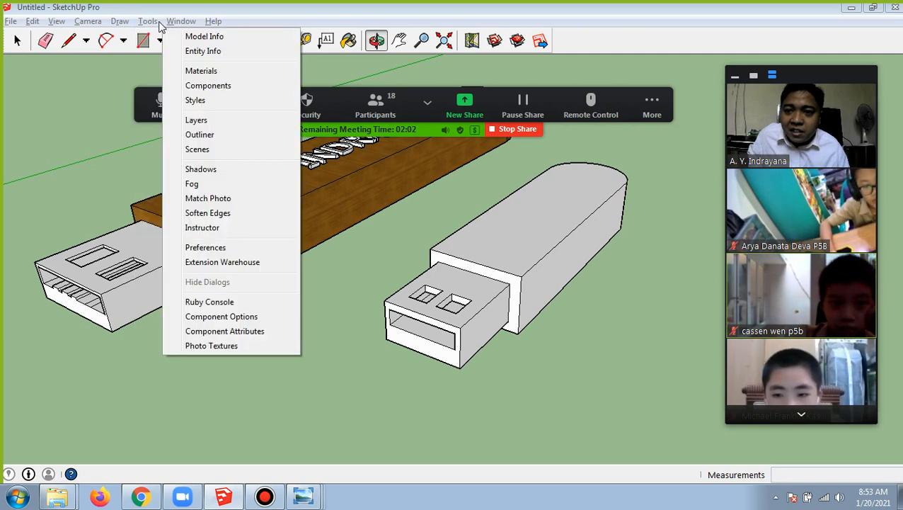
left_click(156, 23)
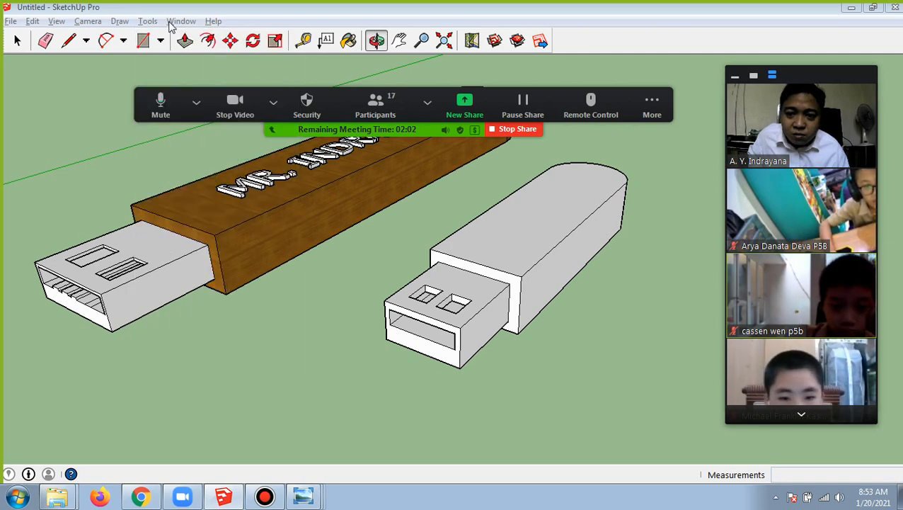
left_click(175, 24)
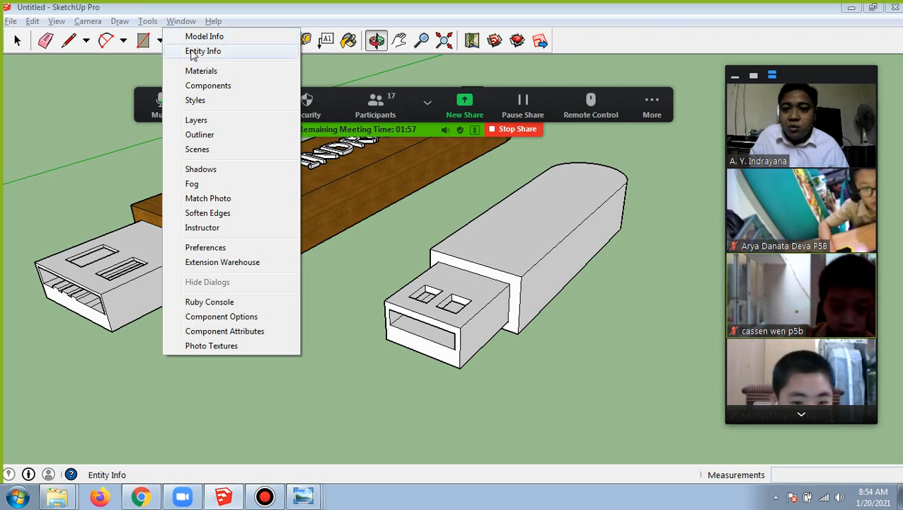
left_click(258, 73)
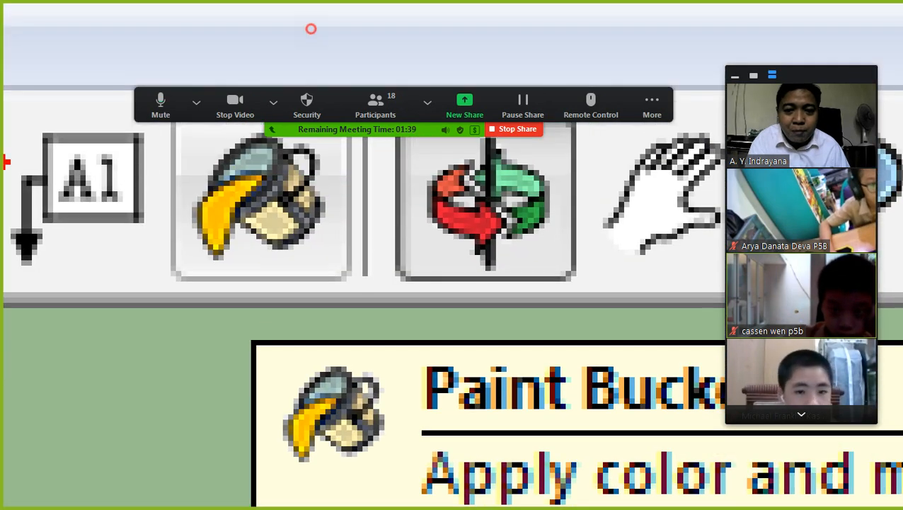
Circle the Paint Bucket tool in red on the magnified screen and activate the tool
mouse_move(191, 337)
left_mouse_down()
mouse_move(514, 221)
mouse_move(329, 14)
mouse_move(88, 265)
mouse_move(259, 364)
left_mouse_up()
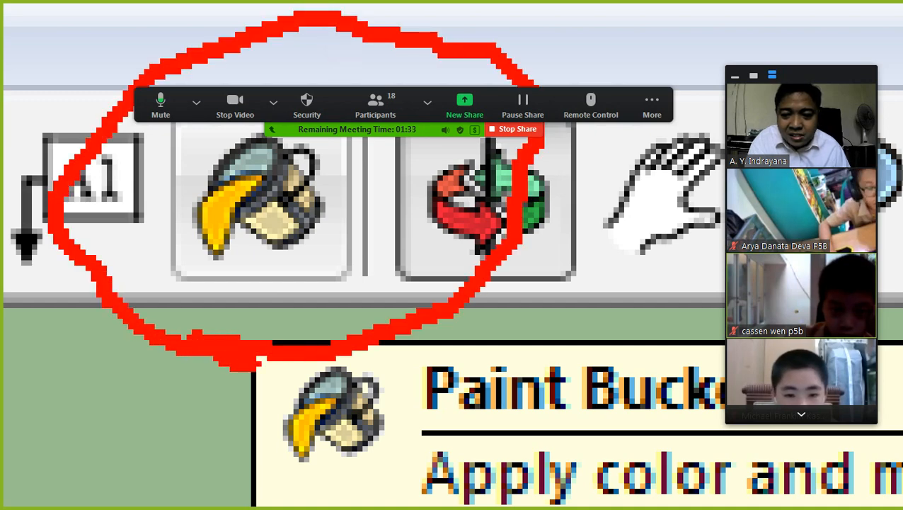
key("Escape")
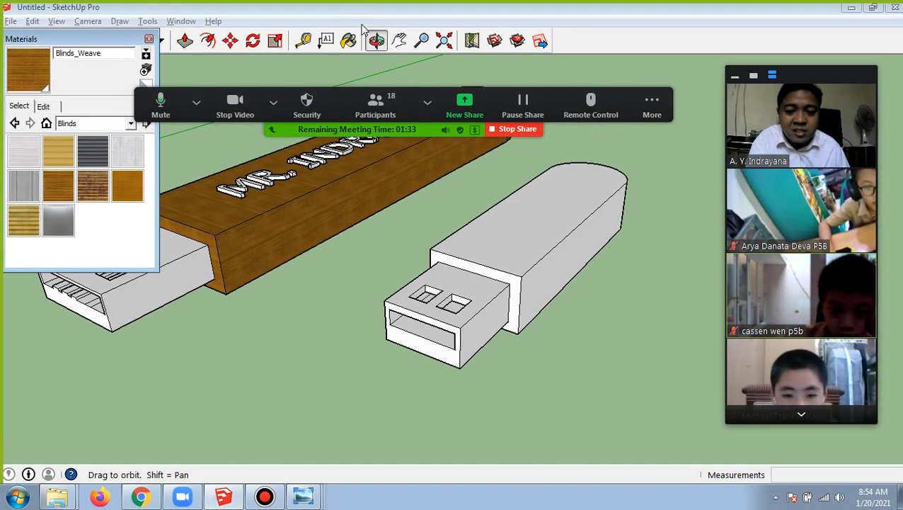
left_click(349, 40)
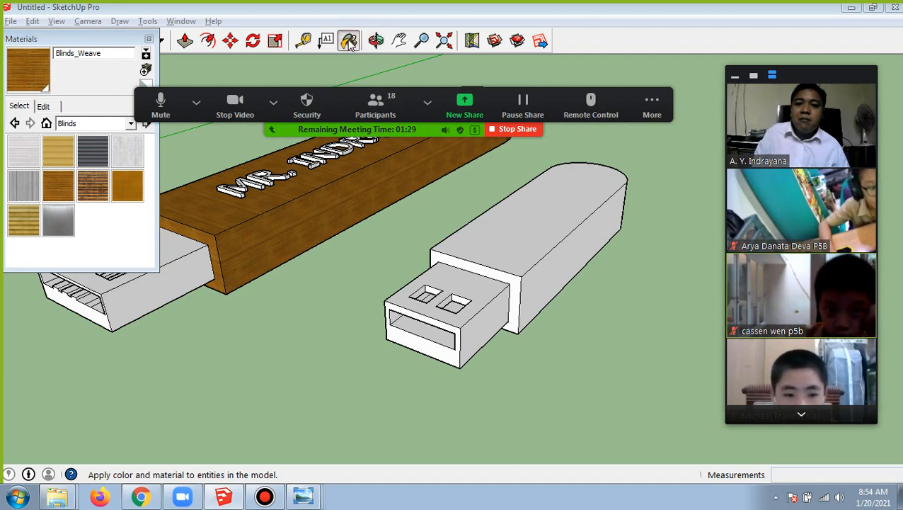
Show the Colors material collection and return to the Blinds collection
left_click(114, 126)
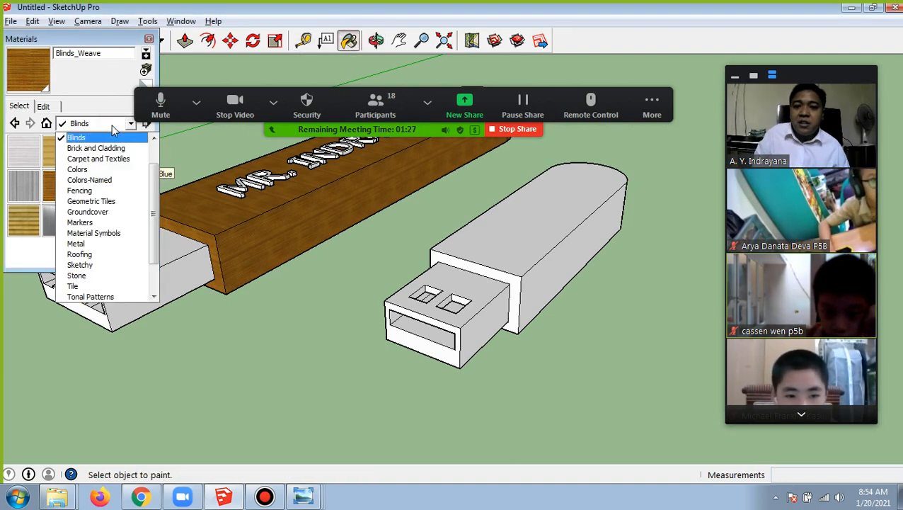
left_click(115, 172)
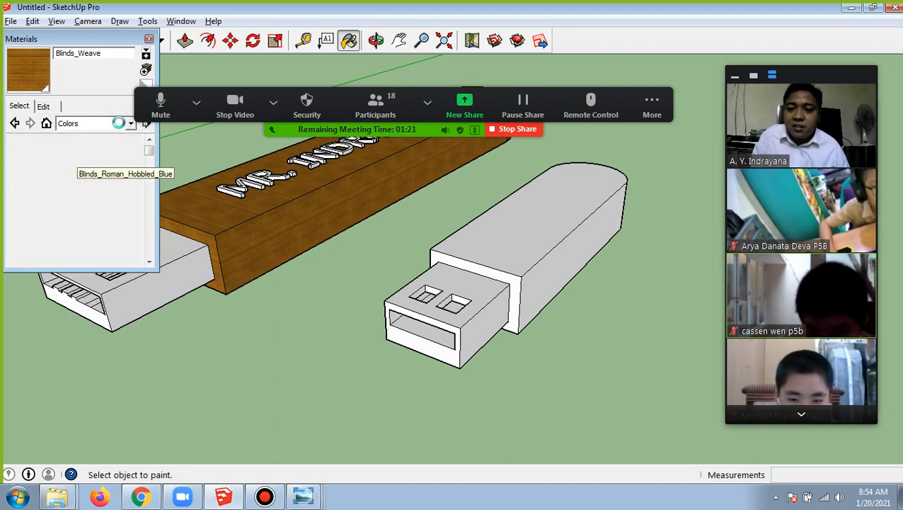
left_click(106, 124)
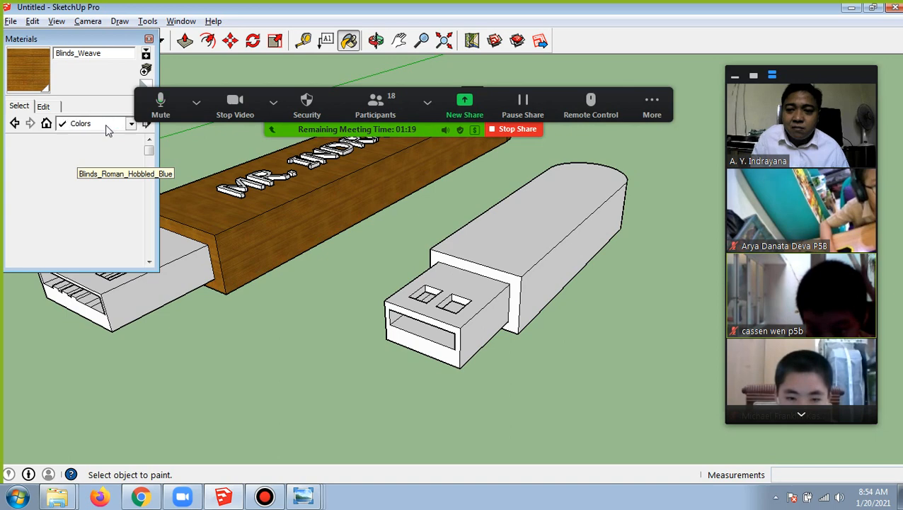
scroll(103, 184, "up", 2)
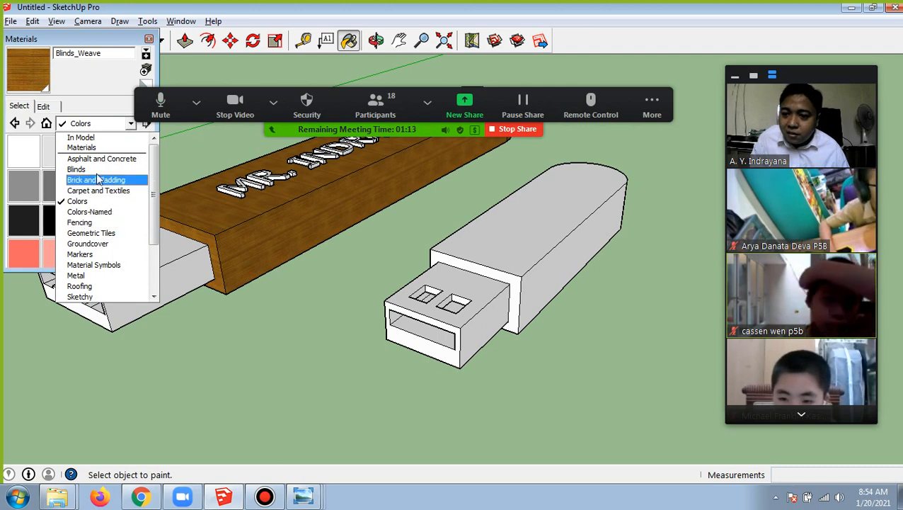
left_click(98, 170)
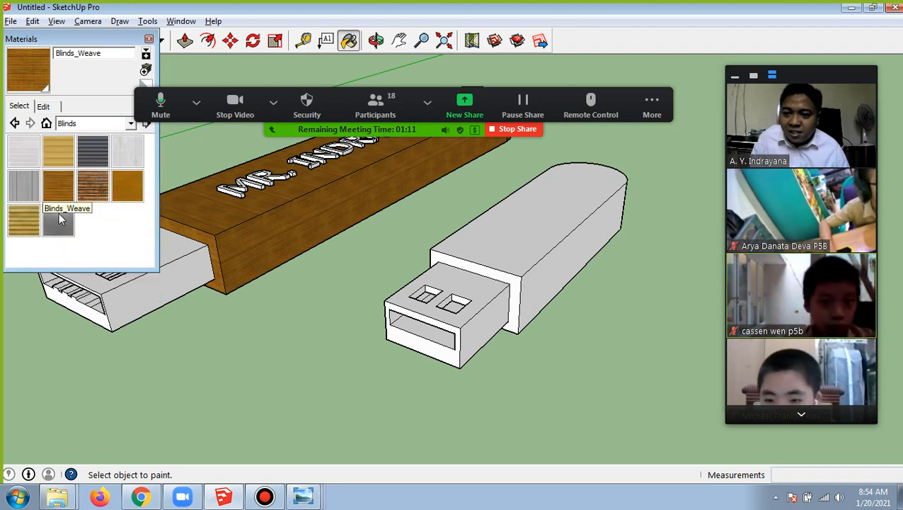
Paint the top, visible long side and front shoulder of the grey drive's body with Blinds_Weave, and close the materials browser
left_click(57, 187)
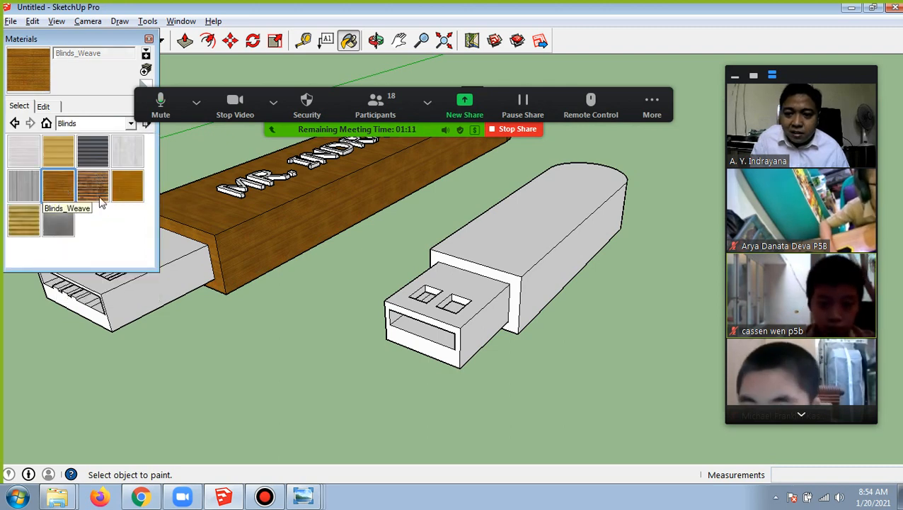
left_click(551, 207)
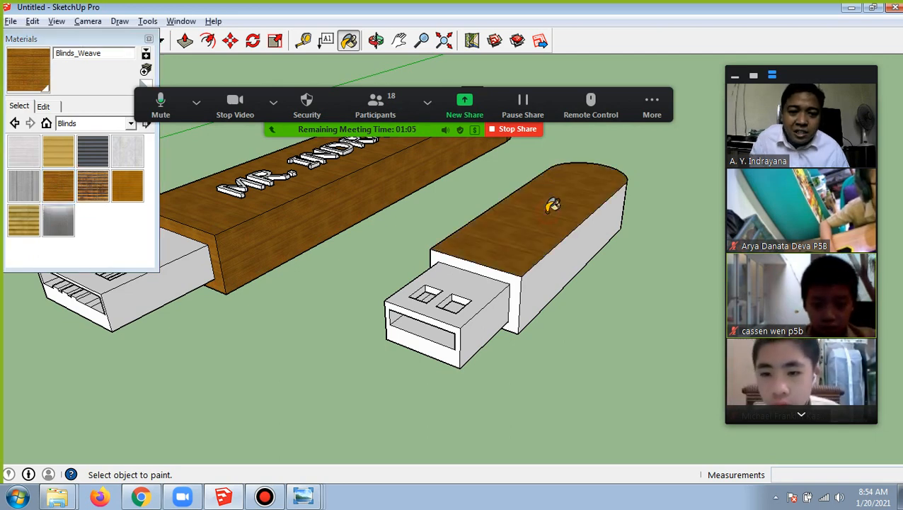
left_click(506, 267)
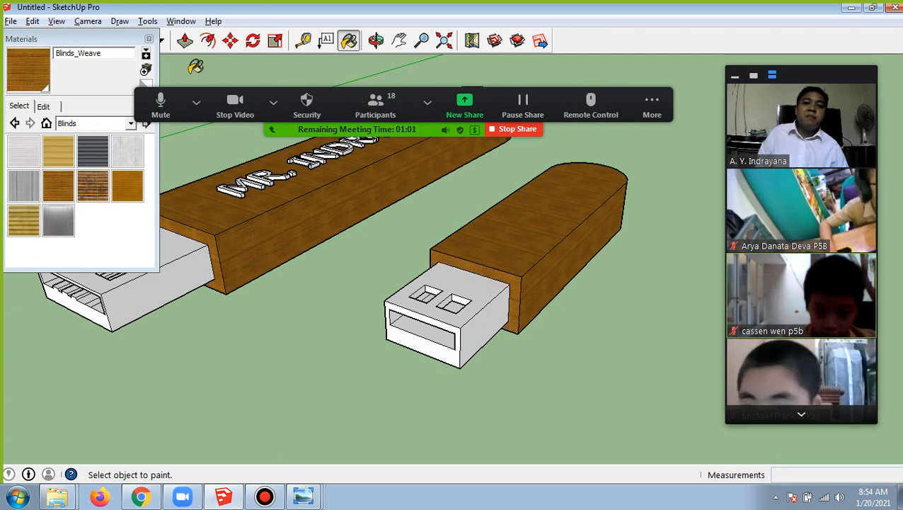
left_click(149, 38)
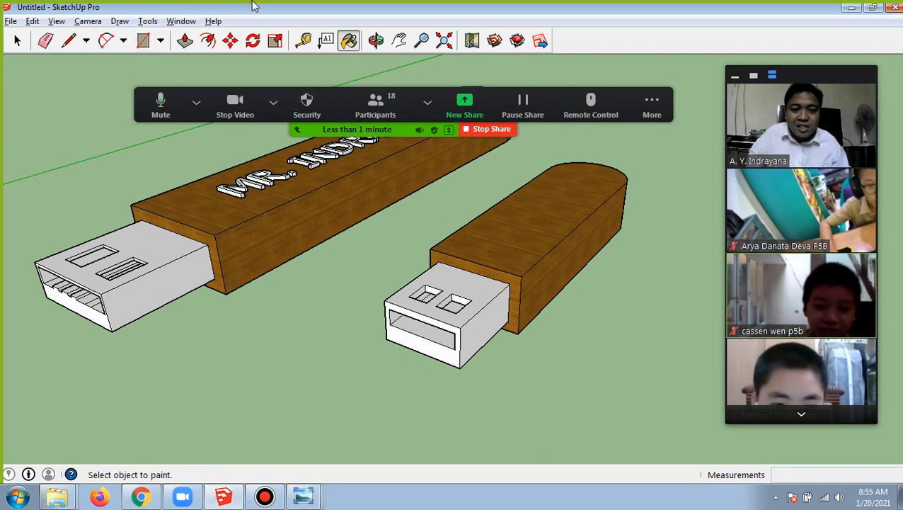
Stop the Zoom screen share, capture a screenshot of the participants and minimise PicPick
left_click(495, 130)
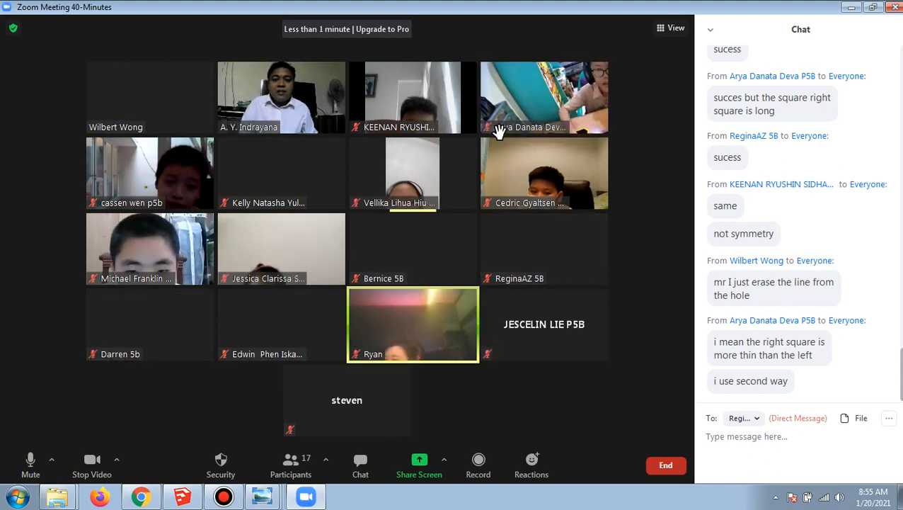
key("Print")
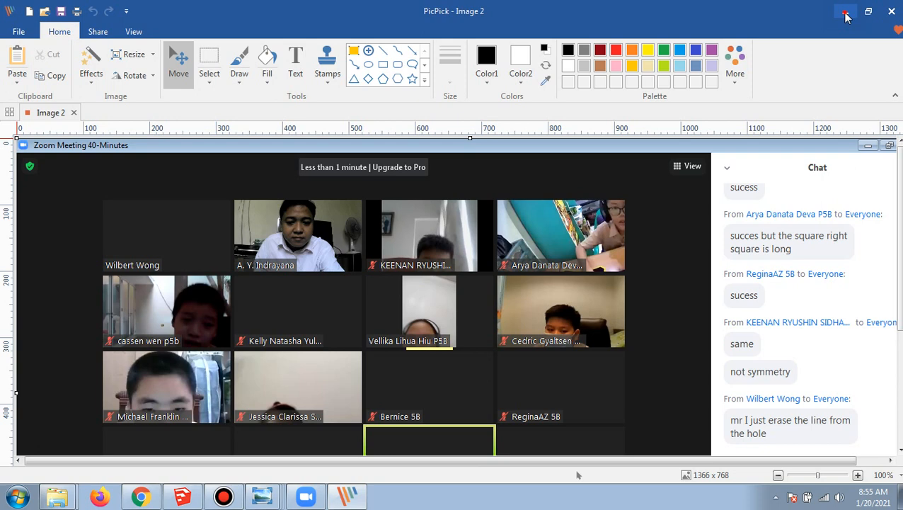
left_click(846, 13)
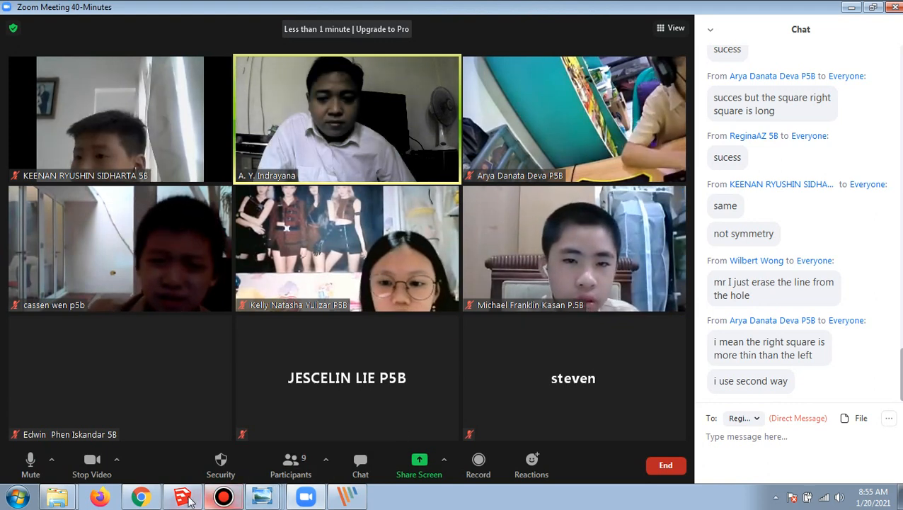
Switch back to SketchUp and dismiss the Zoom upgrade offer
left_click(187, 498)
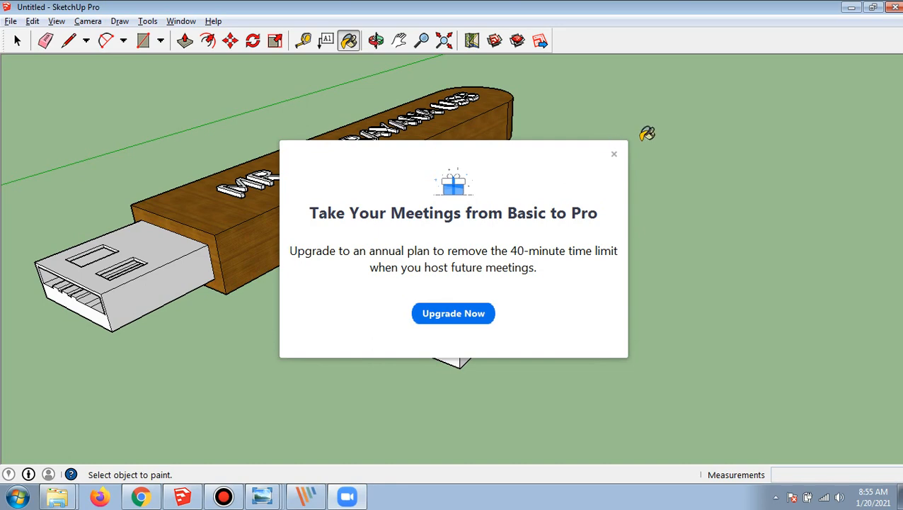
left_click(614, 154)
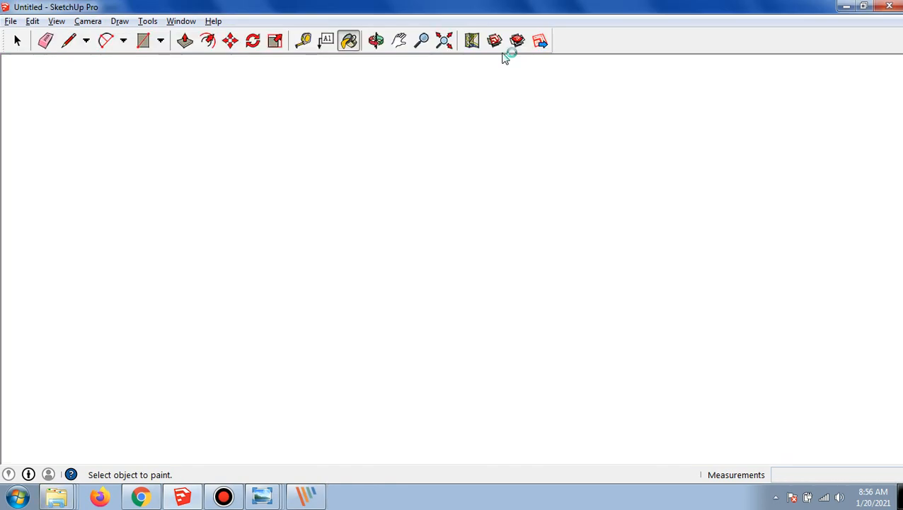
Paint the unpainted long side and the rounded end of the smaller drive's body with Blinds_Weave
left_click(376, 40)
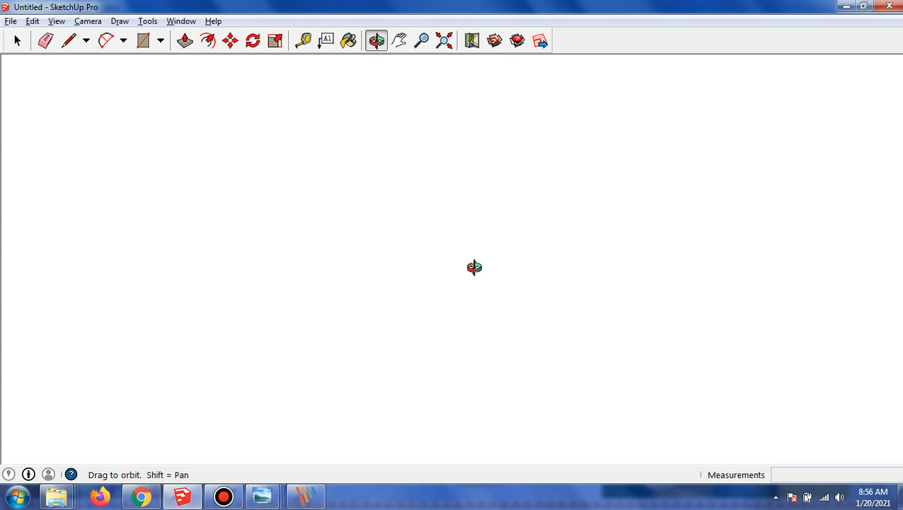
left_click_drag(510, 204, 749, 221)
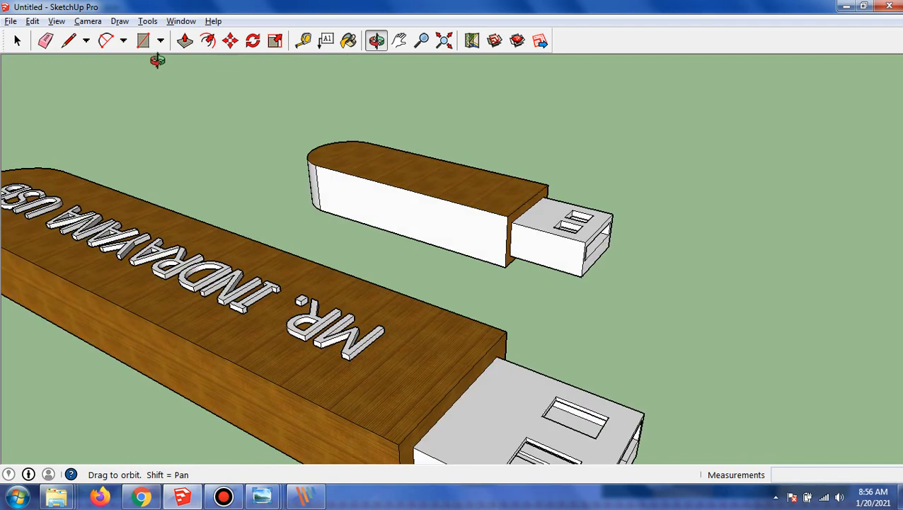
left_click(347, 41)
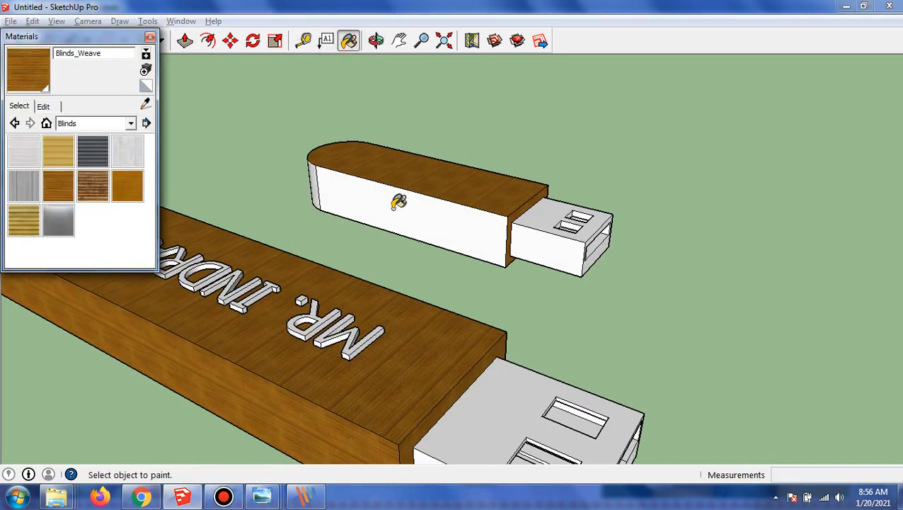
left_click(395, 201)
left_click(376, 40)
mouse_move(364, 100)
left_mouse_down()
mouse_move(280, 202)
mouse_move(394, 156)
mouse_move(450, 150)
left_mouse_up()
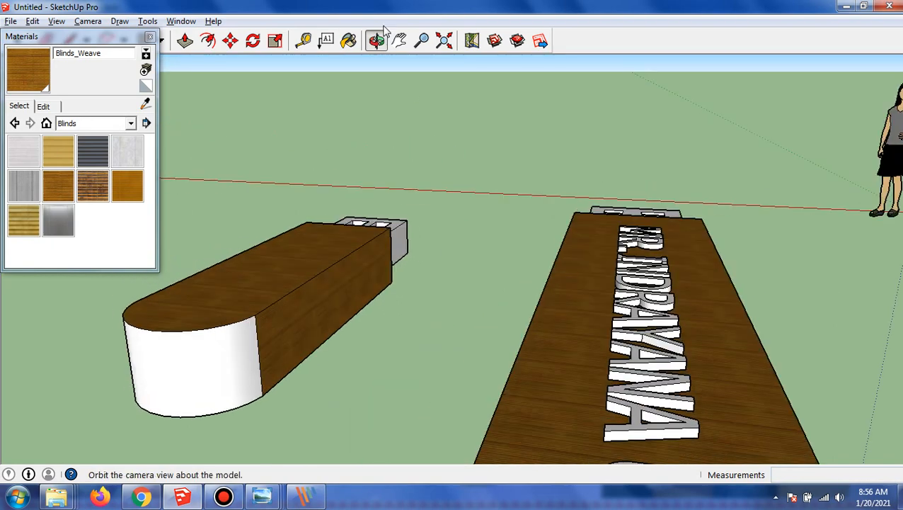
left_click(349, 40)
left_click(217, 354)
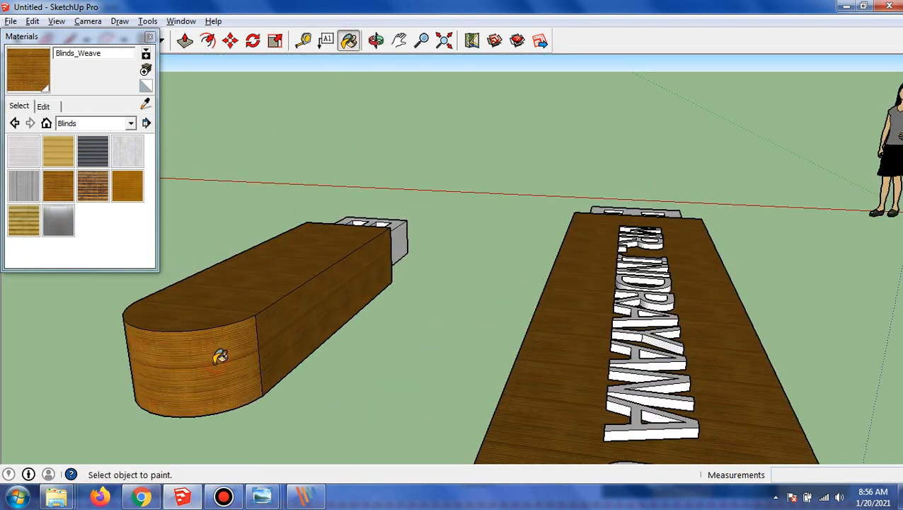
Paint the underside of the smaller drive's body with Blinds_Weave and close the materials browser
left_click(376, 40)
left_click_drag(368, 92, 537, 212)
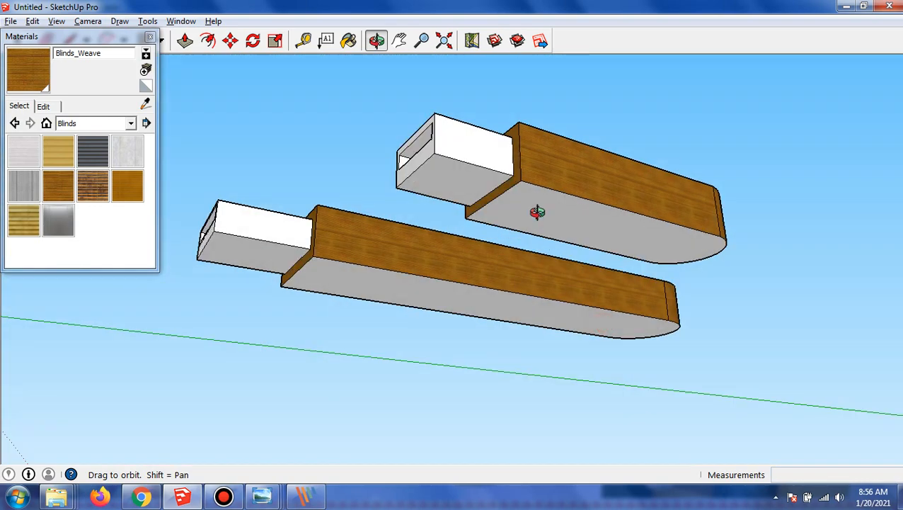
left_click(348, 40)
left_click(547, 205)
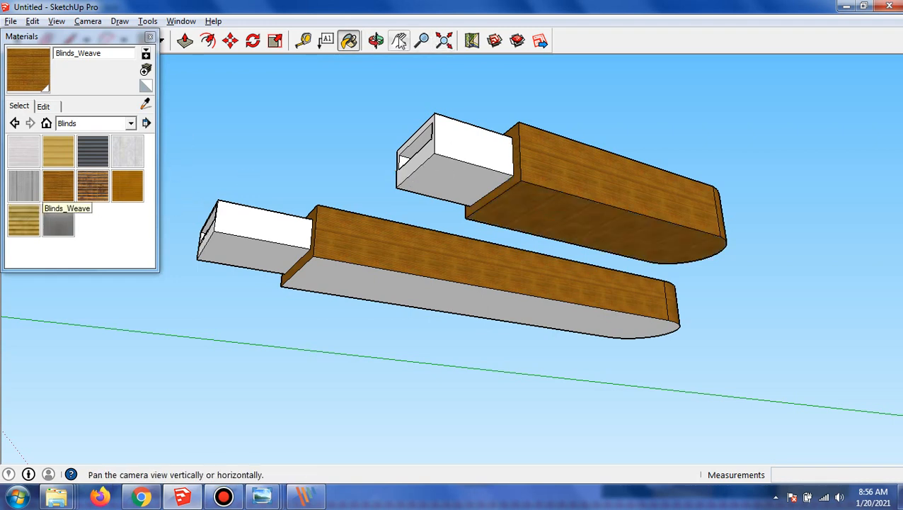
left_click(377, 42)
left_click_drag(418, 283, 605, 288)
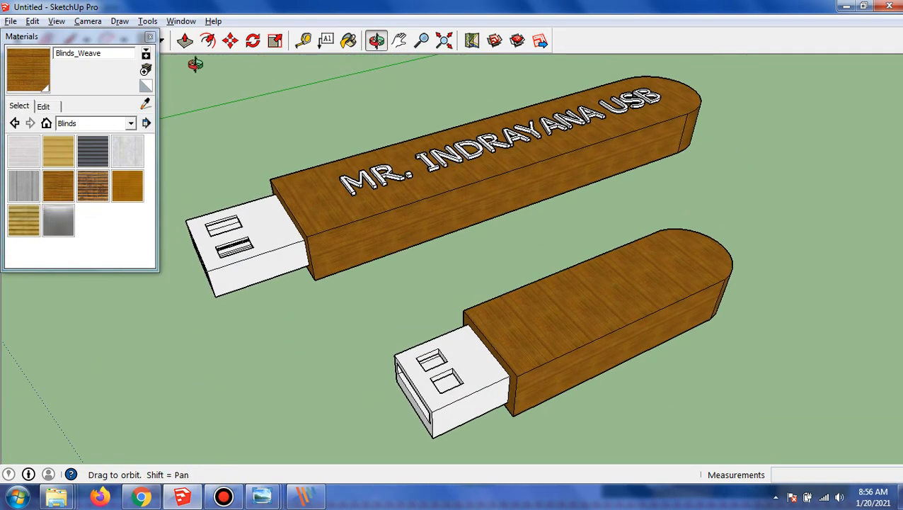
left_click(150, 38)
left_click(120, 21)
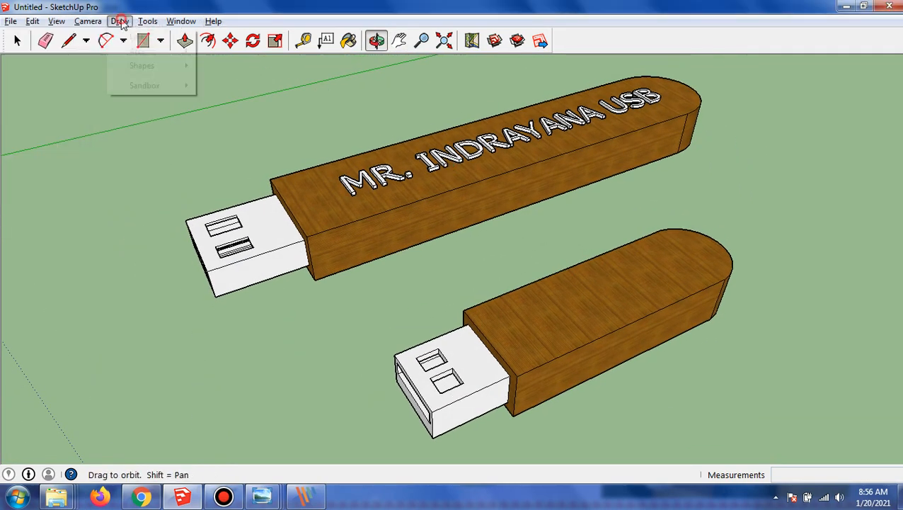
mouse_move(147, 22)
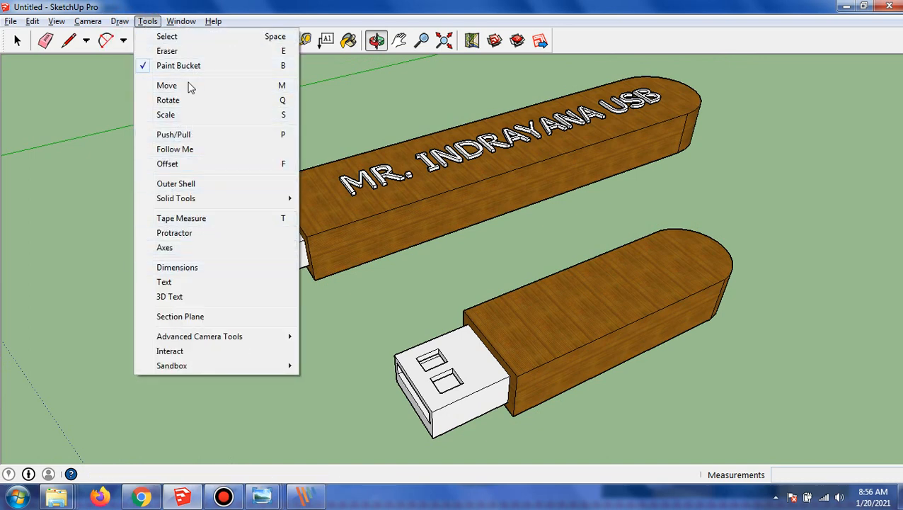
mouse_move(181, 20)
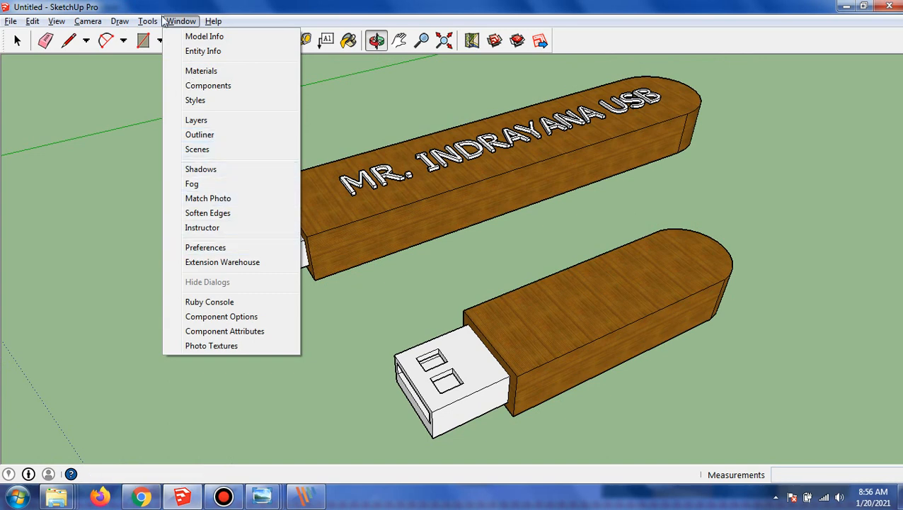
key("Left")
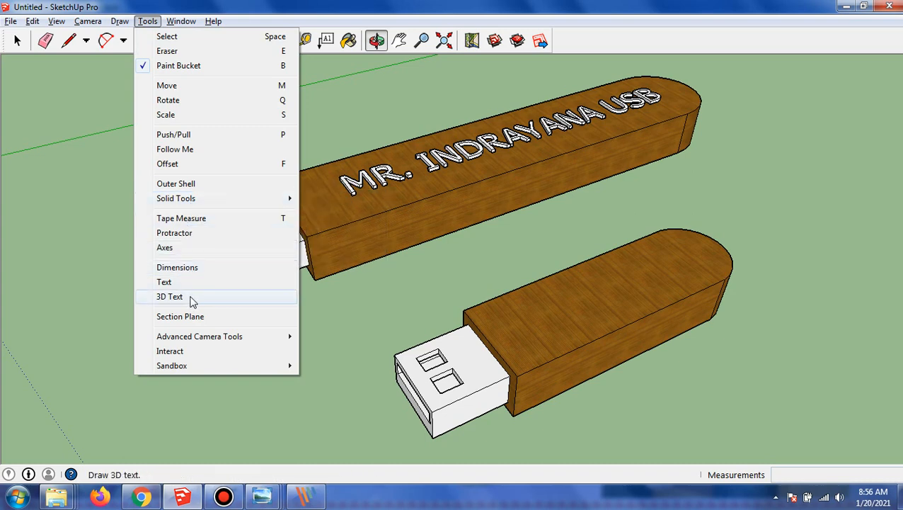
key("Escape")
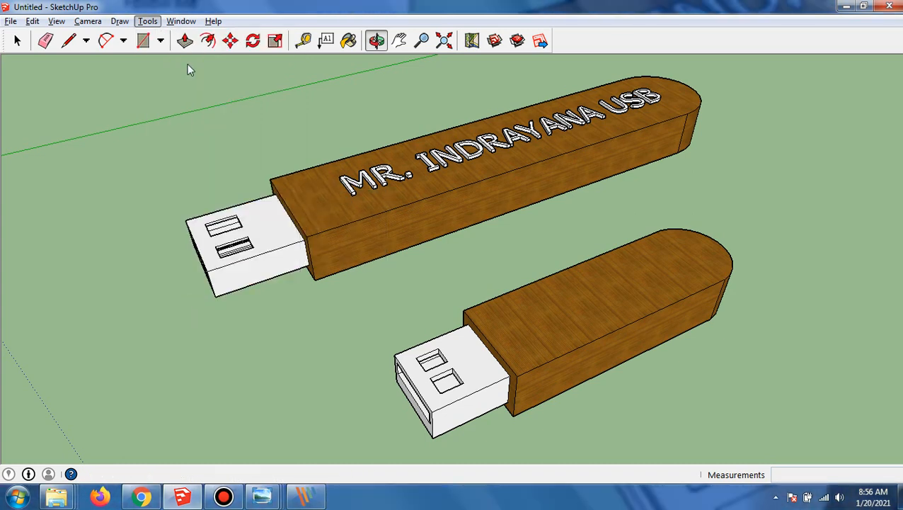
left_click(149, 23)
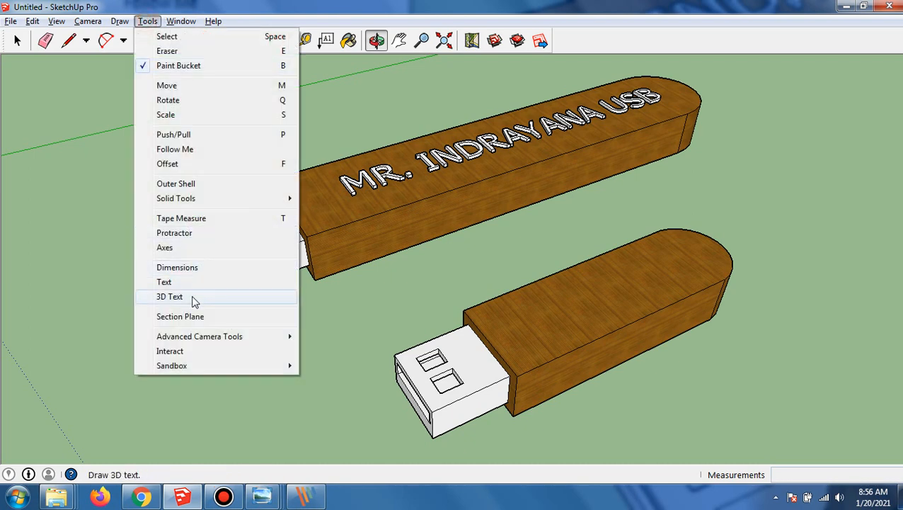
key("Escape")
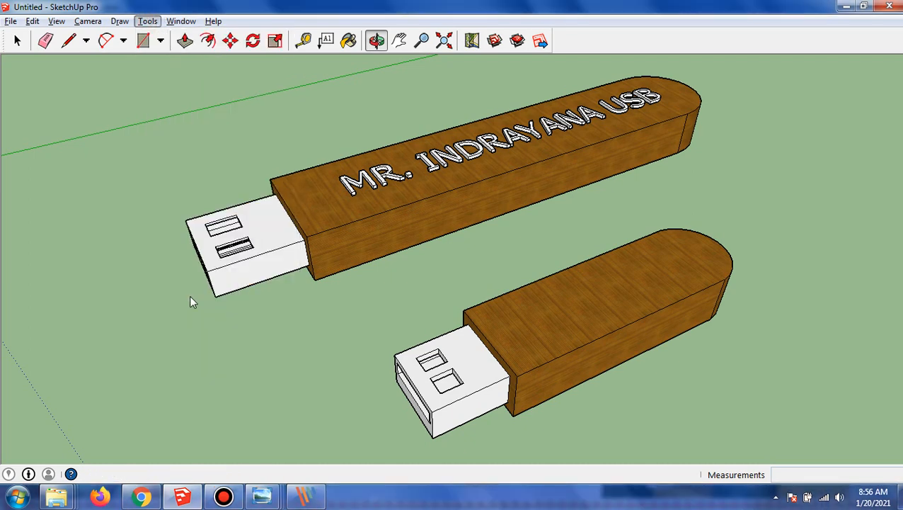
Create extruded 3D text with the owner's full name followed by USB and place it on the top face of the smaller drive's body
left_click(147, 22)
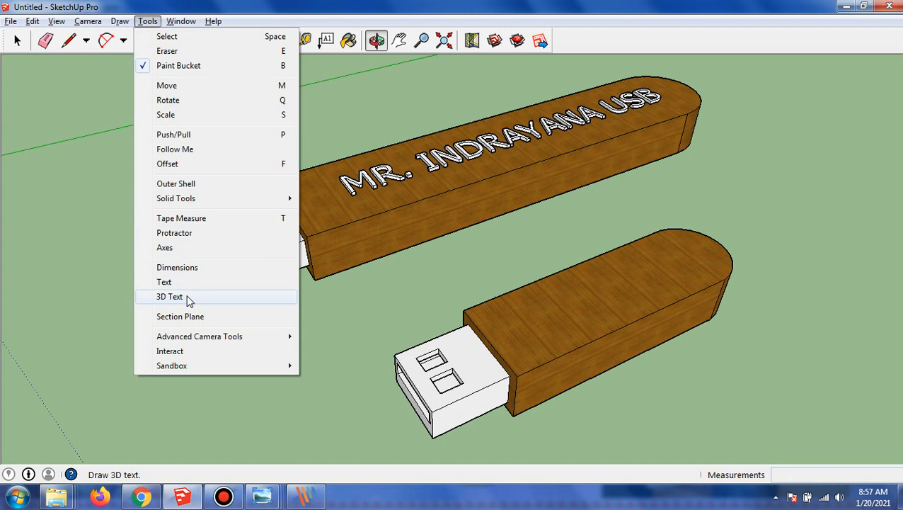
left_click(185, 297)
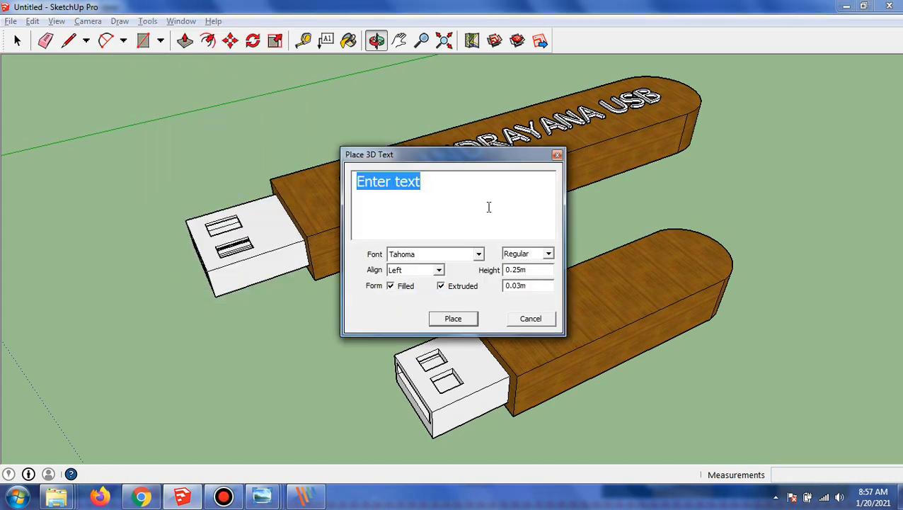
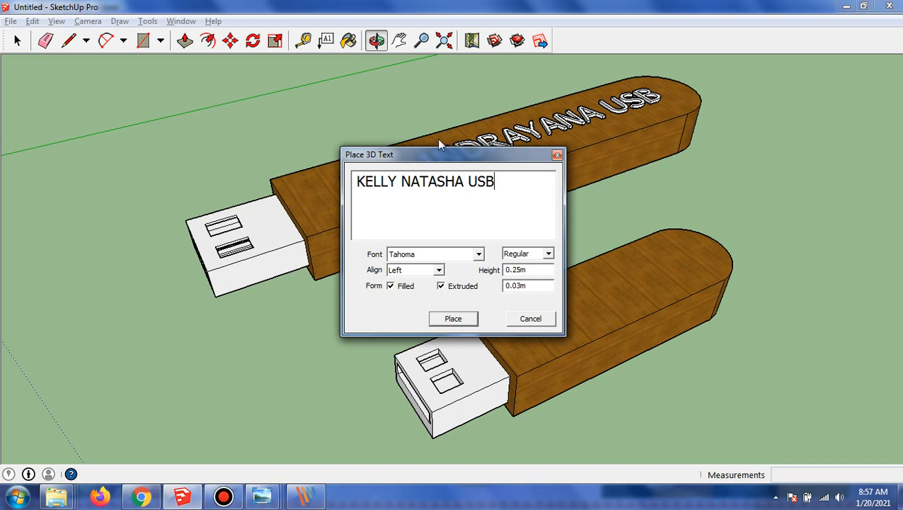
left_click(454, 319)
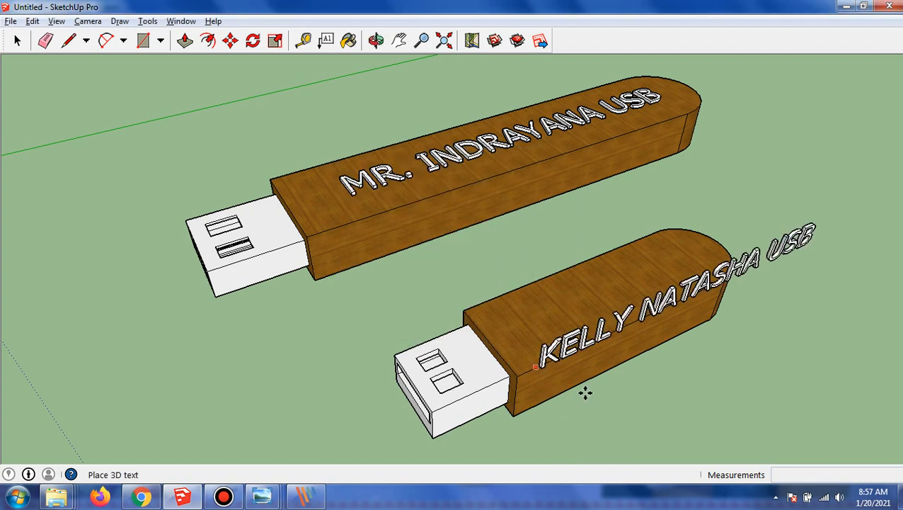
left_click(585, 368)
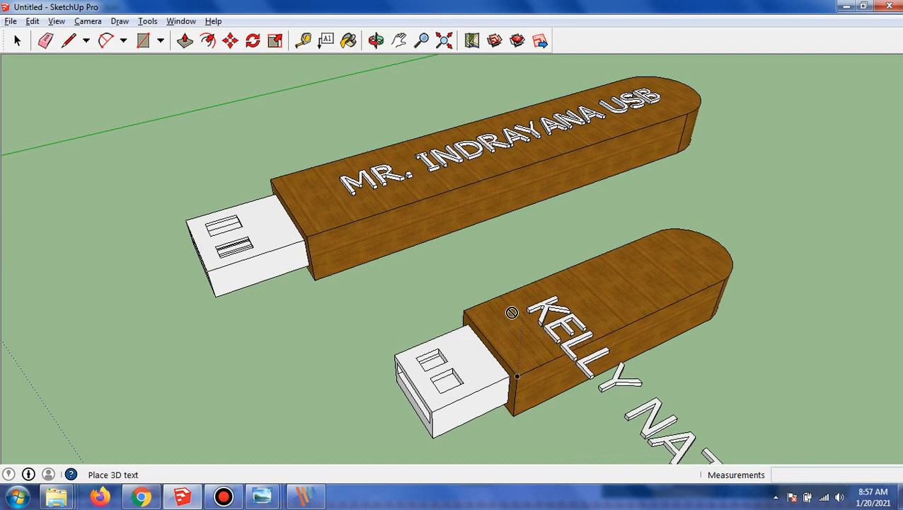
left_click(510, 315)
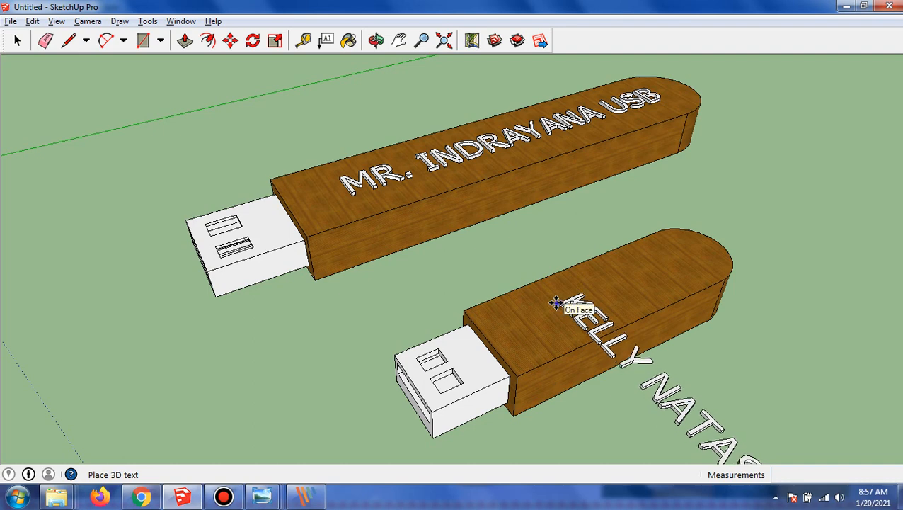
left_click(554, 299)
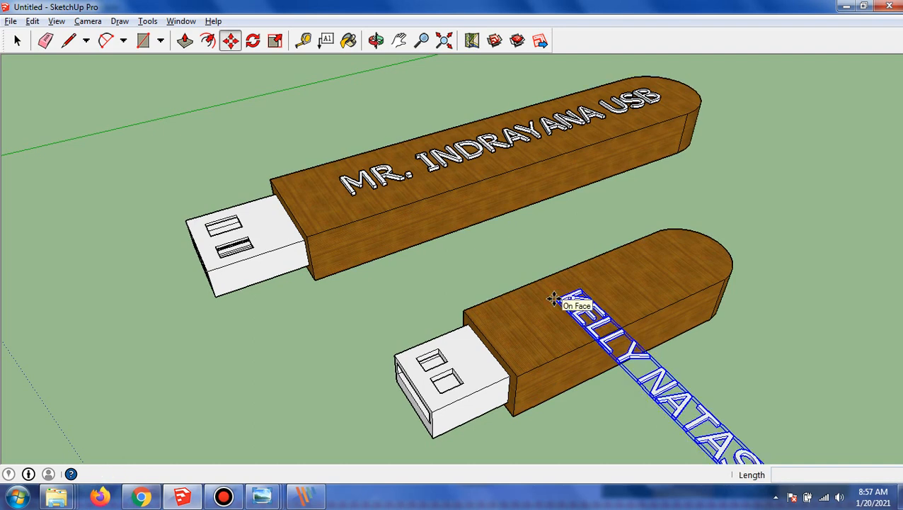
Rotate the new 3D text so it runs parallel to the length of the smaller drive
scroll(762, 308, "down", 5)
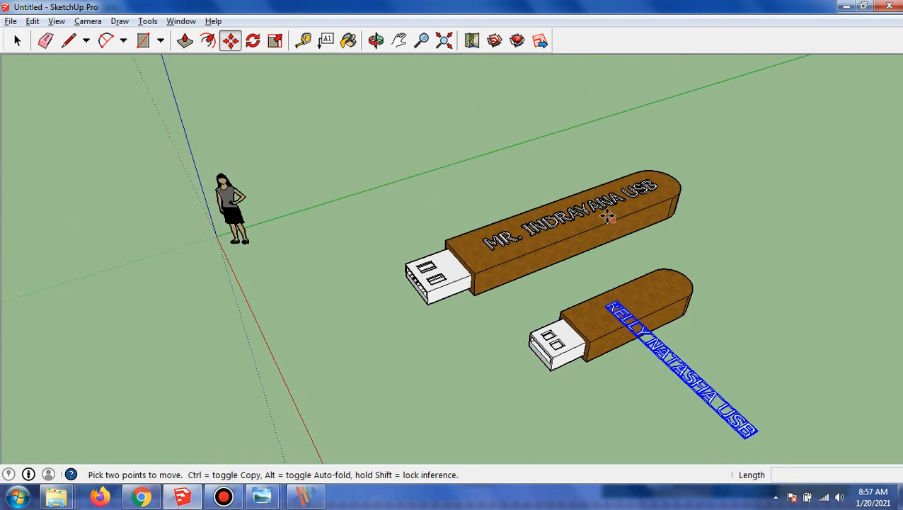
left_click(253, 40)
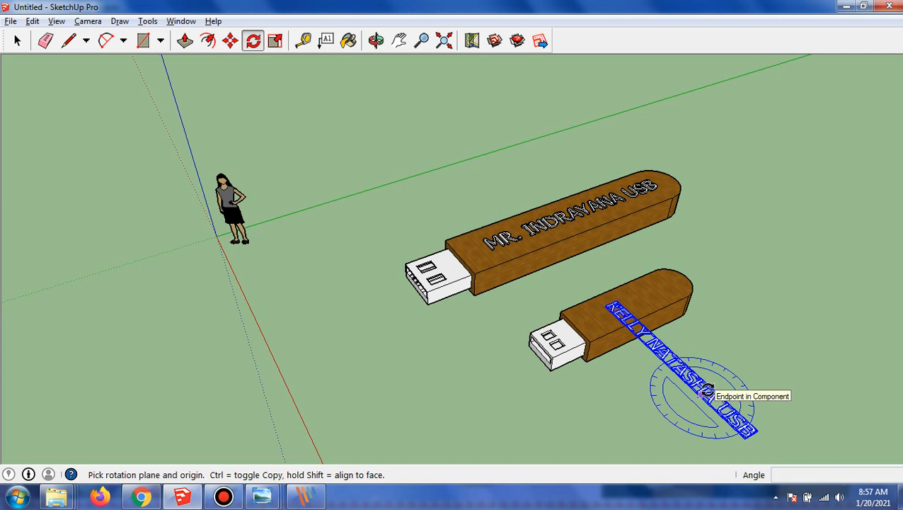
left_click_drag(713, 384, 722, 366)
left_click_drag(668, 283, 784, 353)
Move the rotated 3D text onto the top face of the smaller drive's body, starting near the connector end
left_click(232, 40)
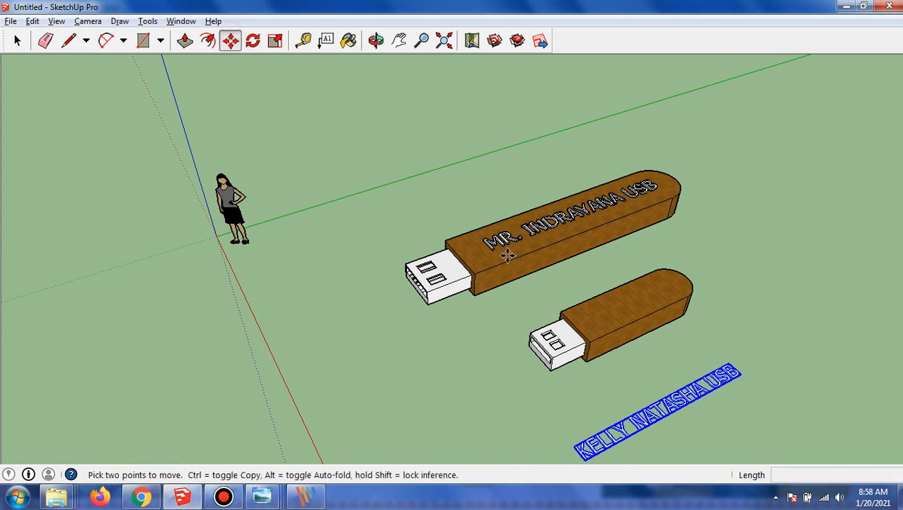
left_click(648, 415)
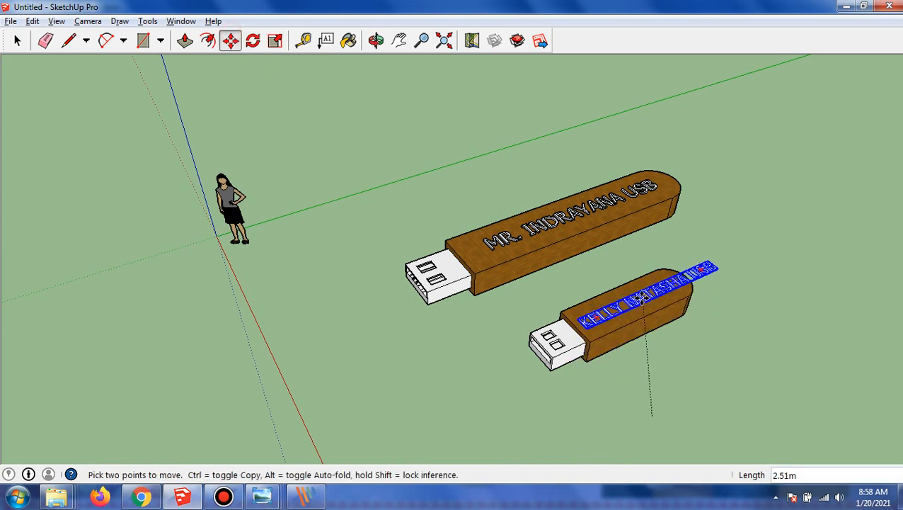
left_click(642, 298)
Scale the 3D text down along its length so it fits within the top face of the smaller drive's body
scroll(647, 312, "up", 6)
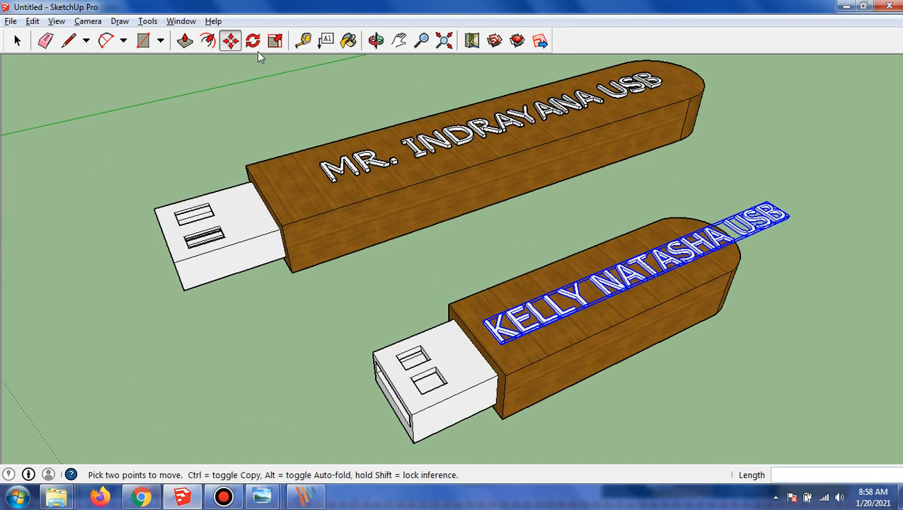
left_click(275, 41)
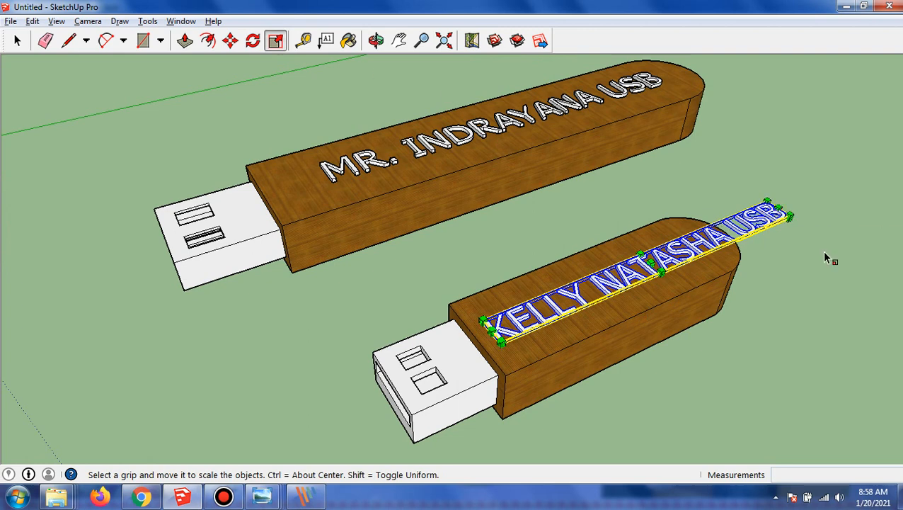
left_click_drag(781, 211, 710, 241)
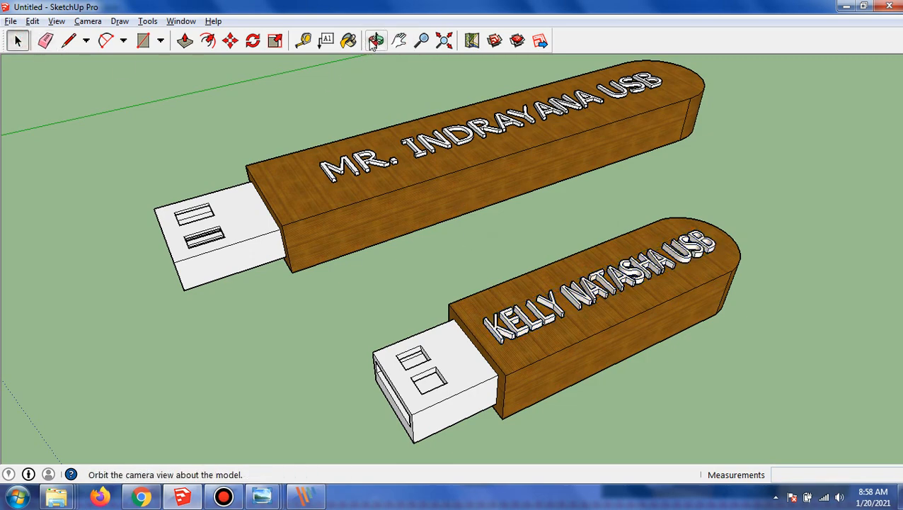
left_click_drag(534, 225, 628, 215)
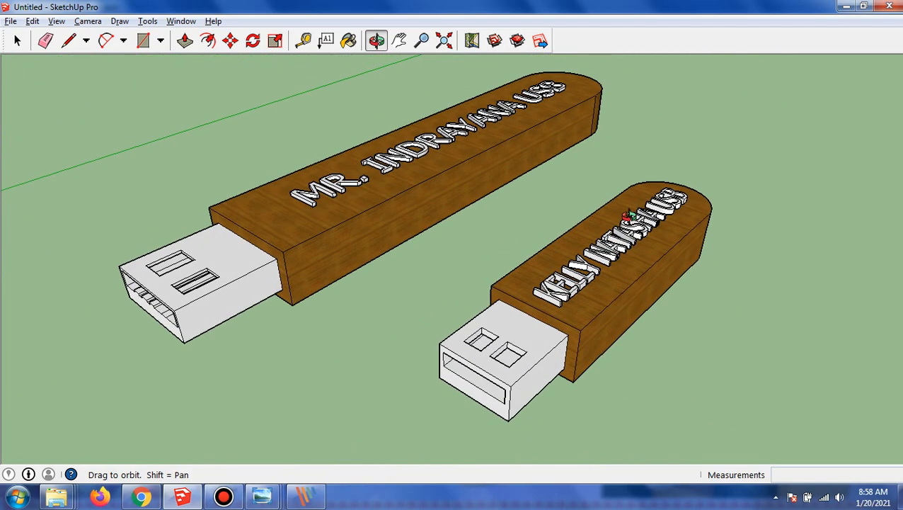